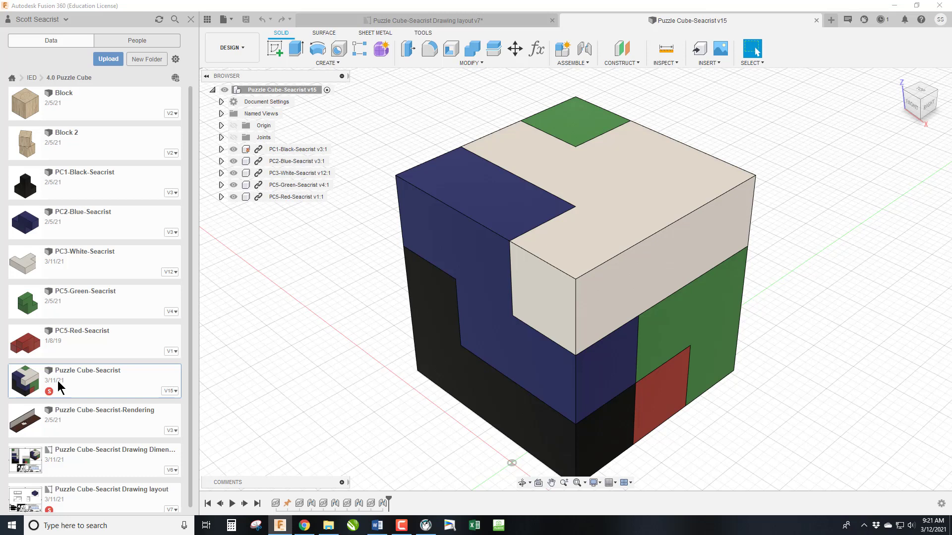
Examine the puzzle cube's exploded layout in the Animation workspace and return to the Design workspace.
{"action": "left_click", "coordinate": [243, 44]}
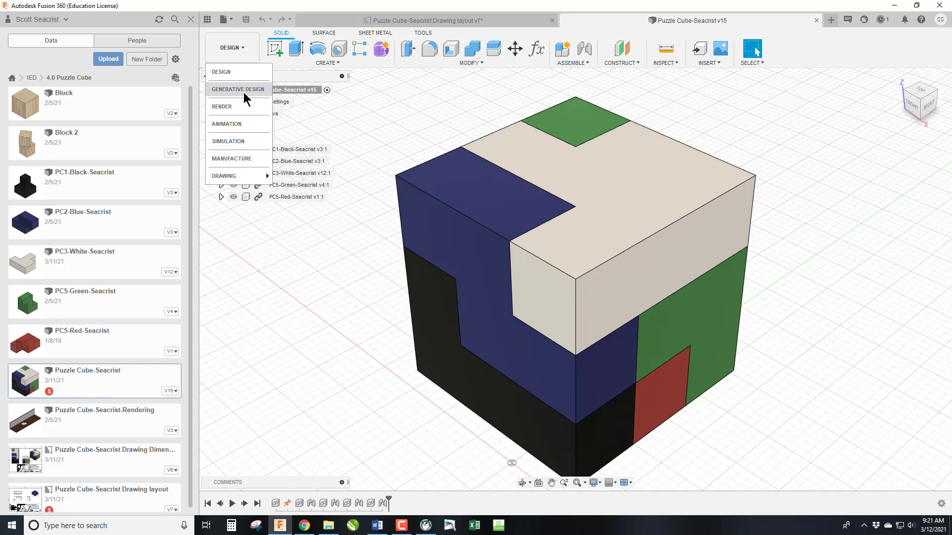
{"action": "left_click", "coordinate": [243, 124]}
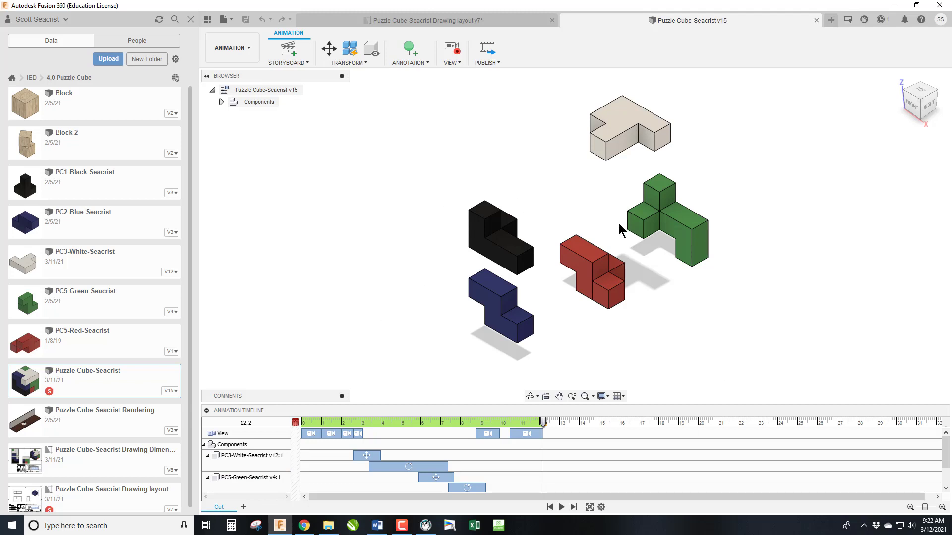
{"action": "left_click", "coordinate": [250, 50]}
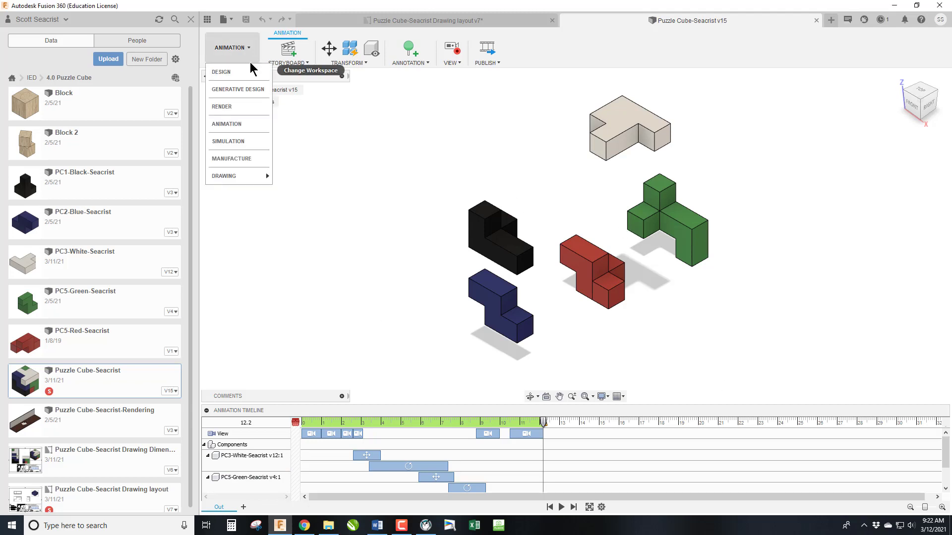
{"action": "left_click", "coordinate": [248, 69]}
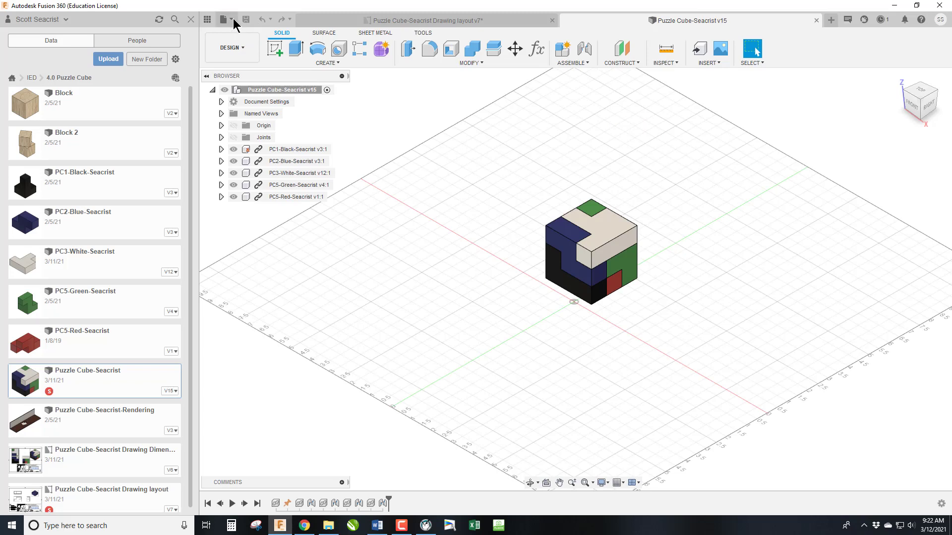
Create a new drawing from the full puzzle cube assembly design using the 11x8.5 LHS Drawing Template.
{"action": "left_click", "coordinate": [246, 46]}
{"action": "mouse_move", "coordinate": [256, 177]}
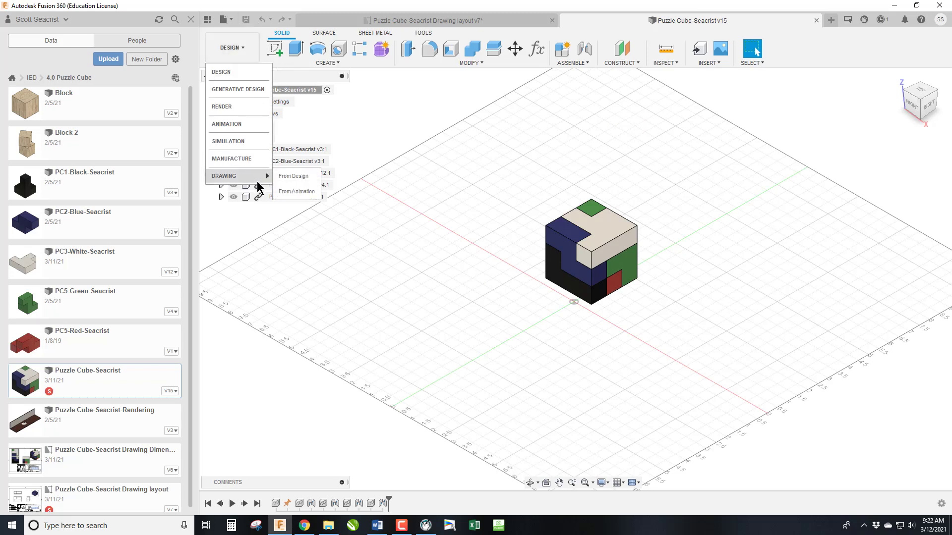
{"action": "left_click", "coordinate": [303, 178]}
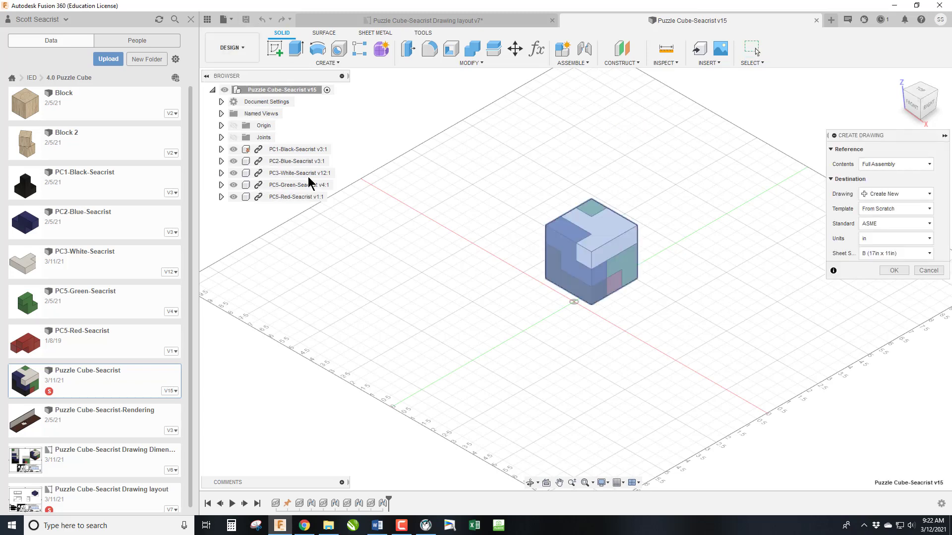
{"action": "left_click", "coordinate": [868, 194]}
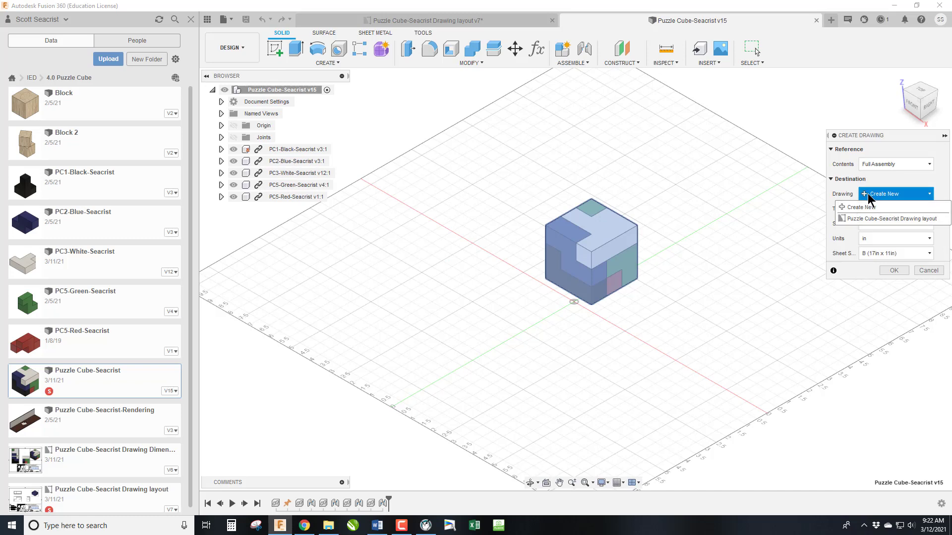
{"action": "left_click", "coordinate": [872, 207]}
{"action": "left_click", "coordinate": [888, 208]}
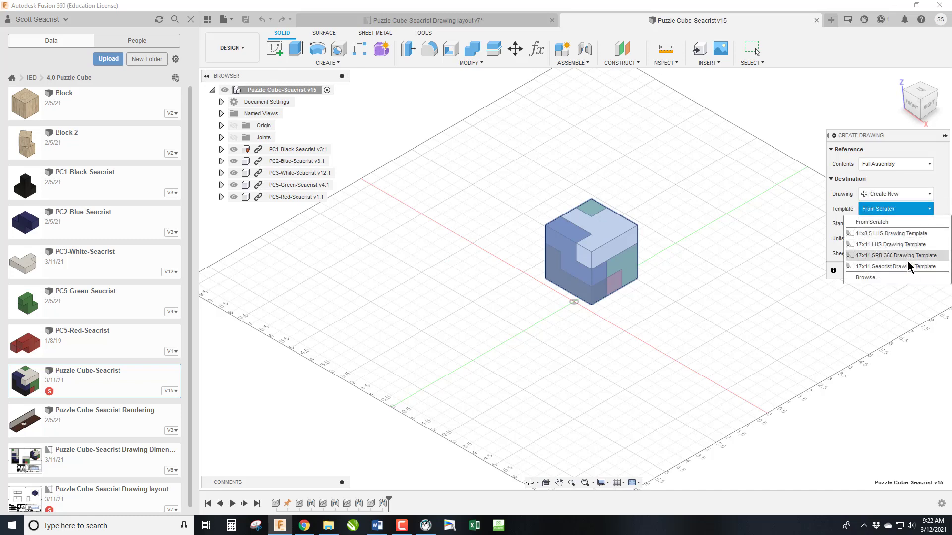
{"action": "left_click", "coordinate": [885, 236]}
{"action": "left_click", "coordinate": [895, 272]}
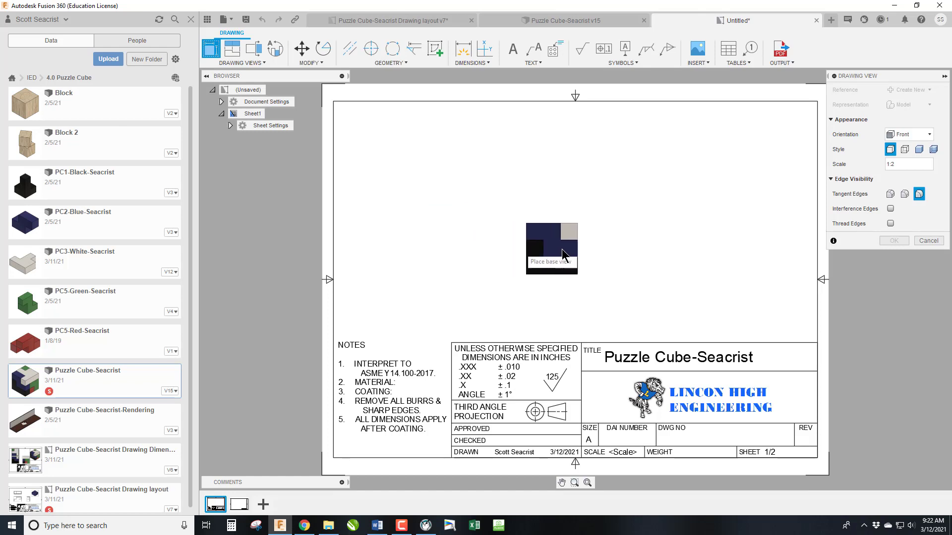
Place a shaded front base view at 3:4 scale in the sheet's left half, above the title block and notes.
{"action": "left_click", "coordinate": [919, 149]}
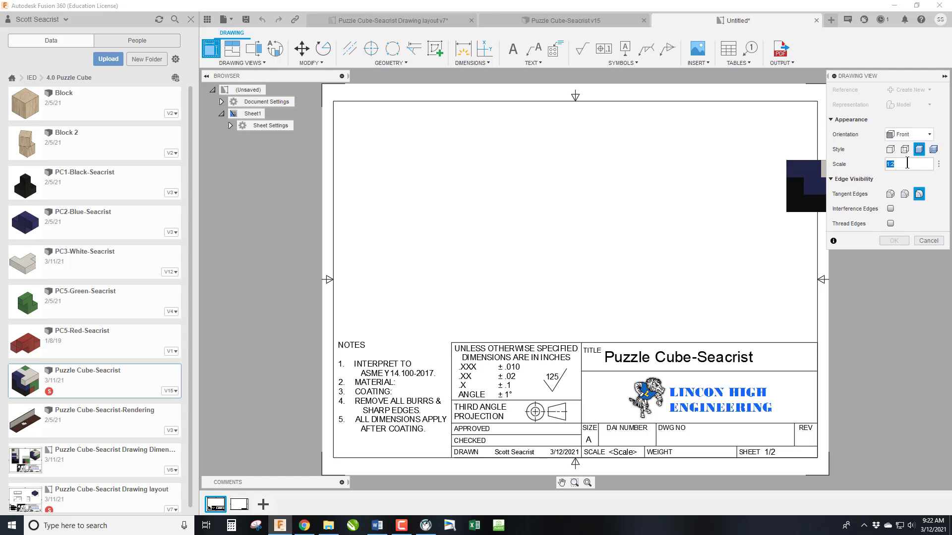
{"action": "type", "text": ":4"}
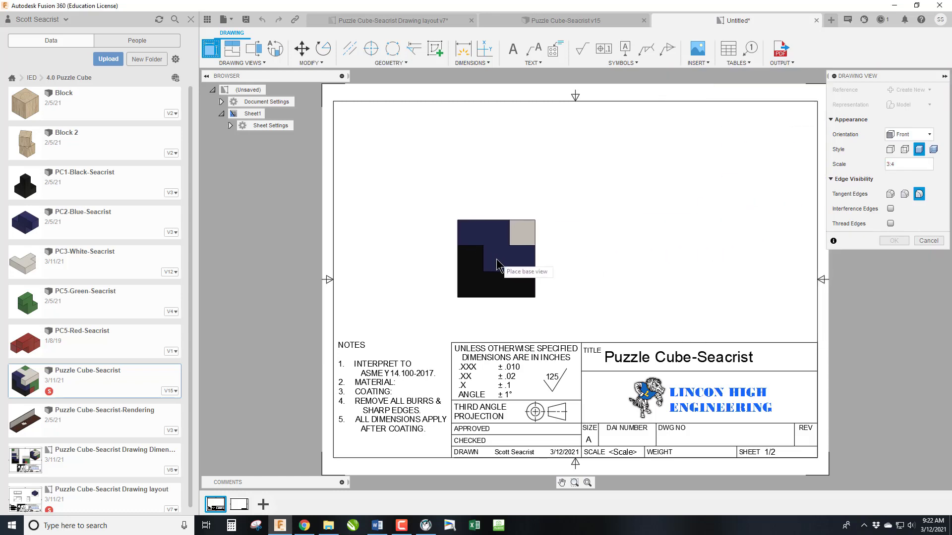
{"action": "left_click", "coordinate": [462, 271]}
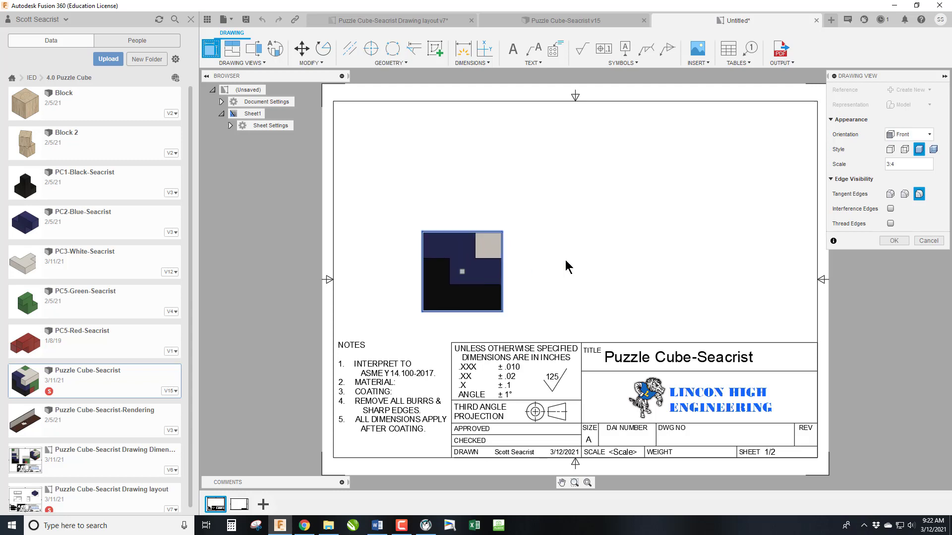
{"action": "left_click", "coordinate": [901, 241]}
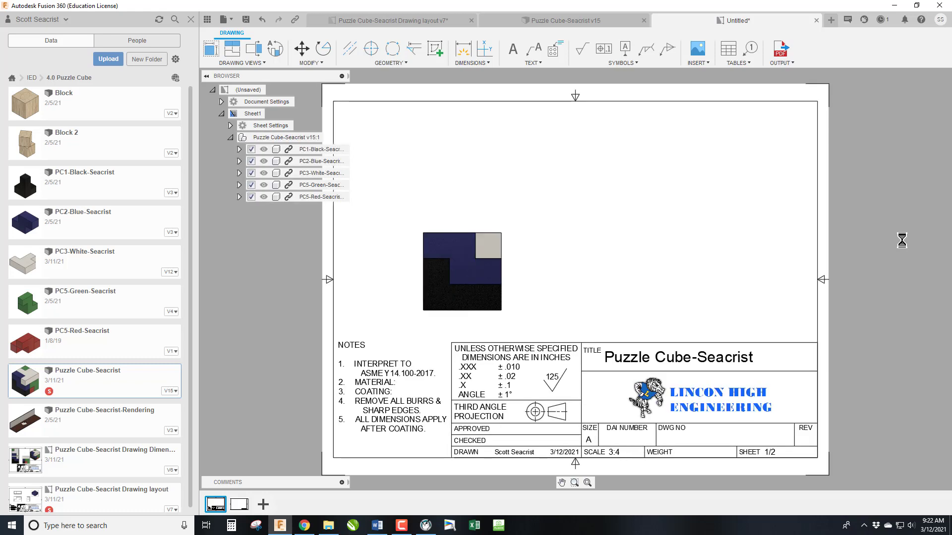
Project the top, right-side and isometric views from the front base view onto the sheet.
{"action": "left_click", "coordinate": [232, 48]}
{"action": "left_click", "coordinate": [481, 266]}
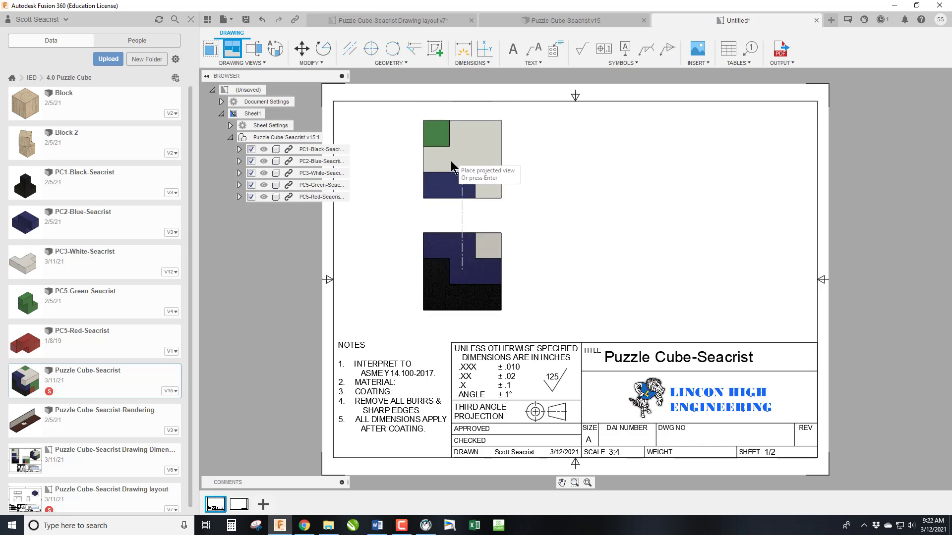
{"action": "left_click", "coordinate": [449, 167]}
{"action": "left_click", "coordinate": [626, 272]}
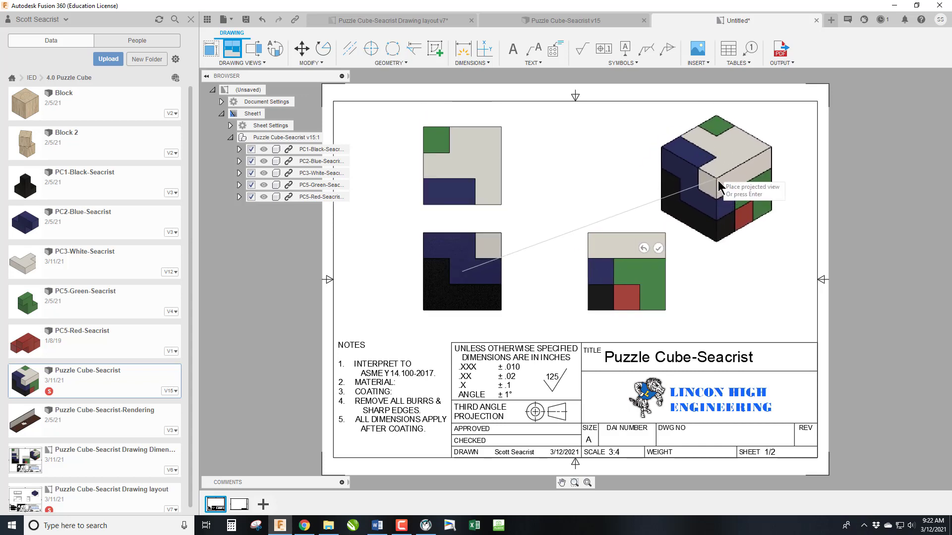
{"action": "right_click", "coordinate": [736, 179]}
{"action": "left_click", "coordinate": [770, 180]}
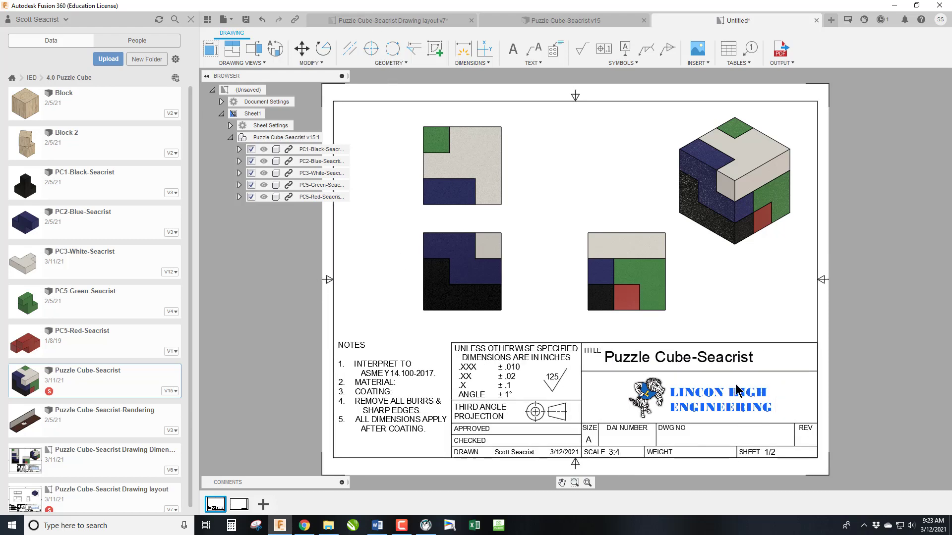
Enter IED as the DAI number and 200-001-00 as the drawing number in the title block.
{"action": "double_click", "coordinate": [612, 432]}
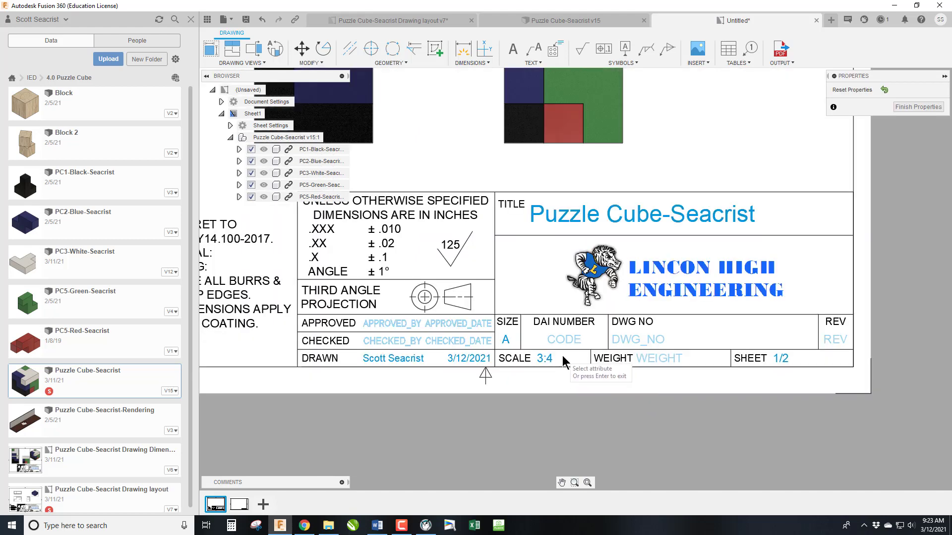
{"action": "left_click", "coordinate": [566, 341]}
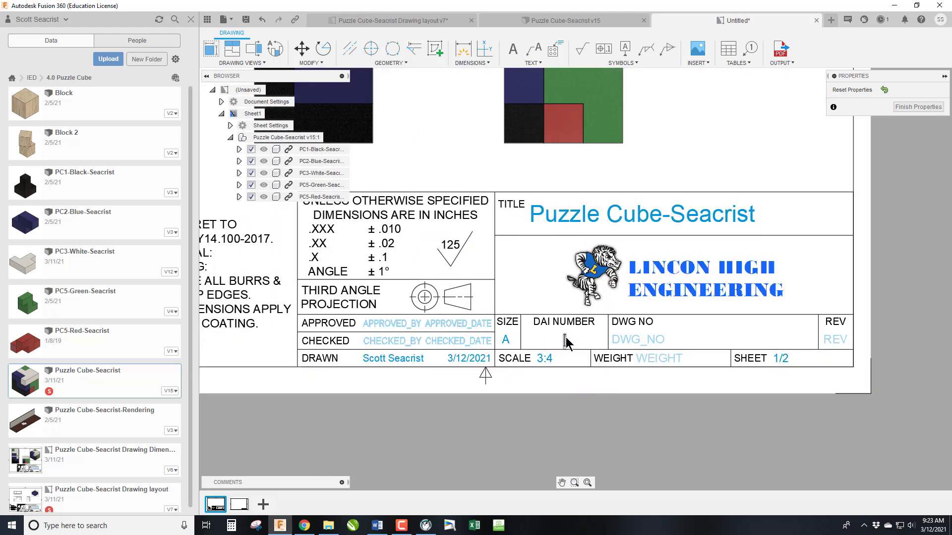
{"action": "type", "text": "IED"}
{"action": "left_click", "coordinate": [634, 342]}
{"action": "type", "text": "200"}
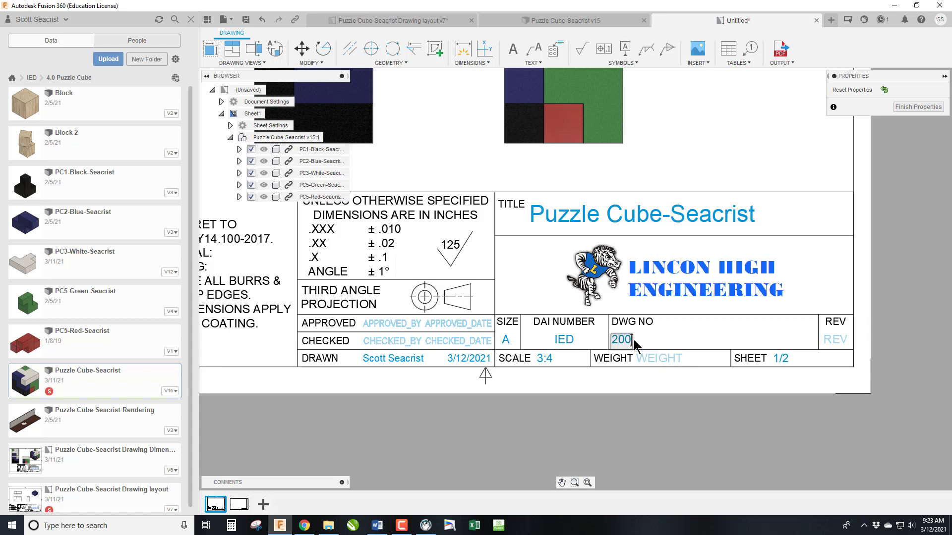
{"action": "type", "text": "-001"}
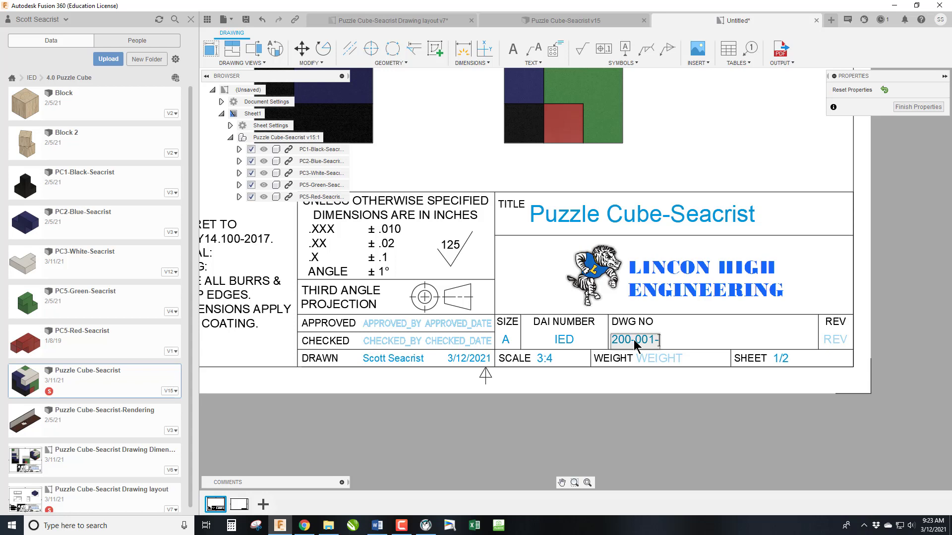
{"action": "type", "text": "-00"}
Set the title block's revision to 21.1 and weight to N/A, and finish editing its properties.
{"action": "left_click", "coordinate": [836, 340]}
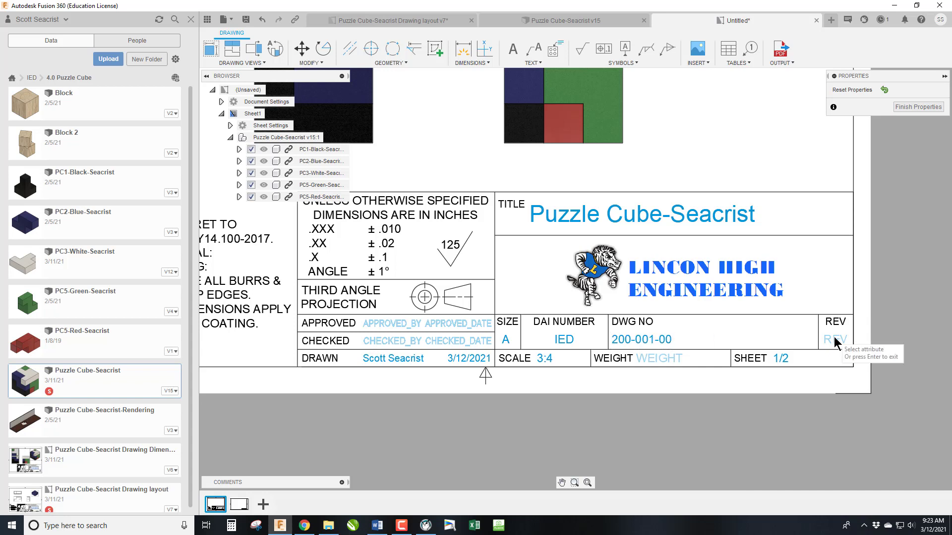
{"action": "type", "text": "21.1"}
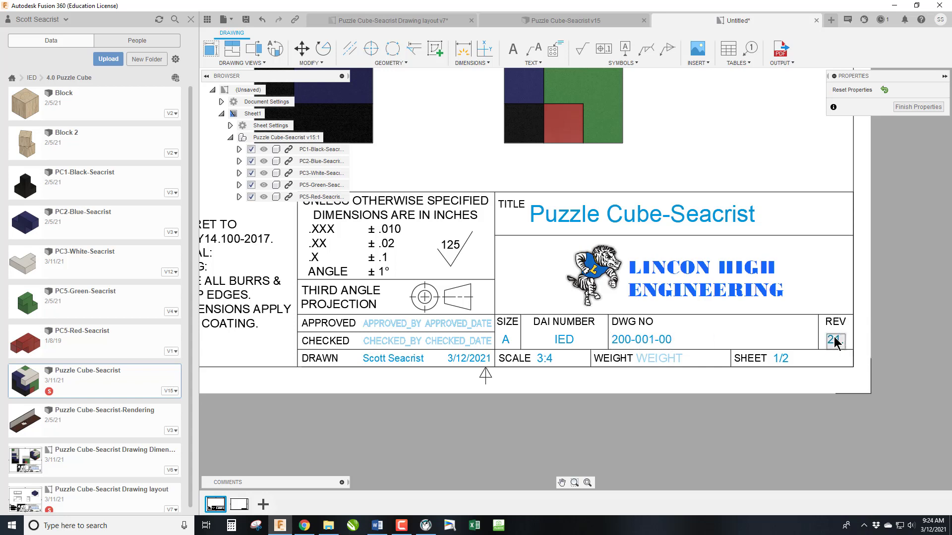
{"action": "left_click", "coordinate": [657, 359]}
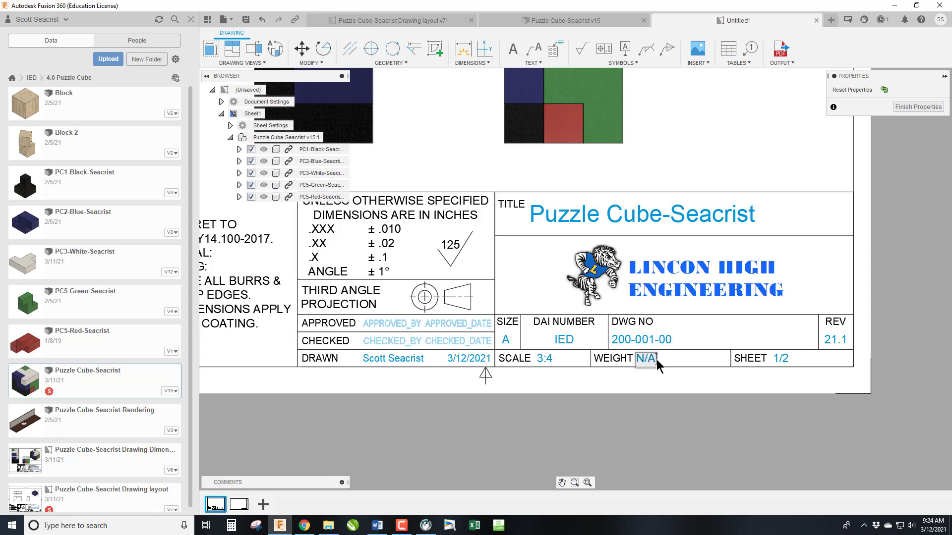
{"action": "key", "text": "Return"}
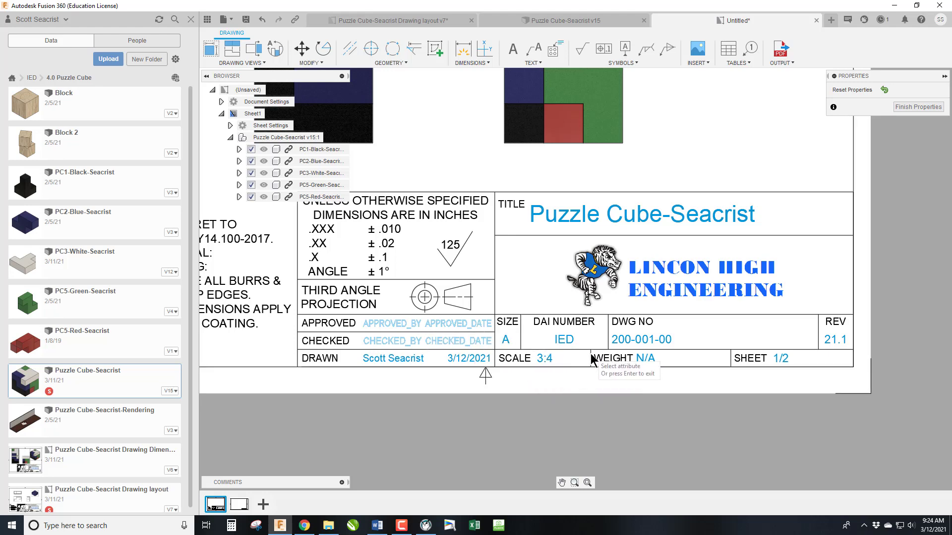
{"action": "left_click", "coordinate": [918, 107]}
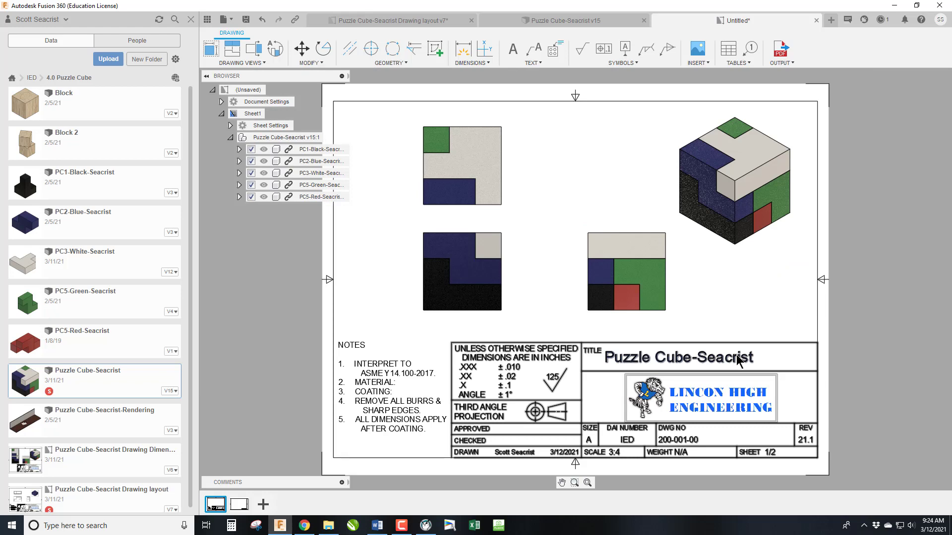
Save the drawing in the 4.0 Puzzle Cube folder with "dEMO" added to the end of its suggested name.
{"action": "left_click", "coordinate": [245, 20]}
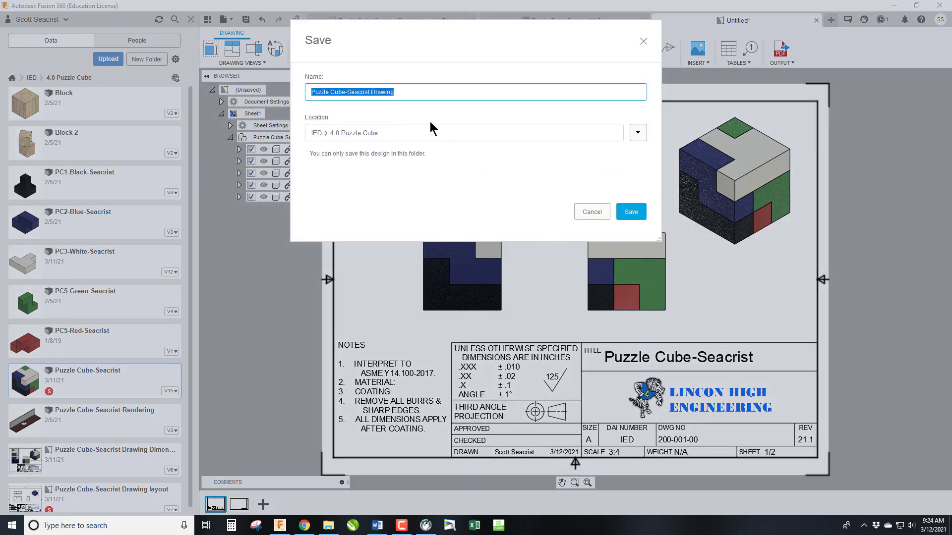
{"action": "left_click", "coordinate": [412, 91]}
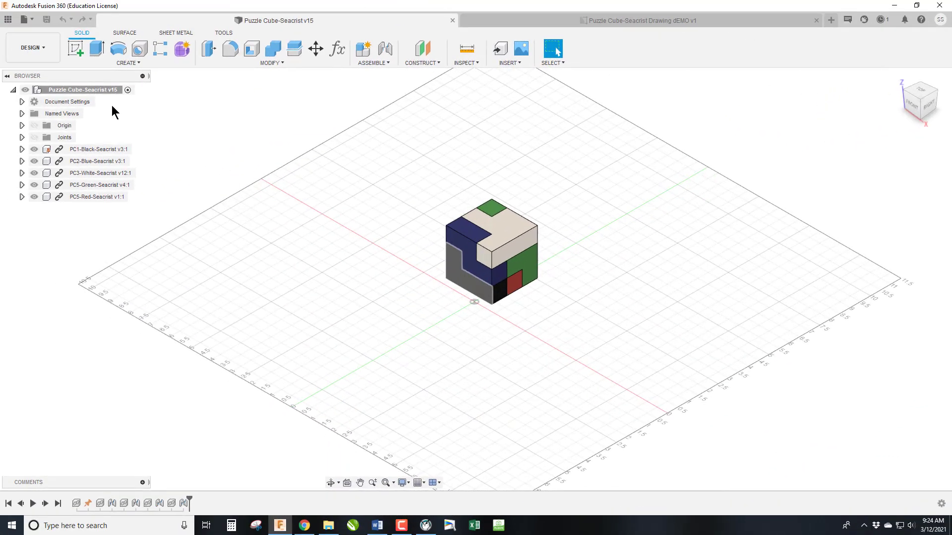
Switch the puzzle cube design to the Animation workspace.
{"action": "left_click", "coordinate": [49, 50]}
{"action": "left_click", "coordinate": [62, 129]}
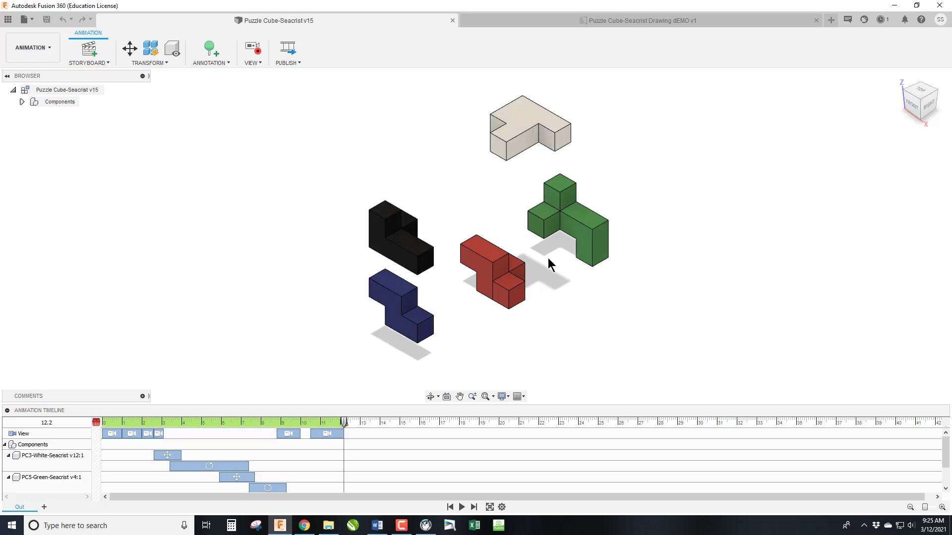
{"action": "right_click", "coordinate": [236, 476]}
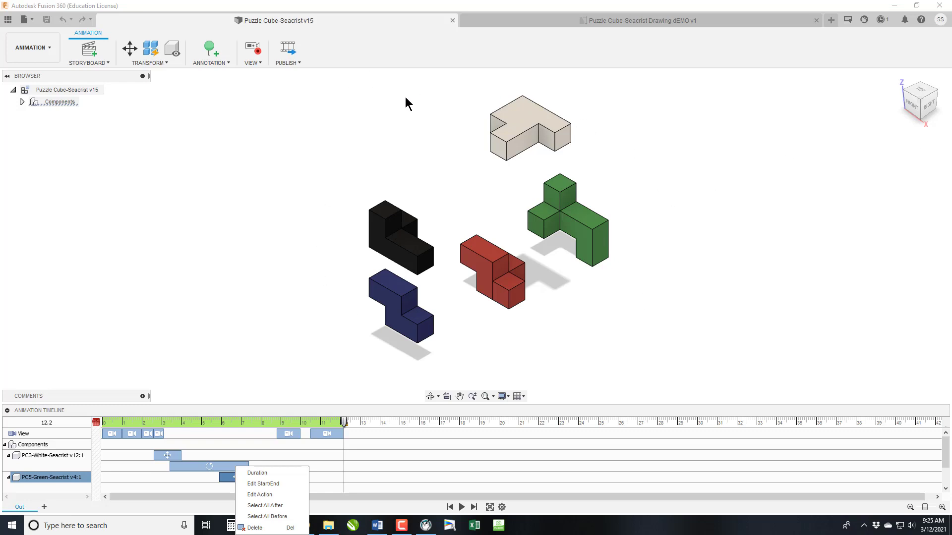
{"action": "left_click", "coordinate": [31, 53]}
Create a drawing from the animation's Out storyboard on a new A (11in x 8.5in) sheet in the existing dEMO drawing.
{"action": "left_click", "coordinate": [33, 51]}
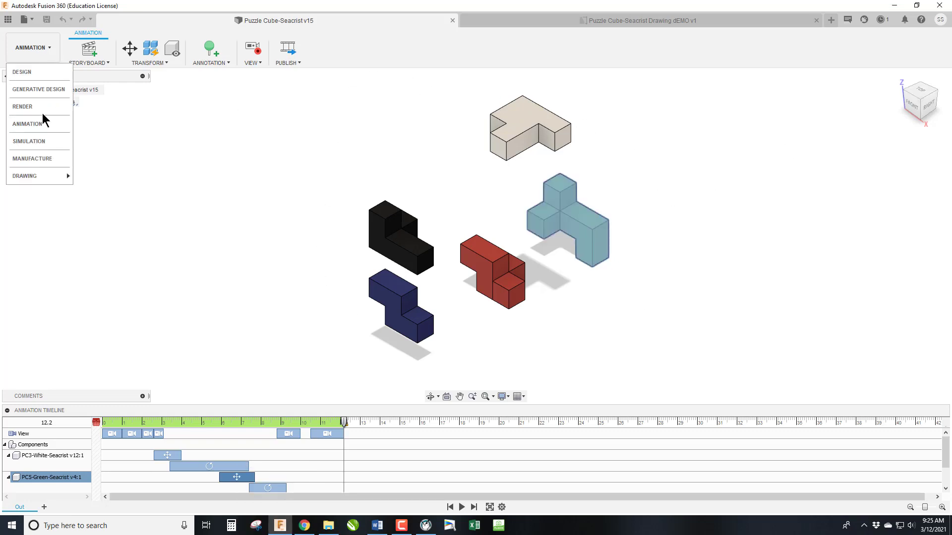
{"action": "mouse_move", "coordinate": [50, 180]}
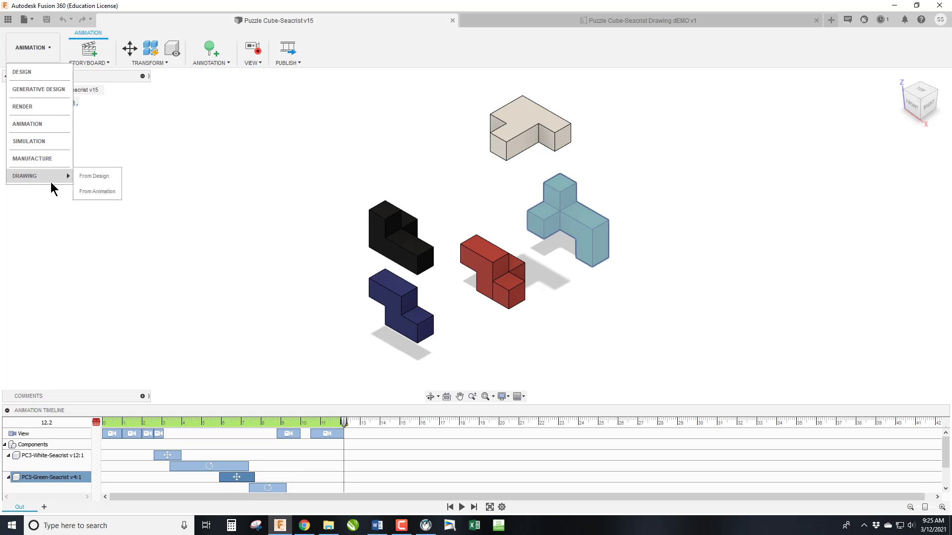
{"action": "left_click", "coordinate": [112, 192]}
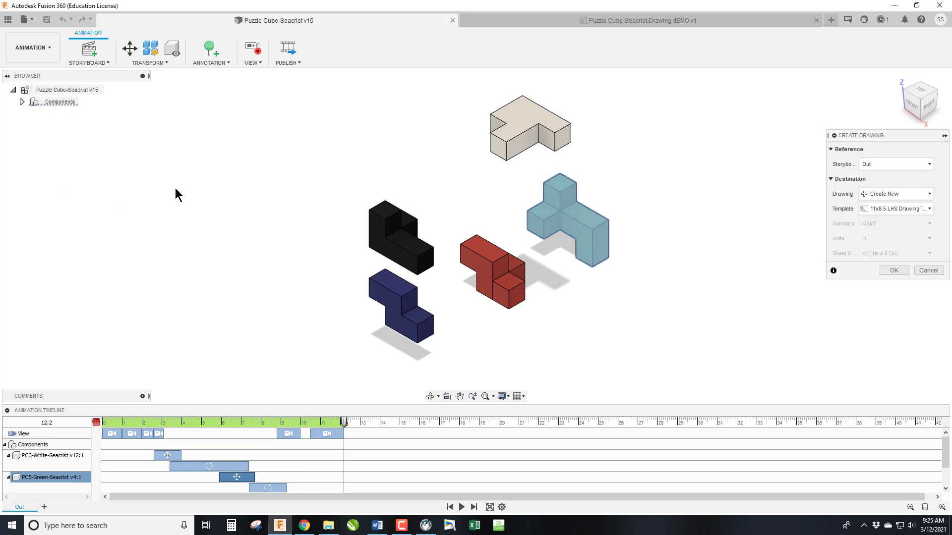
{"action": "left_click", "coordinate": [905, 196]}
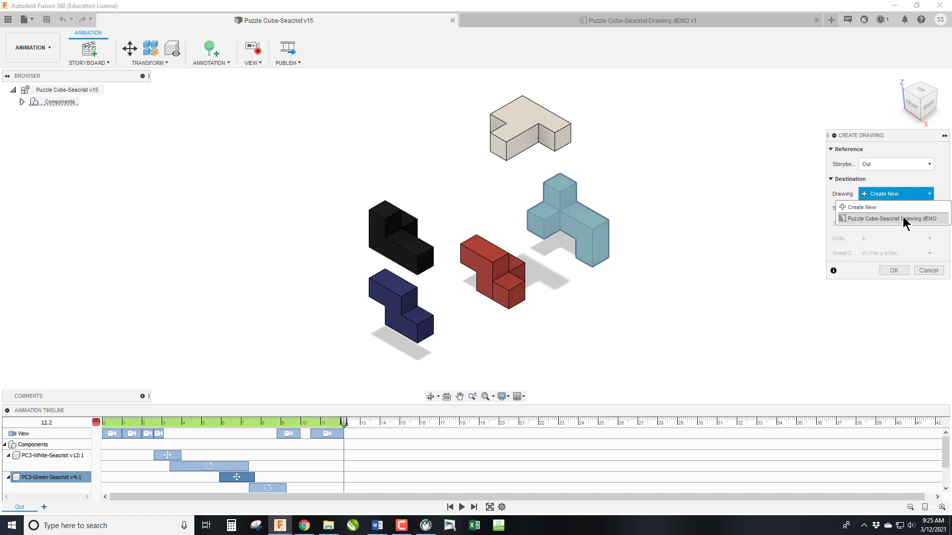
{"action": "left_click", "coordinate": [904, 218]}
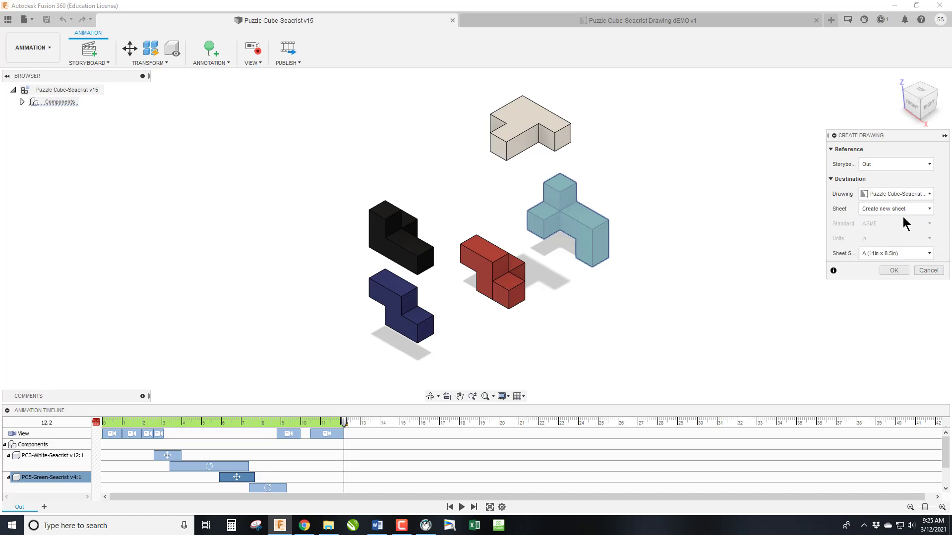
{"action": "left_click", "coordinate": [896, 270]}
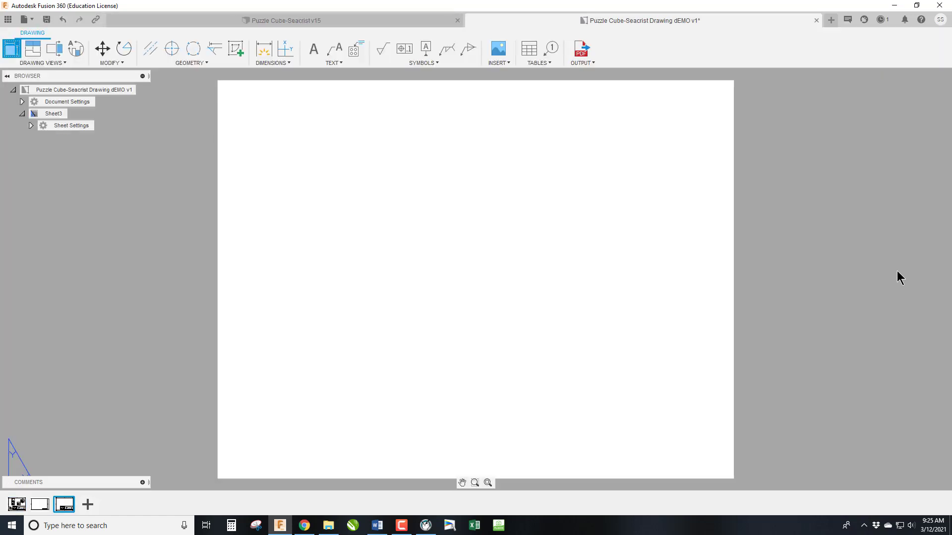
Place the exploded Home view on the upper-left area of the sheet at 1:2 scale and give it the shaded style.
{"action": "left_click", "coordinate": [371, 220]}
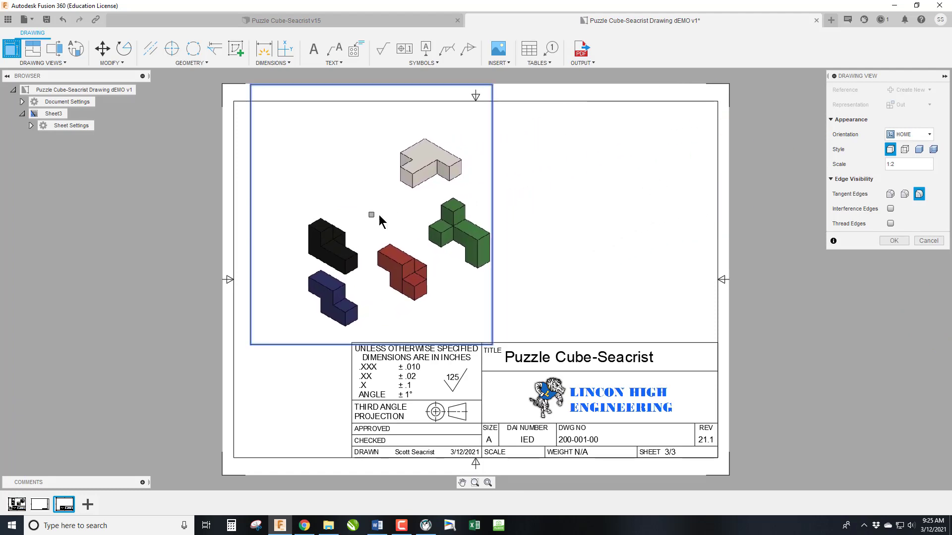
{"action": "double_click", "coordinate": [912, 170]}
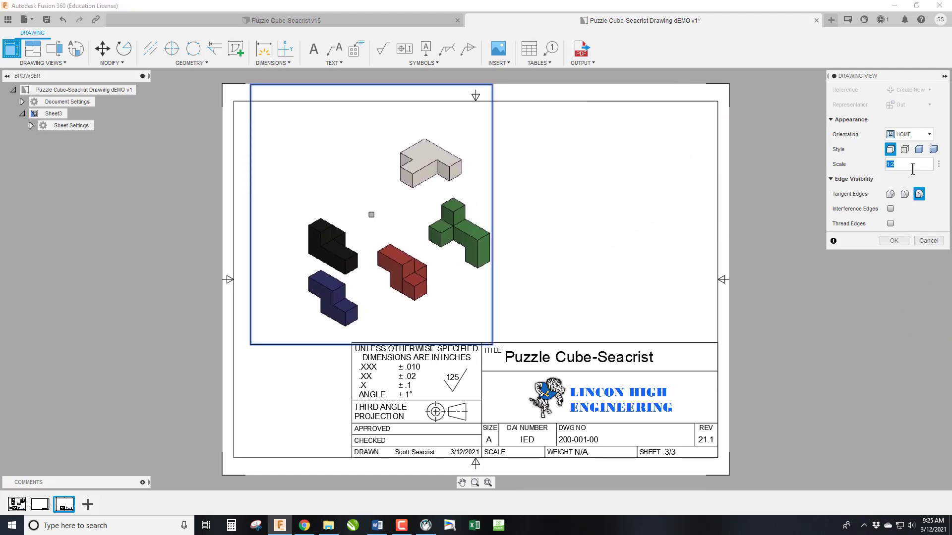
{"action": "type", "text": "3:"}
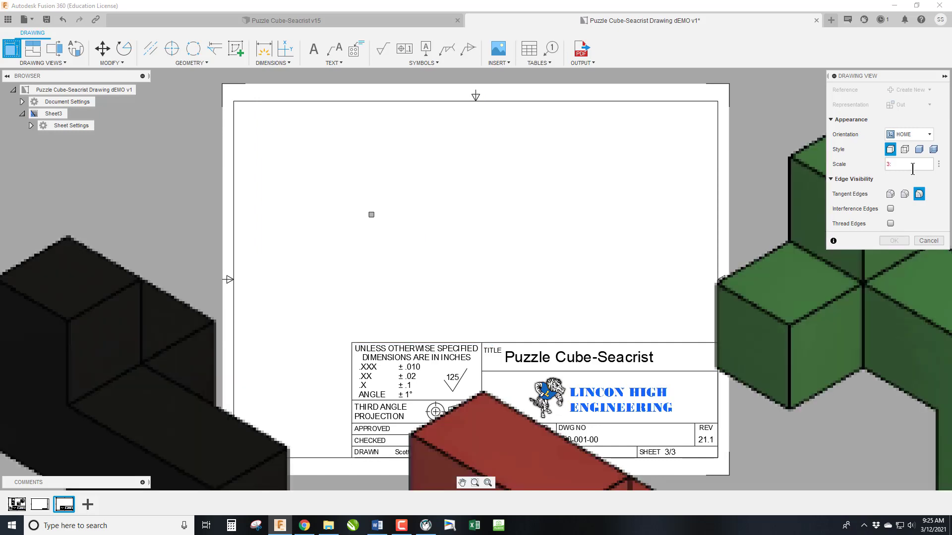
{"action": "type", "text": "4"}
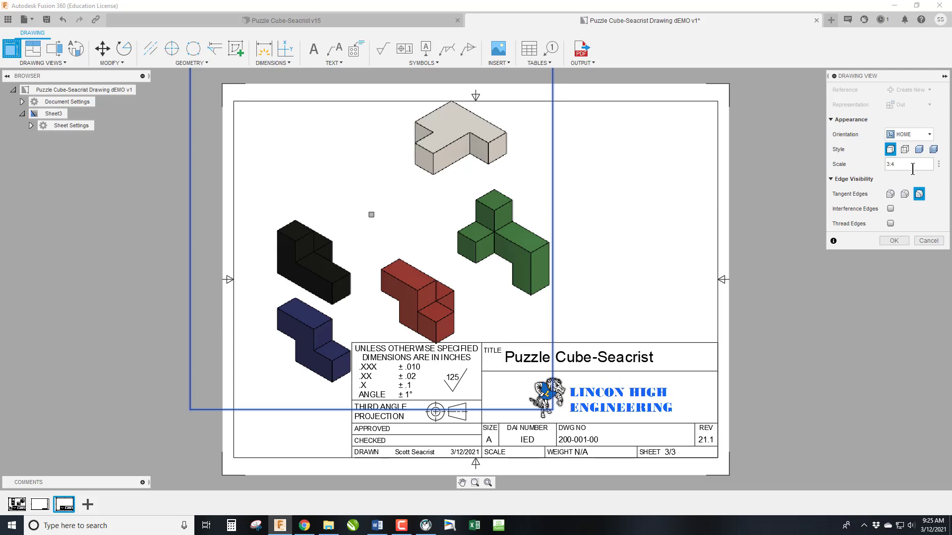
{"action": "key", "text": "BackSpace"}
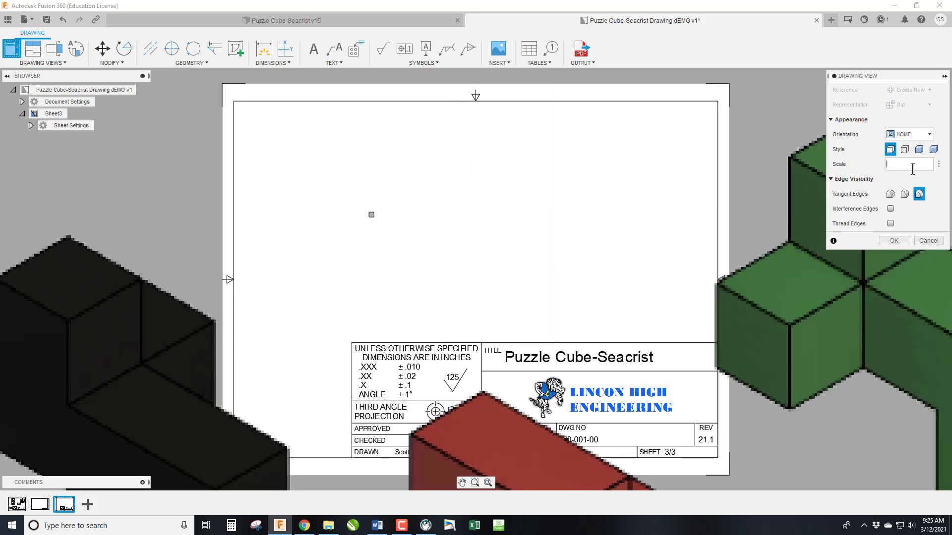
{"action": "type", "text": "1:2"}
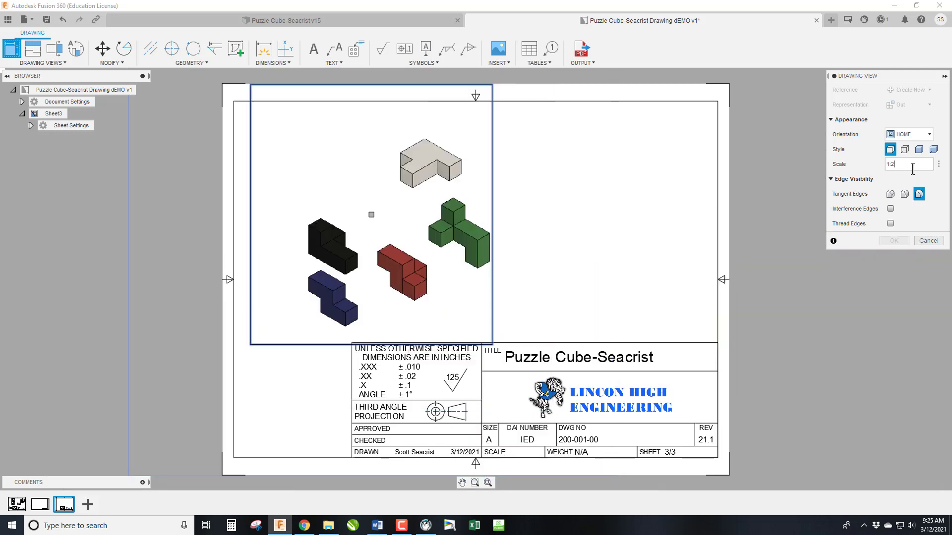
{"action": "left_click", "coordinate": [897, 243]}
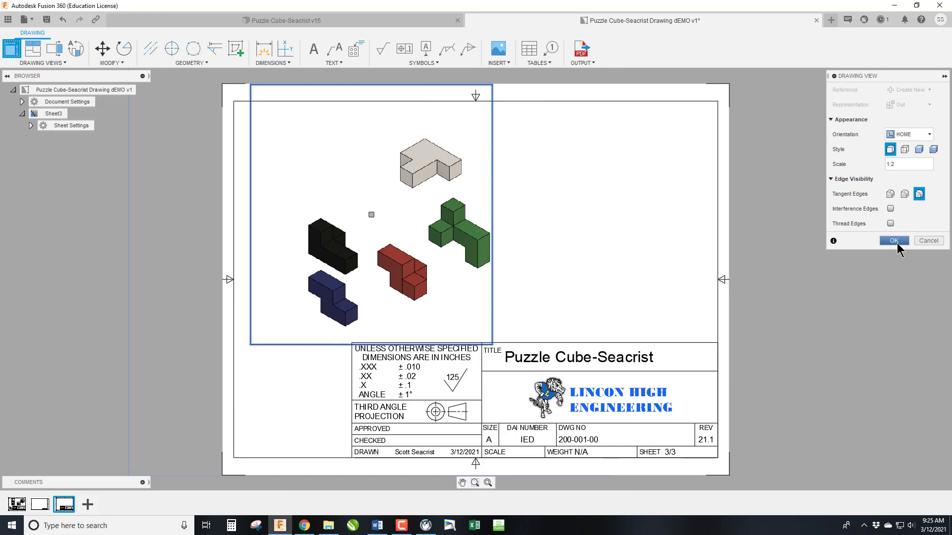
{"action": "double_click", "coordinate": [480, 253]}
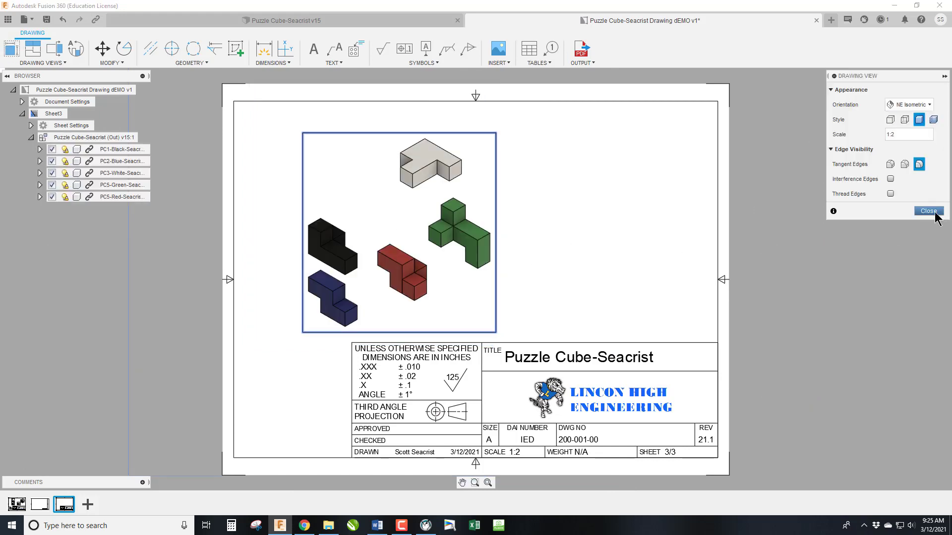
{"action": "left_click", "coordinate": [934, 211]}
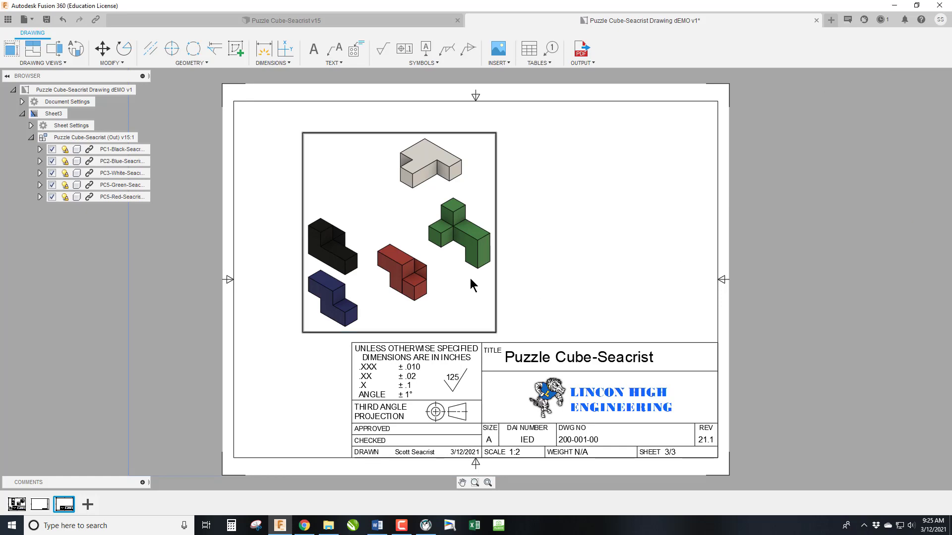
Rename Sheet3, which holds the exploded view, as ANIMSION.
{"action": "left_click", "coordinate": [54, 114]}
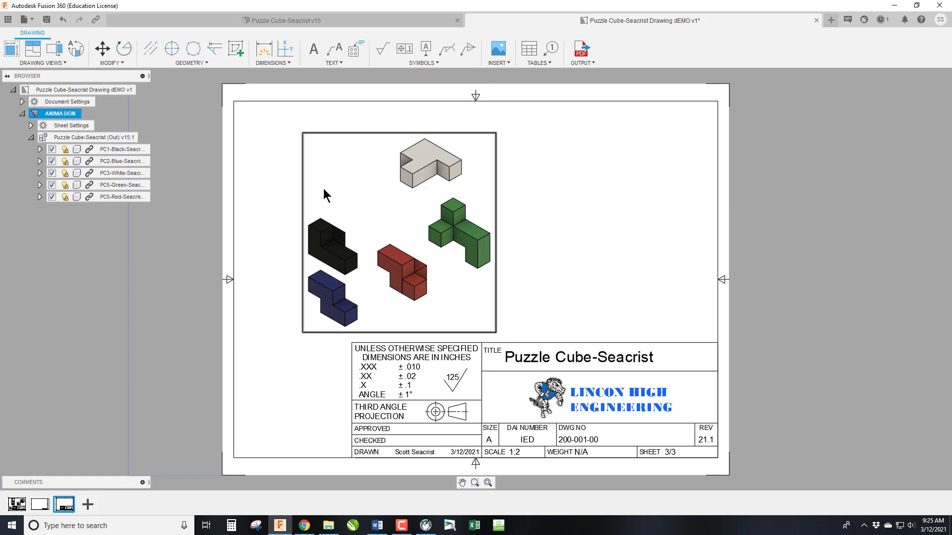
{"action": "double_click", "coordinate": [53, 115]}
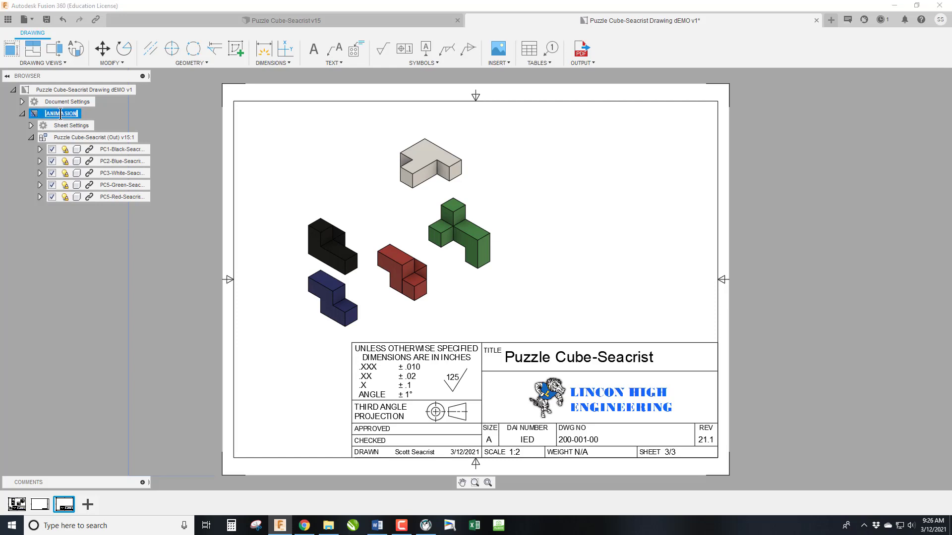
{"action": "left_click", "coordinate": [63, 113]}
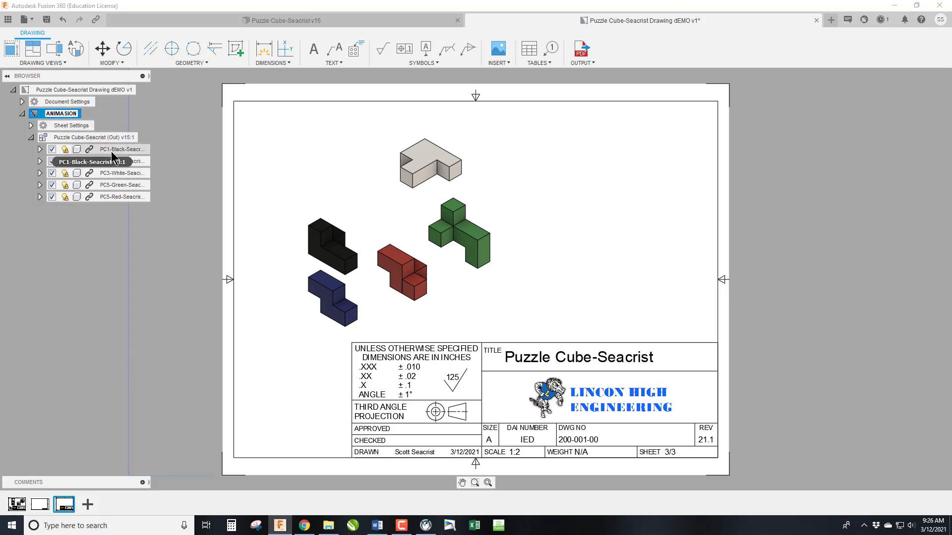
{"action": "key", "text": "BackSpace"}
{"action": "key", "text": "Return"}
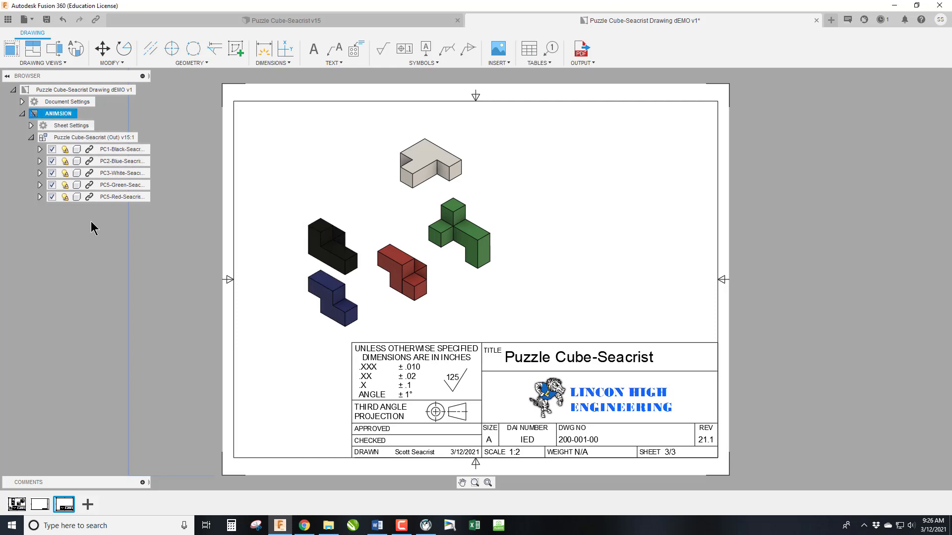
Rename Sheet1, which holds the orthographic and isometric cube views, as PUZZLE CUBE.
{"action": "left_click", "coordinate": [16, 504]}
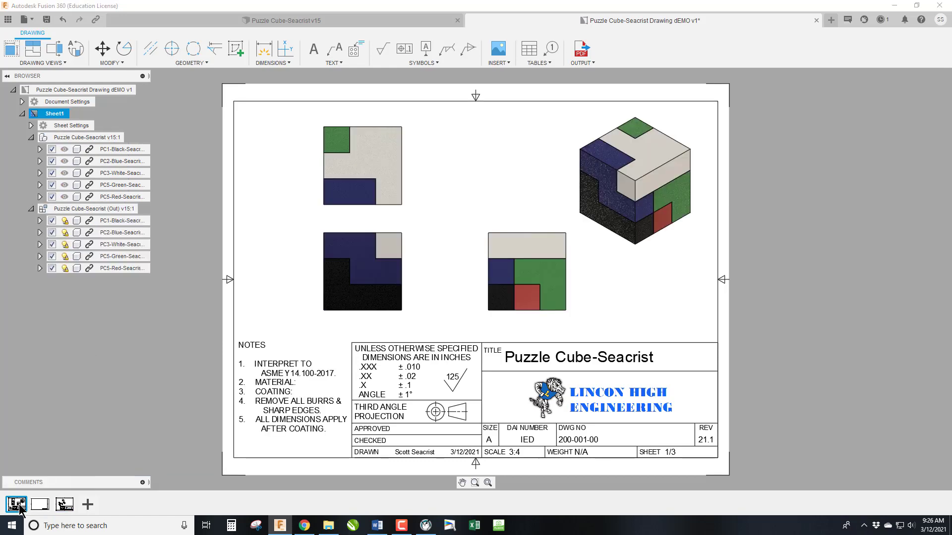
{"action": "right_click", "coordinate": [15, 503]}
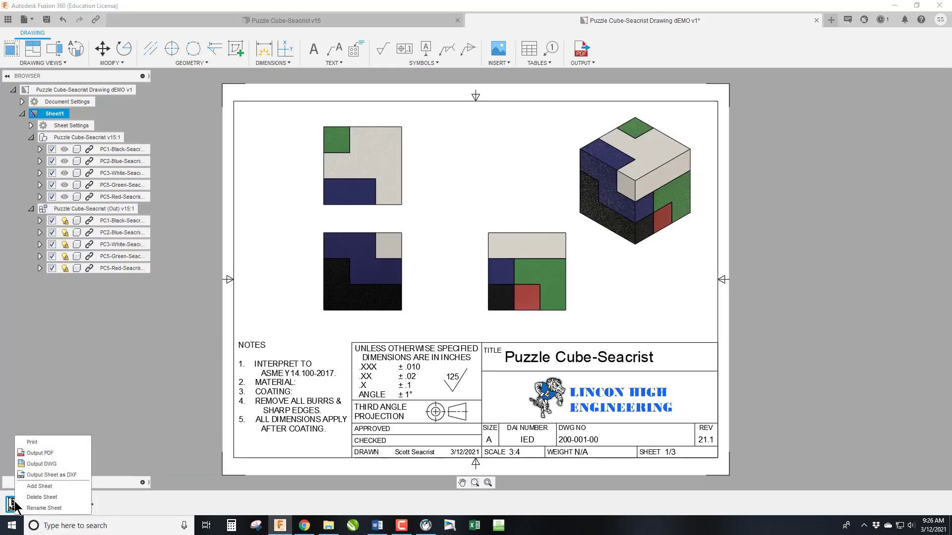
{"action": "left_click", "coordinate": [32, 509]}
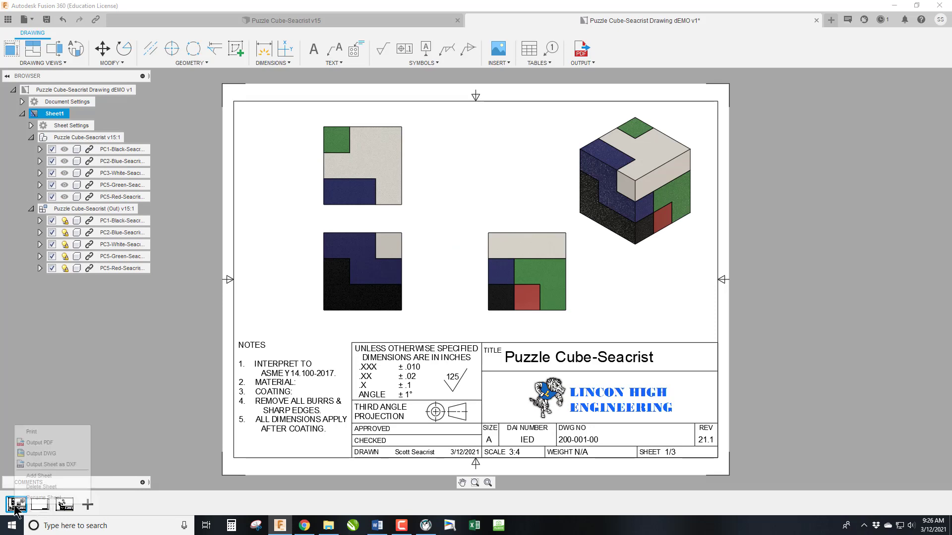
{"action": "right_click", "coordinate": [17, 504]}
{"action": "left_click", "coordinate": [30, 505]}
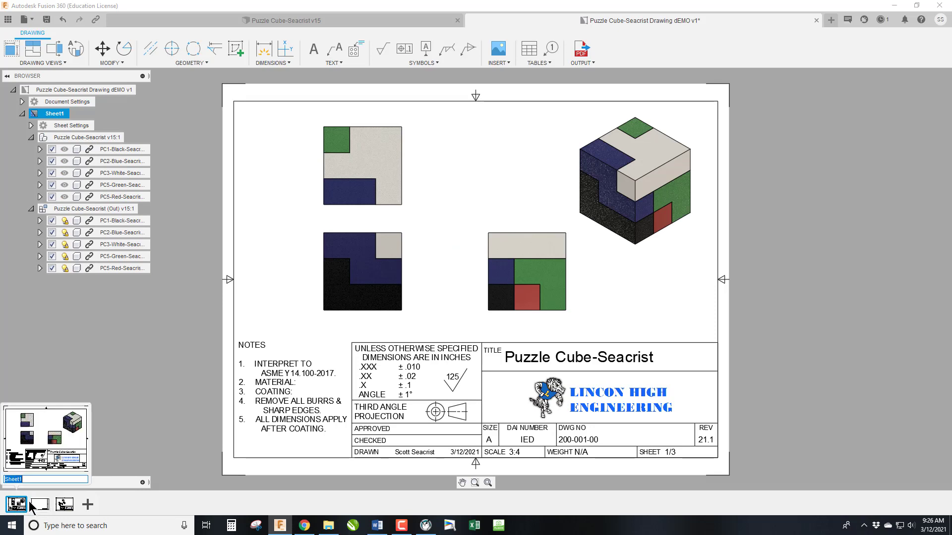
{"action": "key", "text": "BackSpace"}
{"action": "key", "text": "BackSpace"}
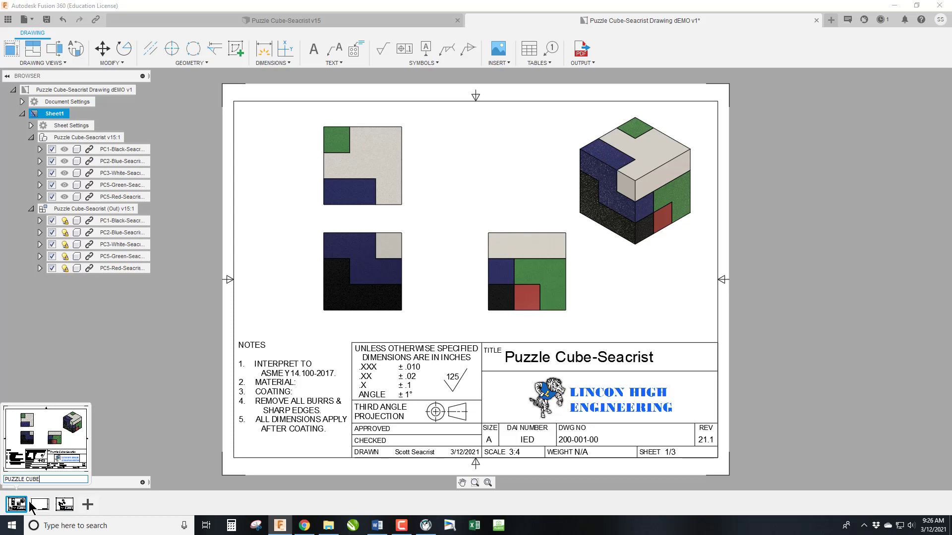
{"action": "key", "text": "Return"}
Delete the blank Sheet2 from the drawing.
{"action": "mouse_move", "coordinate": [41, 507]}
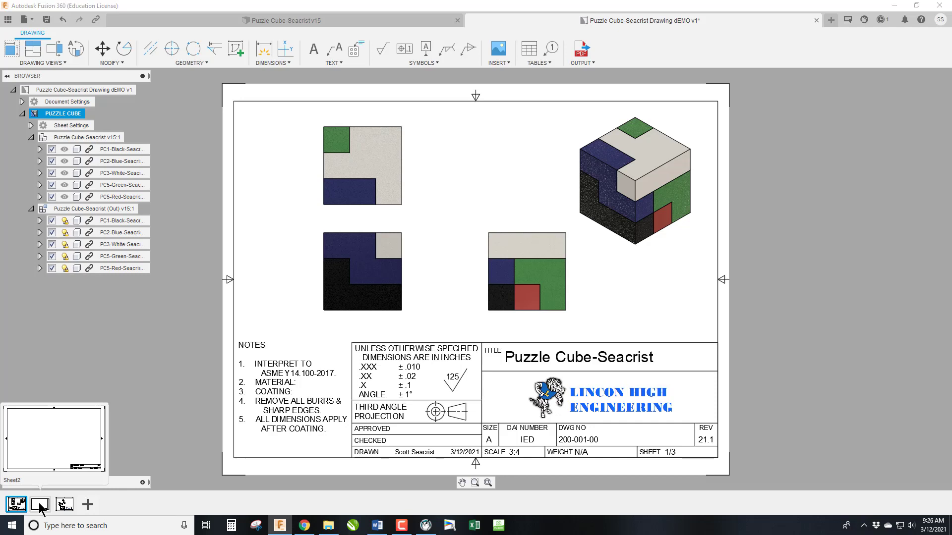
{"action": "right_click", "coordinate": [39, 505]}
{"action": "left_click", "coordinate": [61, 501]}
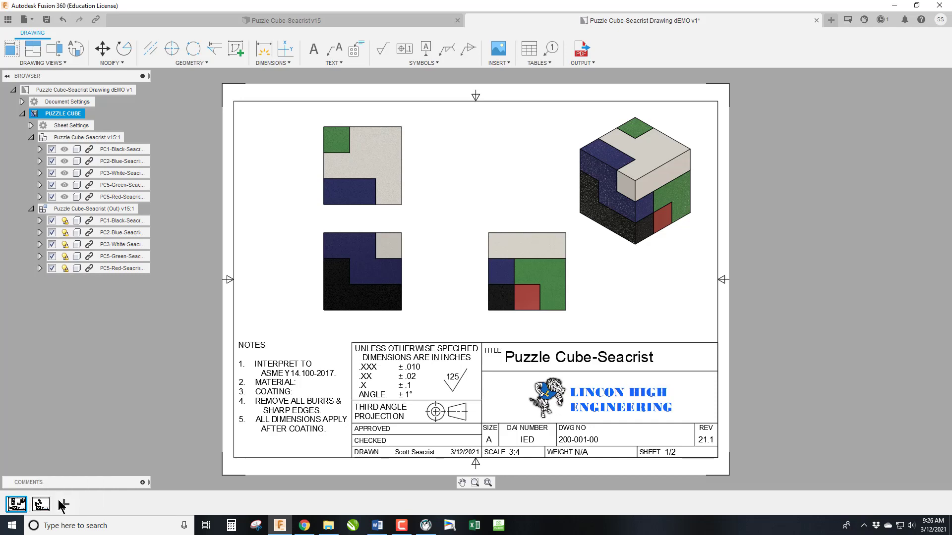
Return to the puzzle cube model and switch it to the Design workspace.
{"action": "left_click", "coordinate": [344, 19]}
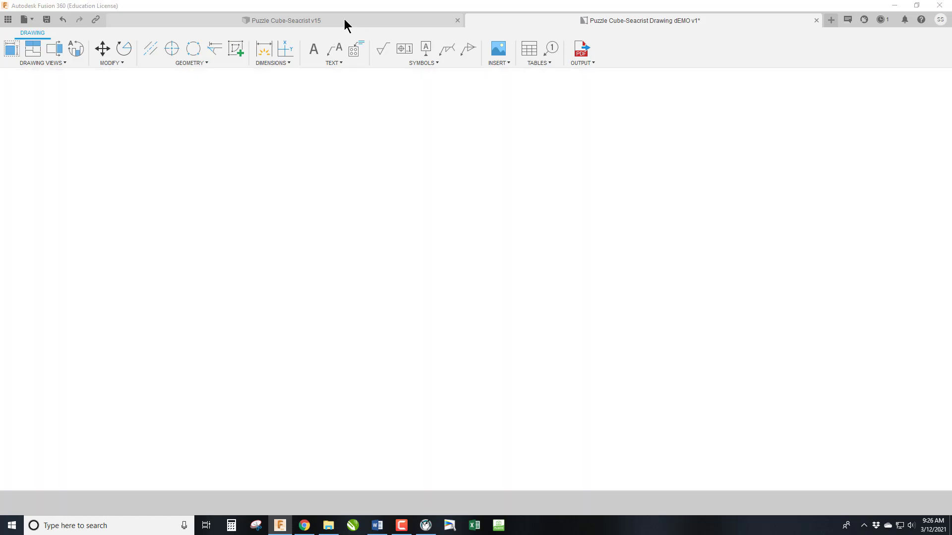
{"action": "left_click", "coordinate": [36, 51]}
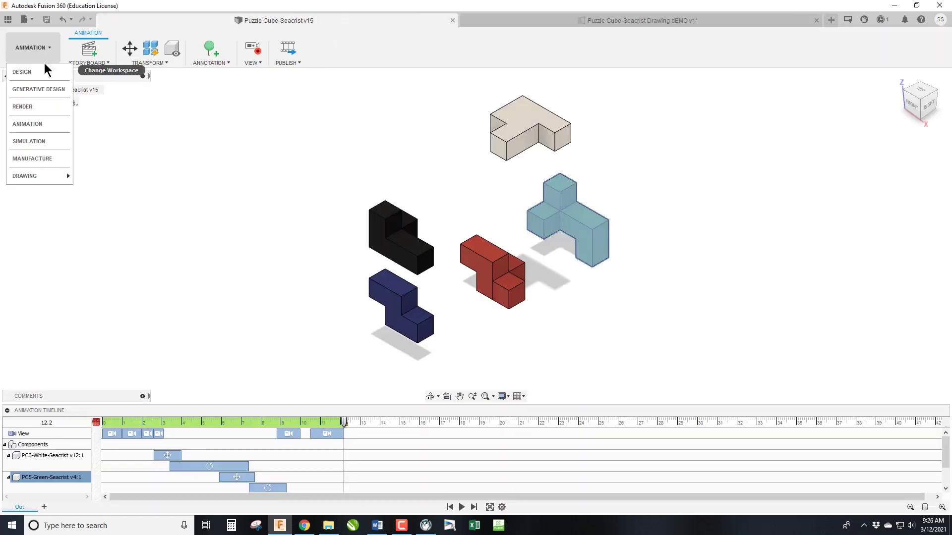
{"action": "left_click", "coordinate": [44, 69]}
Create a drawing of the full assembly from the design on the ANIMSION sheet of the existing dEMO drawing.
{"action": "left_click", "coordinate": [43, 59]}
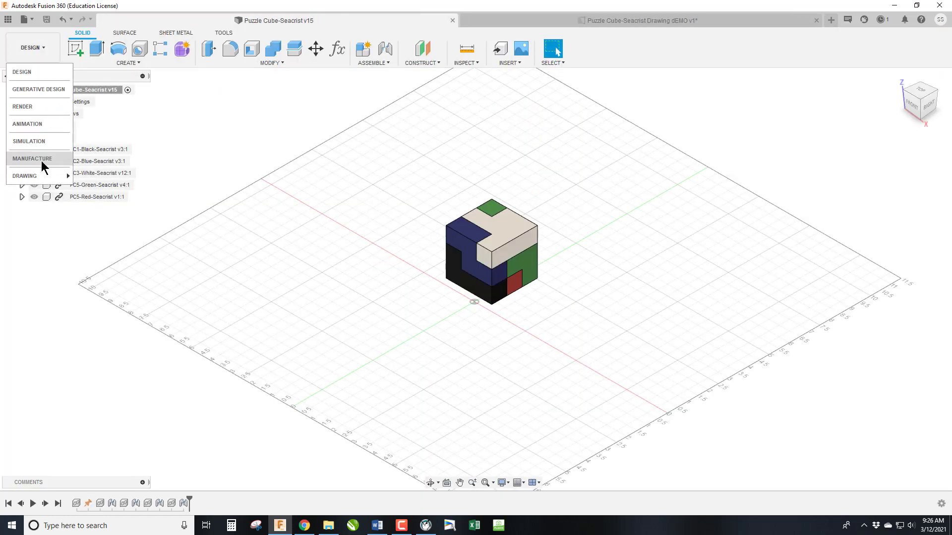
{"action": "mouse_move", "coordinate": [46, 180]}
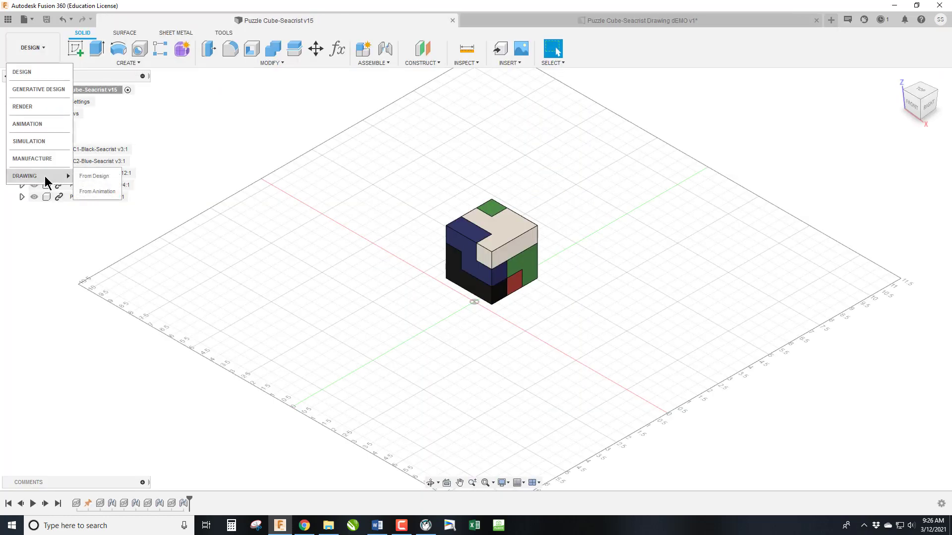
{"action": "left_click", "coordinate": [94, 176]}
{"action": "left_click", "coordinate": [890, 194]}
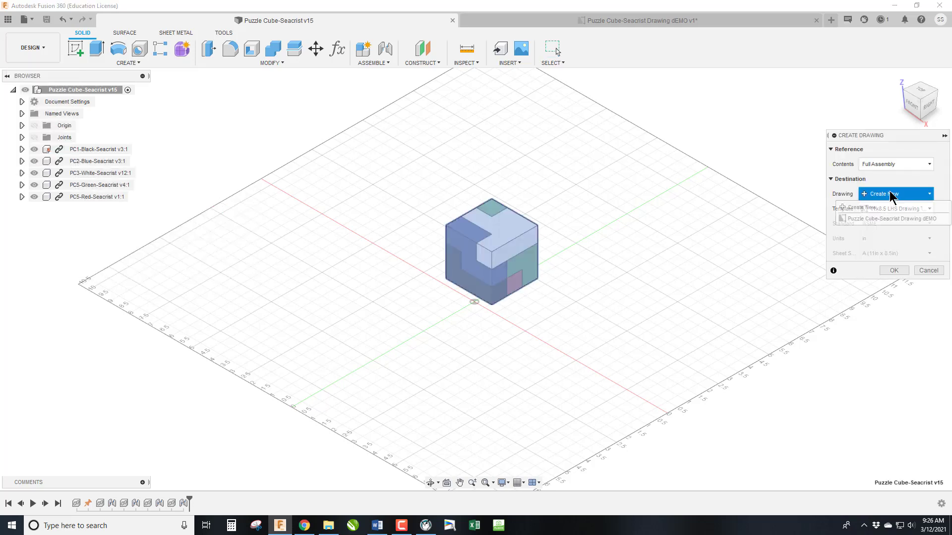
{"action": "left_click", "coordinate": [900, 219]}
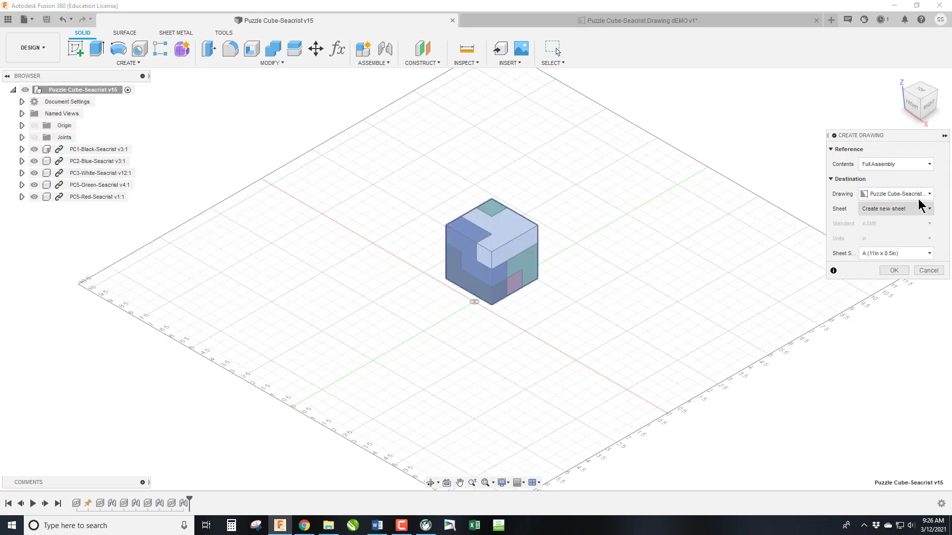
{"action": "left_click", "coordinate": [926, 209]}
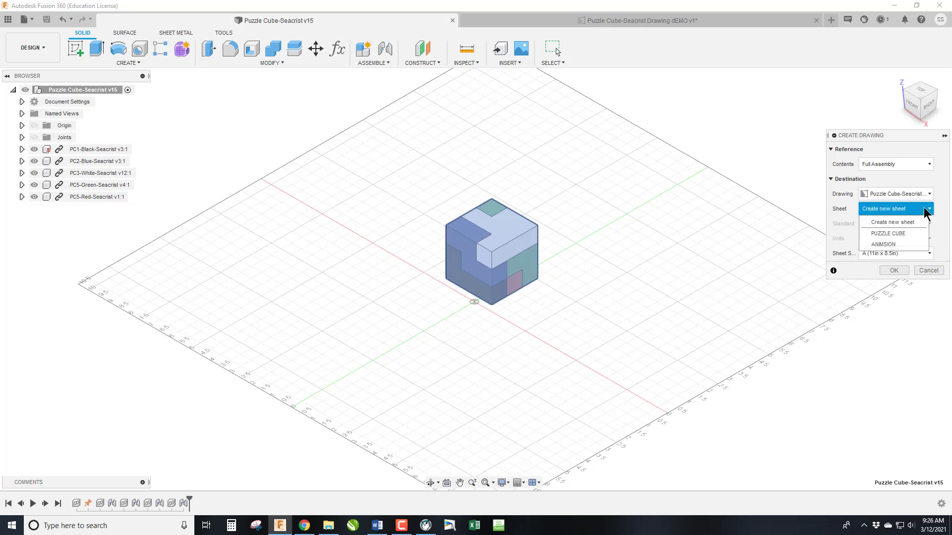
{"action": "left_click", "coordinate": [897, 245]}
{"action": "left_click", "coordinate": [895, 272]}
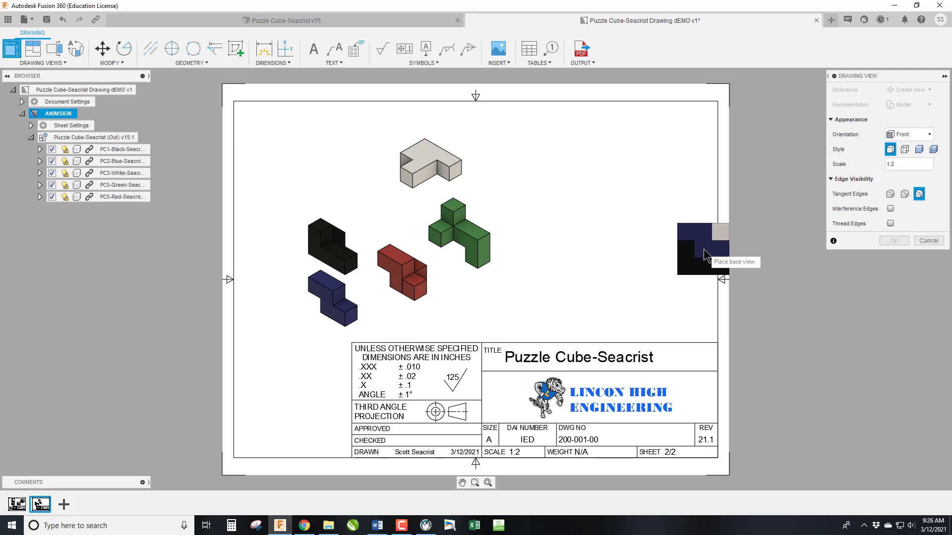
Place a shaded NW Isometric view of the assembled cube at 1:2 scale on the upper-right area of the sheet.
{"action": "left_click", "coordinate": [915, 135]}
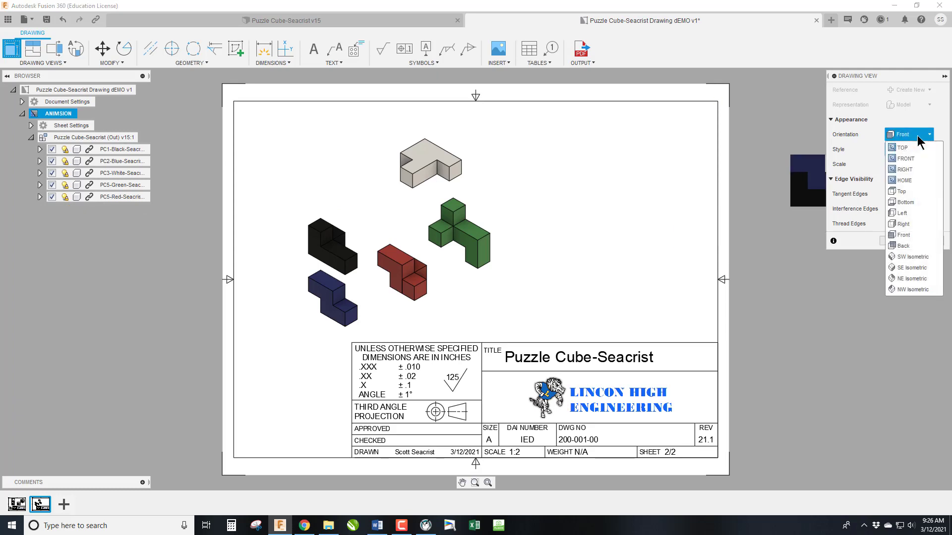
{"action": "left_click", "coordinate": [913, 290]}
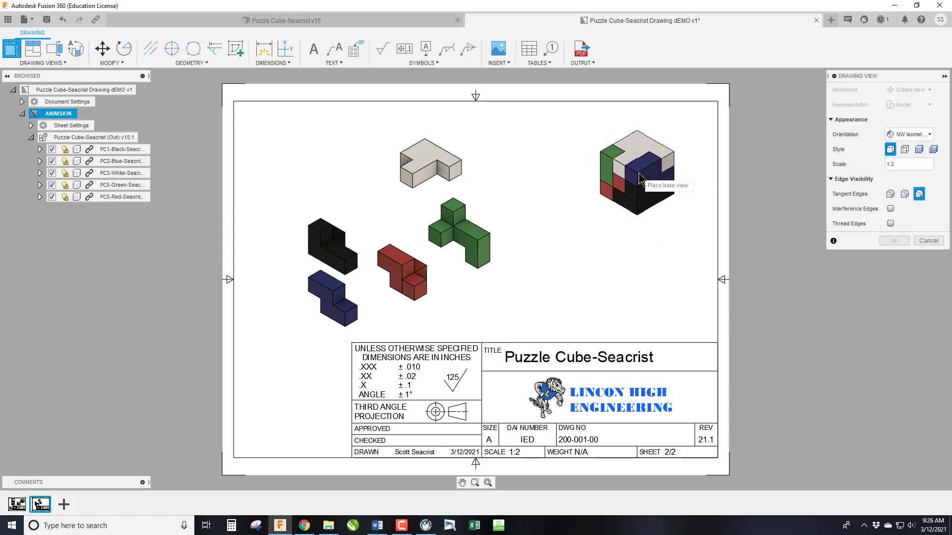
{"action": "left_click", "coordinate": [637, 172]}
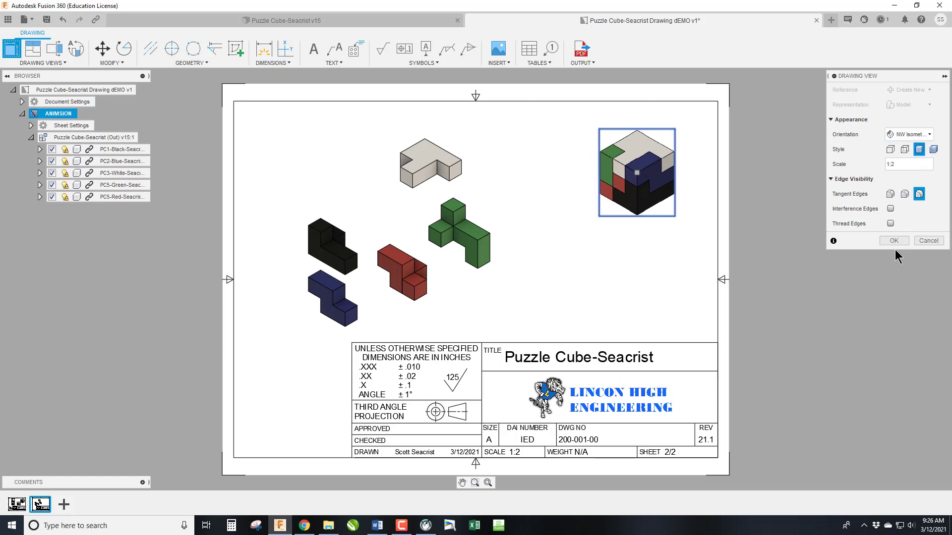
{"action": "left_click", "coordinate": [894, 241]}
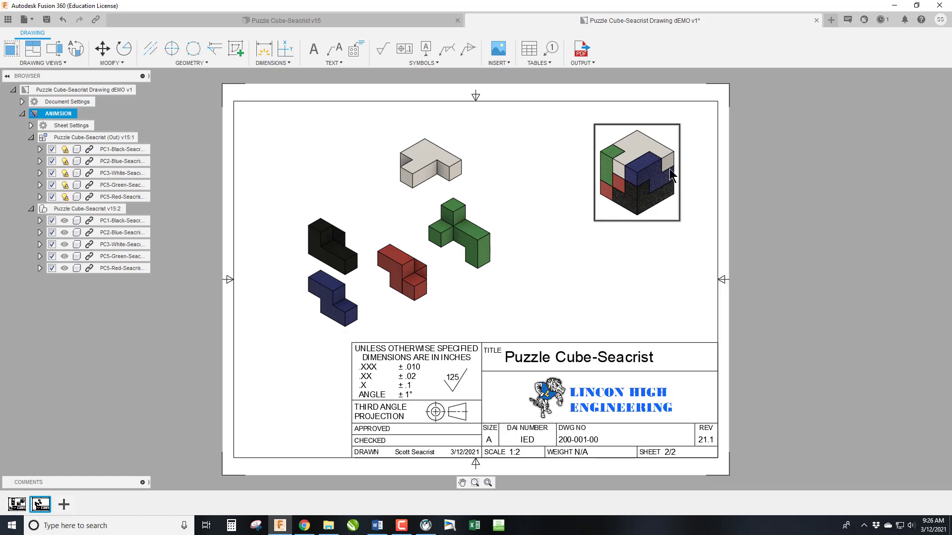
Set the drawing number in the ANIMSION sheet's title block to 200-001-01.
{"action": "double_click", "coordinate": [582, 439]}
{"action": "double_click", "coordinate": [594, 360]}
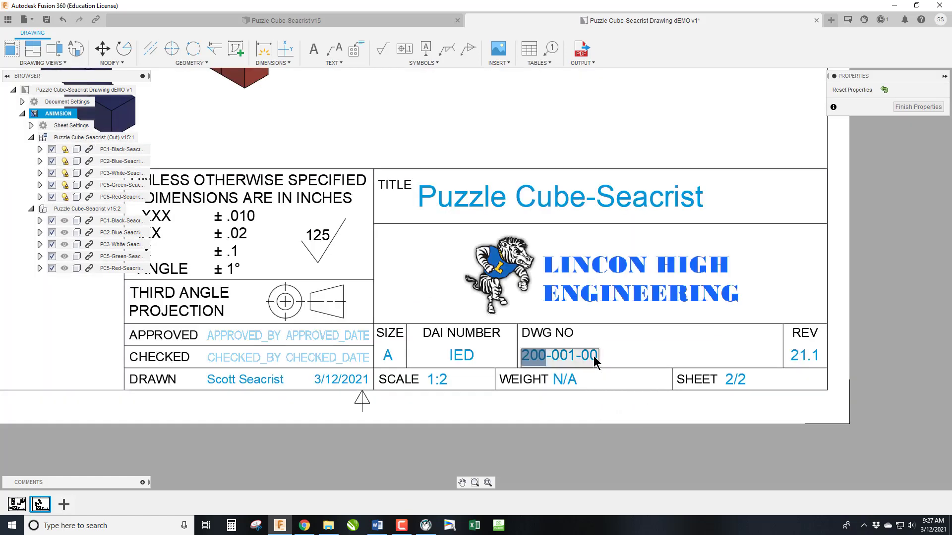
{"action": "left_click", "coordinate": [595, 355]}
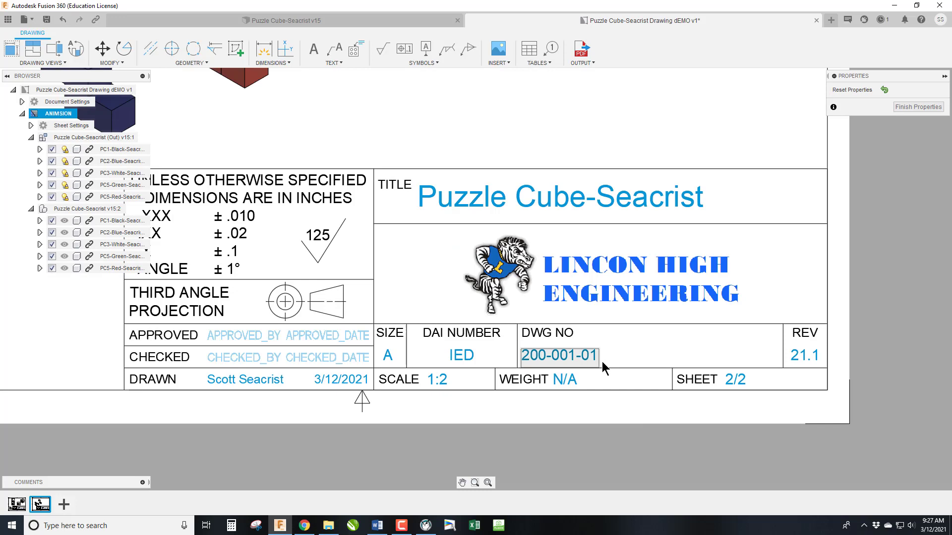
{"action": "left_click", "coordinate": [604, 370]}
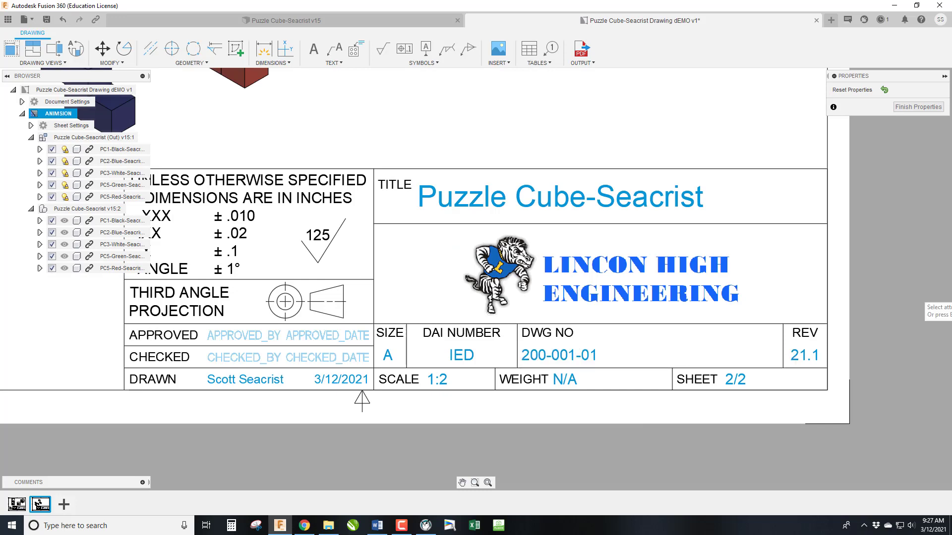
Finish the title block edit and insert a first-level parts list for the exploded view, placed against the title block's upper-right corner.
{"action": "left_click", "coordinate": [909, 107]}
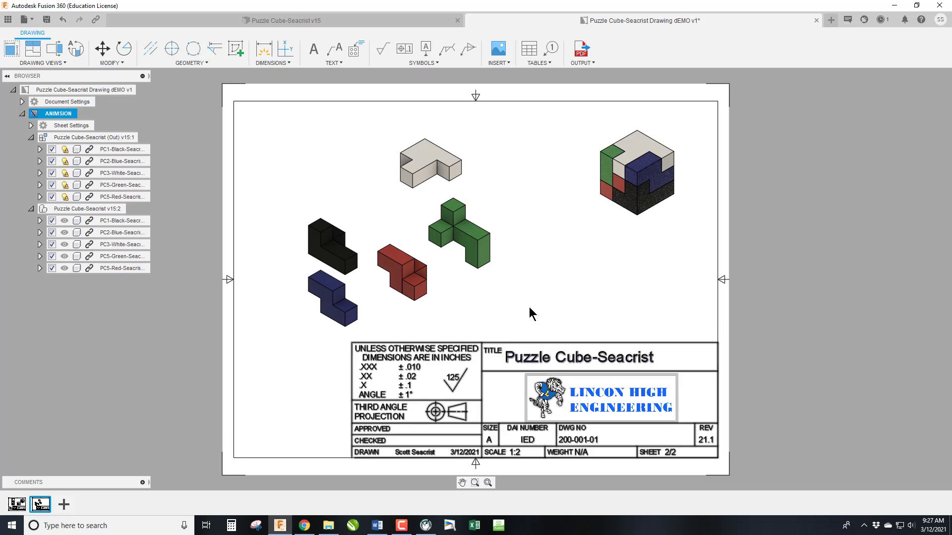
{"action": "left_click", "coordinate": [544, 65]}
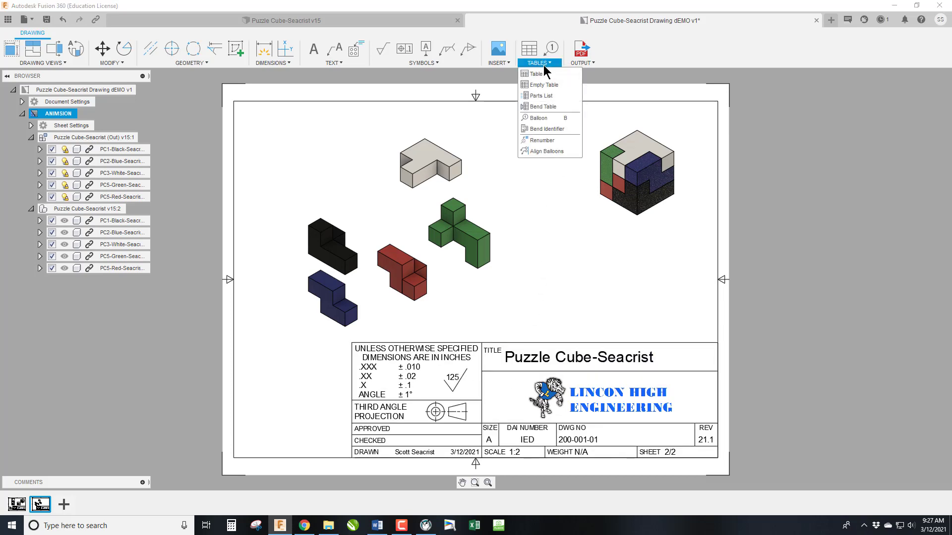
{"action": "left_click", "coordinate": [542, 96]}
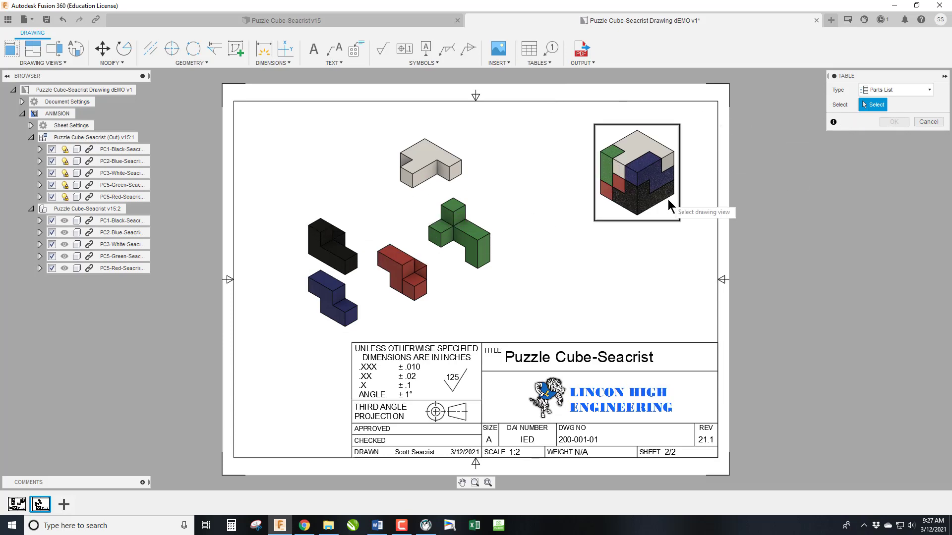
{"action": "left_click", "coordinate": [346, 203]}
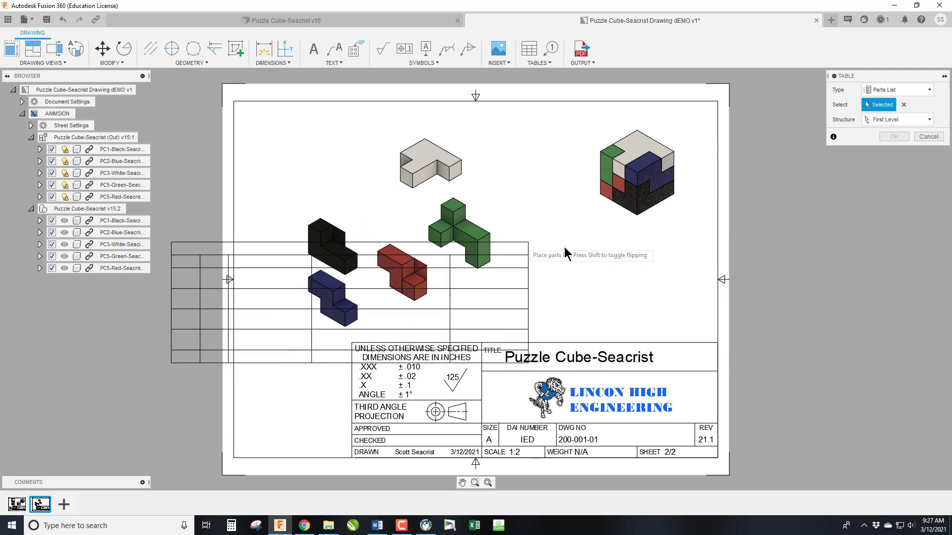
{"action": "left_click", "coordinate": [718, 342]}
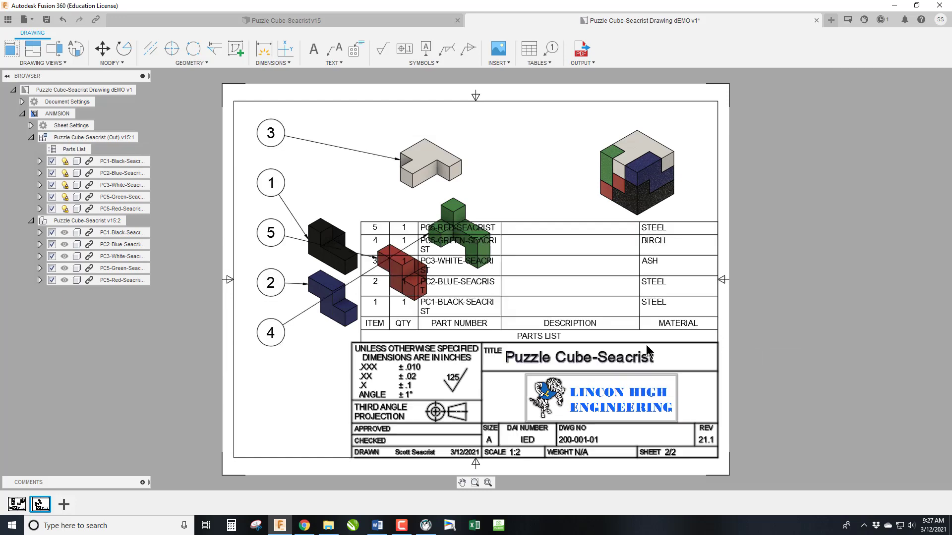
Remove the Description and Material columns from the parts list and set its table direction to Down.
{"action": "double_click", "coordinate": [473, 285]}
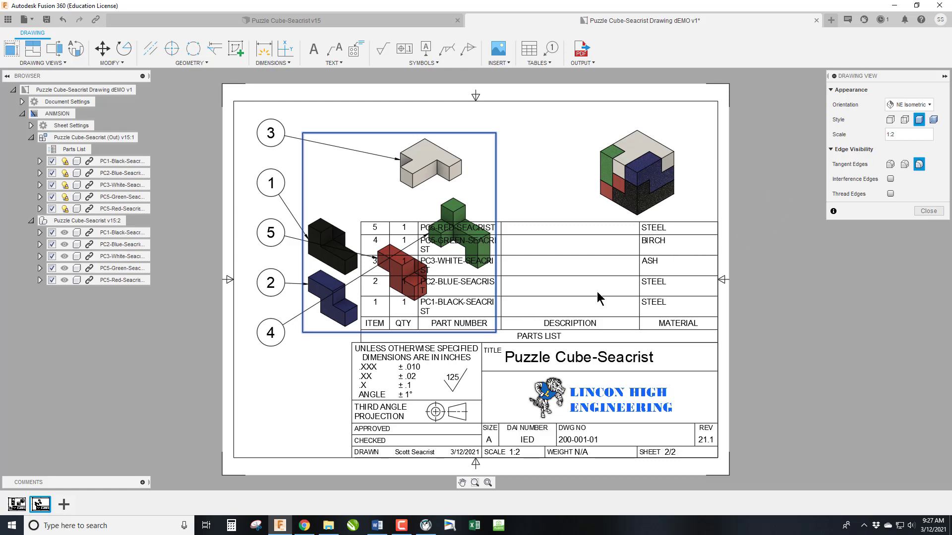
{"action": "key", "text": "Escape"}
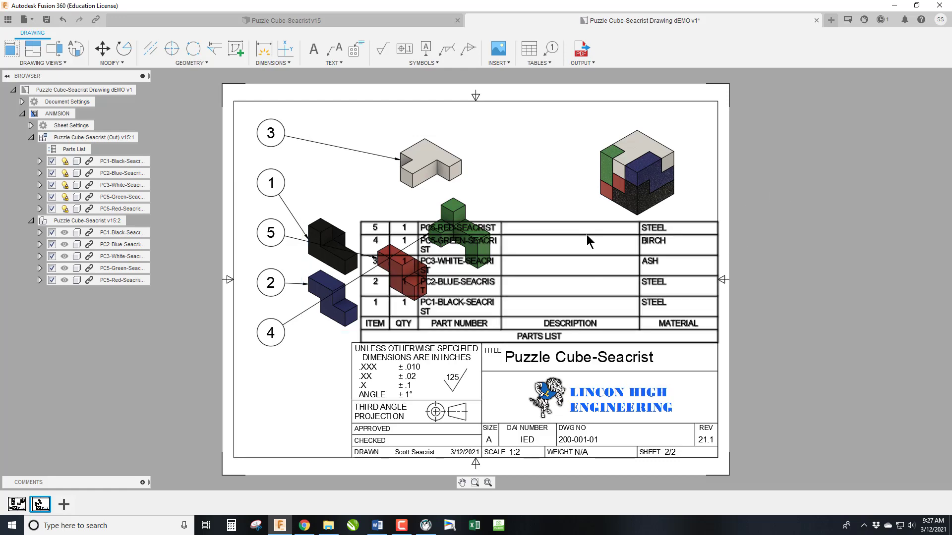
{"action": "double_click", "coordinate": [587, 234]}
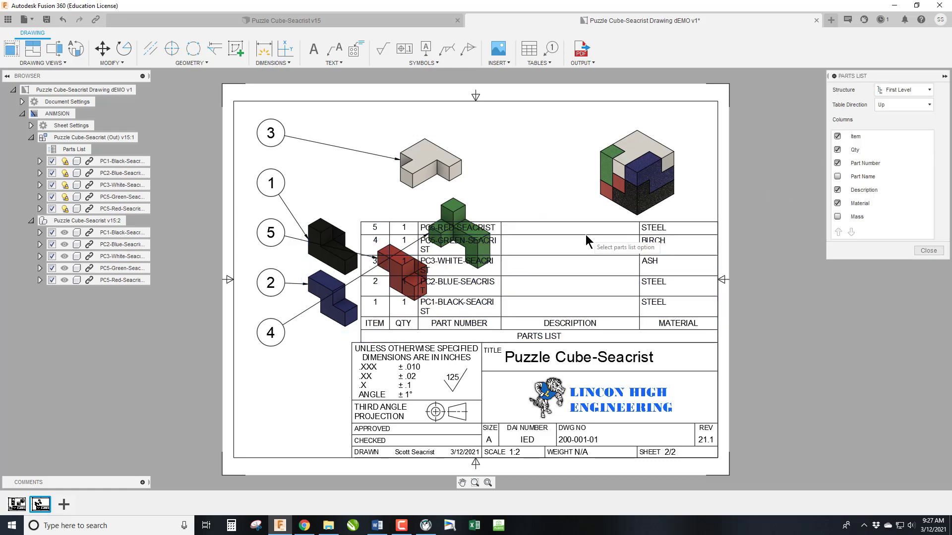
{"action": "left_click", "coordinate": [837, 192]}
{"action": "left_click", "coordinate": [837, 190]}
{"action": "left_click", "coordinate": [838, 203]}
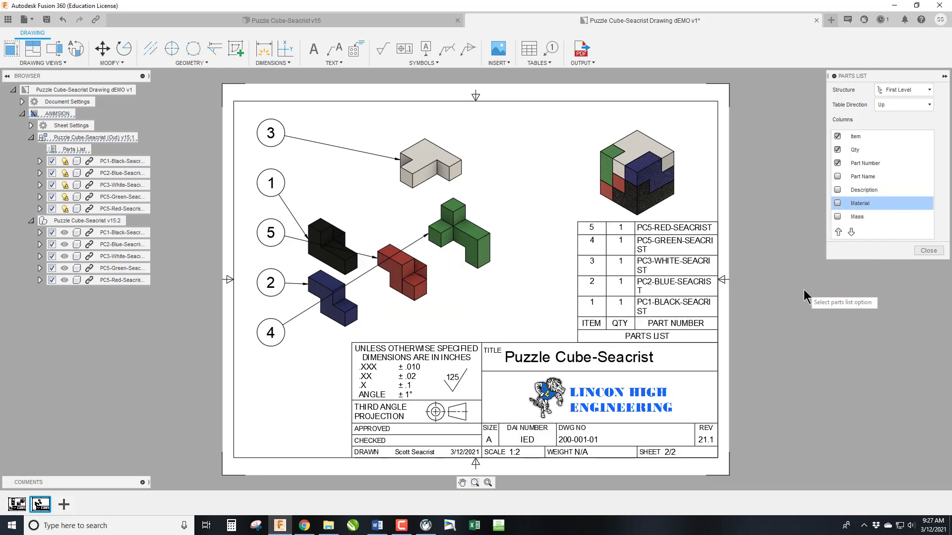
{"action": "left_click", "coordinate": [895, 106]}
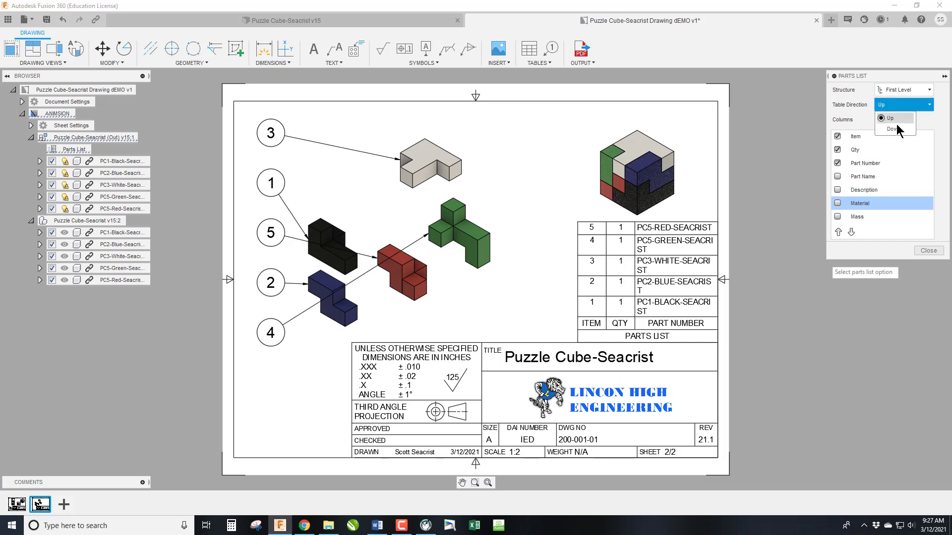
{"action": "left_click", "coordinate": [895, 130]}
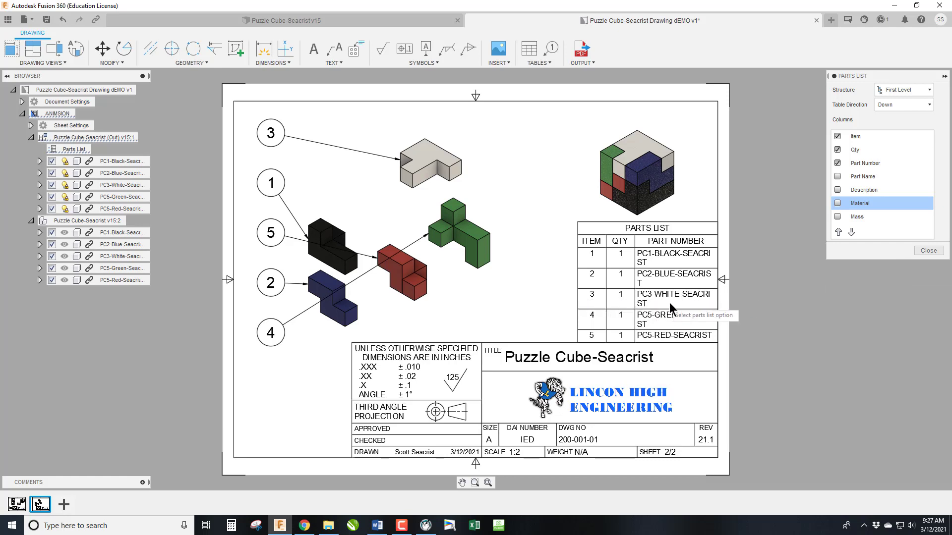
{"action": "left_click", "coordinate": [927, 251]}
Extend the parts list's left edge outward by about 0.97 and shift its column dividers so each part number fits on one line.
{"action": "left_click", "coordinate": [577, 233]}
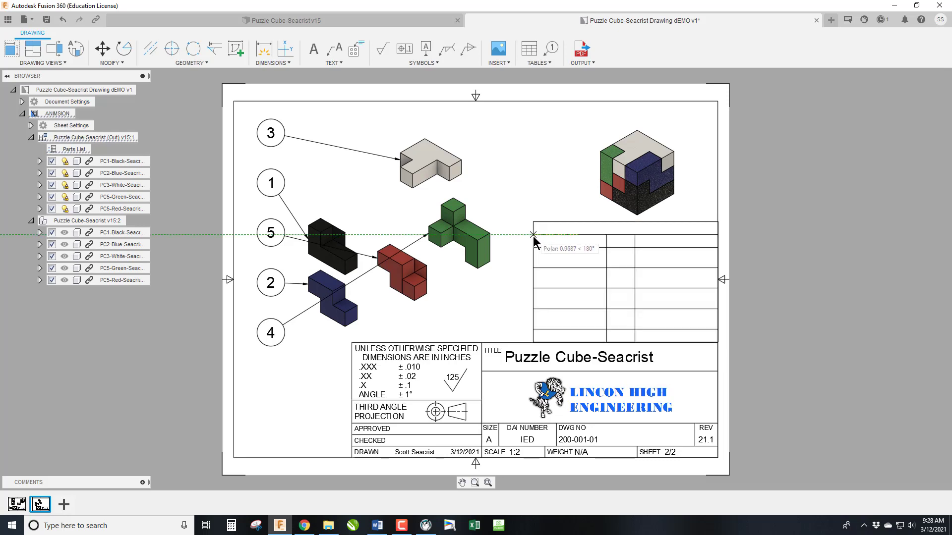
{"action": "left_click", "coordinate": [534, 236]}
{"action": "mouse_move", "coordinate": [607, 235]}
{"action": "left_mouse_down"}
{"action": "mouse_move", "coordinate": [578, 237]}
{"action": "mouse_move", "coordinate": [610, 236]}
{"action": "left_mouse_up"}
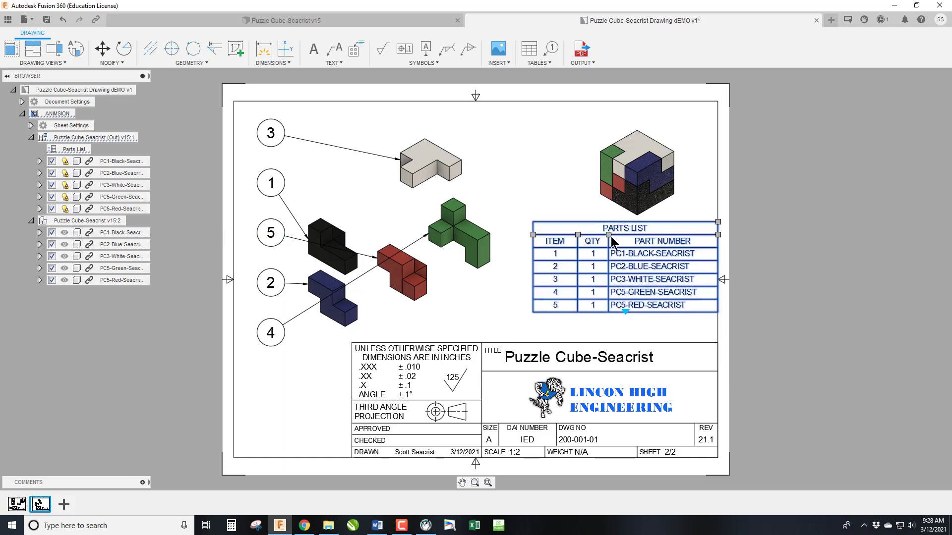
Move the parts list so its lower-right corner snaps exactly onto the upper-right corner of the title block.
{"action": "key", "text": "Delete"}
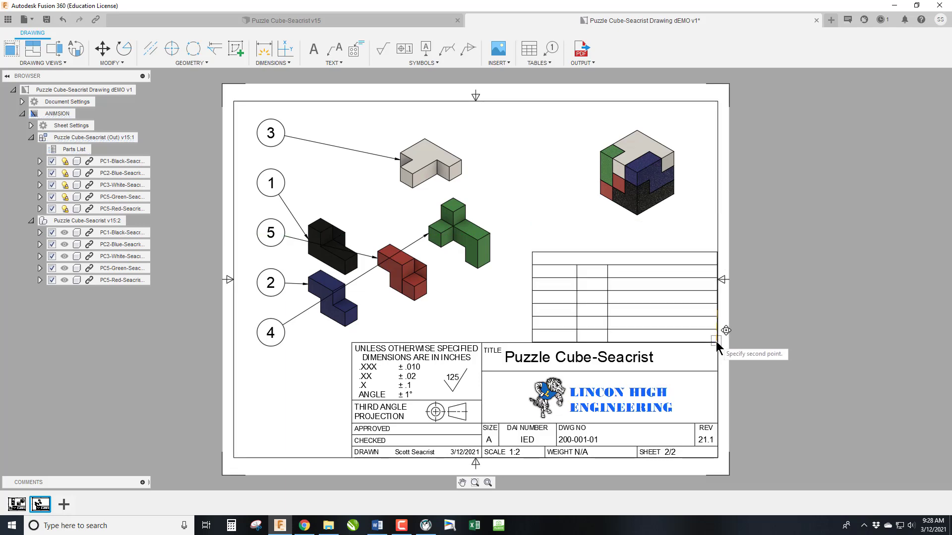
{"action": "left_click", "coordinate": [717, 342]}
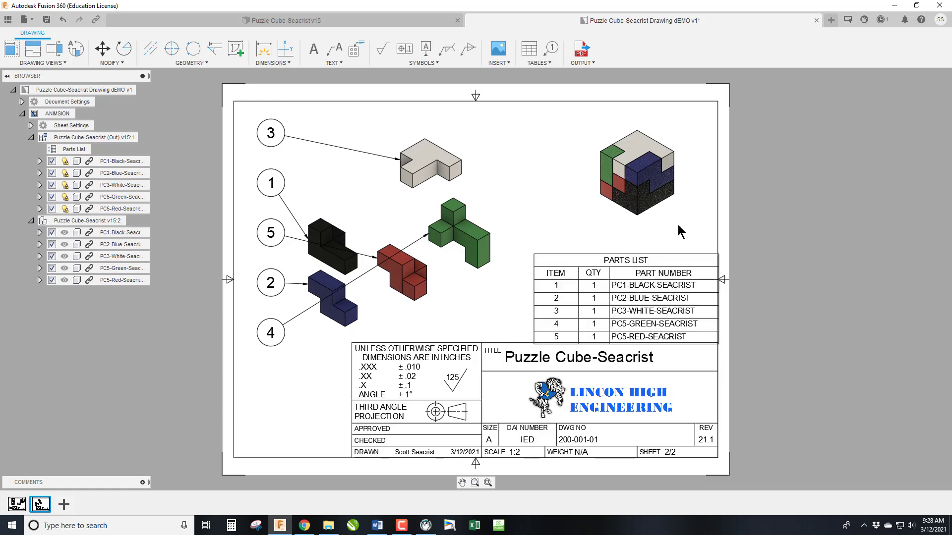
{"action": "scroll", "coordinate": [698, 345], "scroll_direction": "up", "scroll_amount": 6}
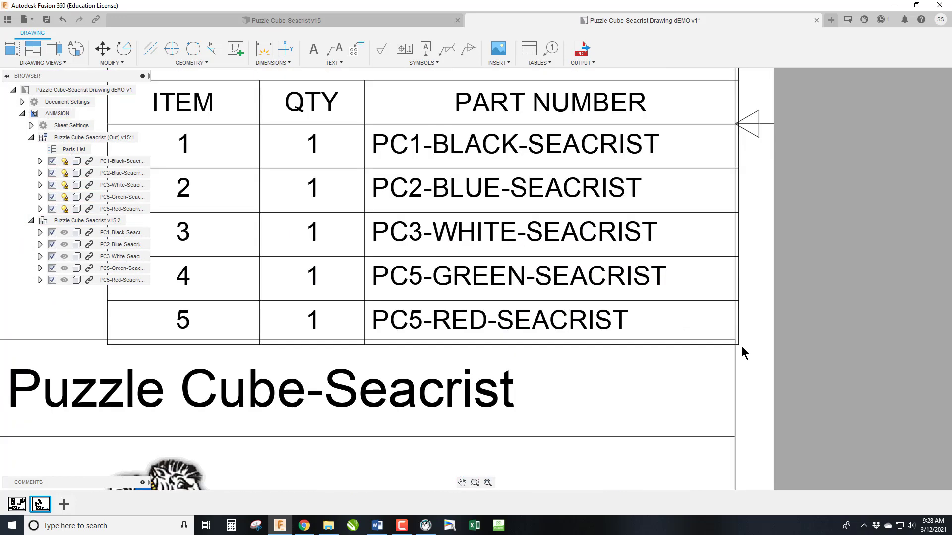
{"action": "left_click", "coordinate": [737, 342]}
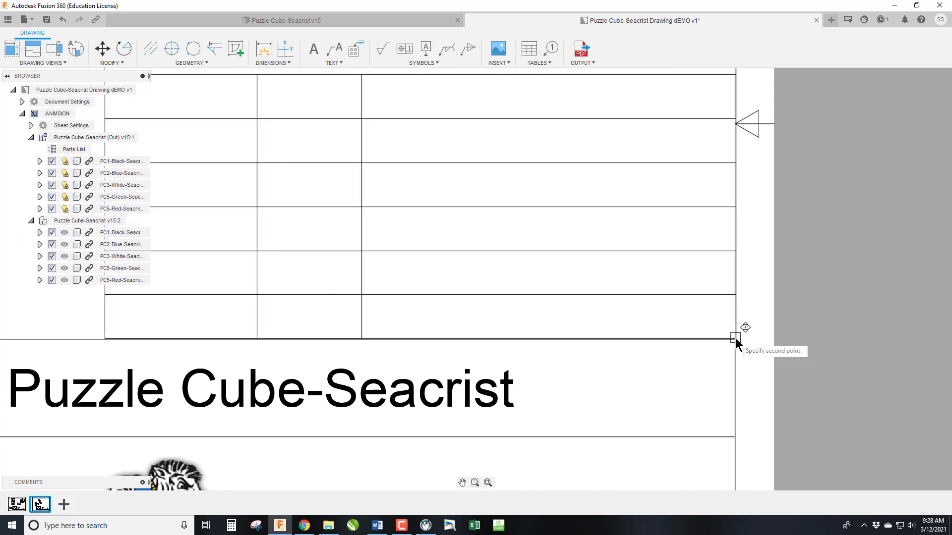
{"action": "left_click", "coordinate": [737, 342]}
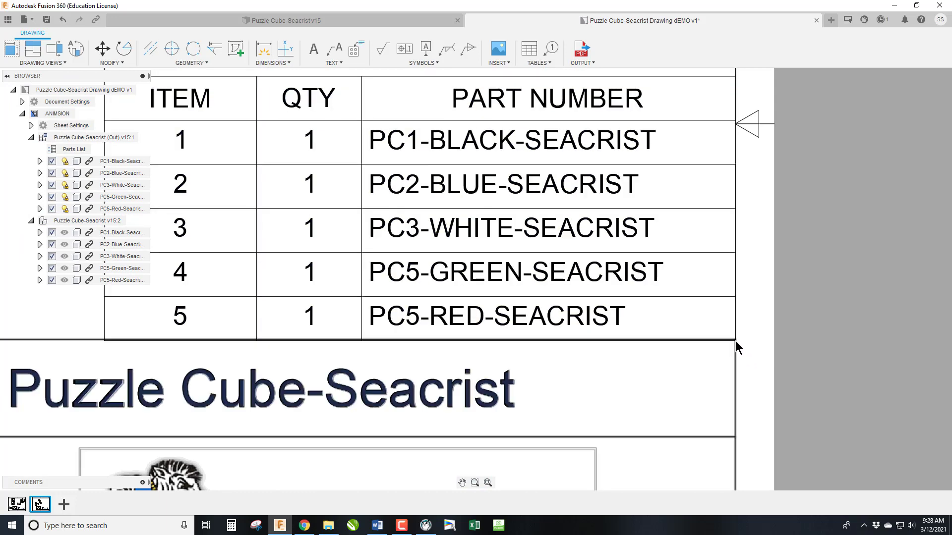
{"action": "scroll", "coordinate": [736, 340], "scroll_direction": "up", "scroll_amount": 3}
{"action": "scroll", "coordinate": [736, 353], "scroll_direction": "up", "scroll_amount": 5}
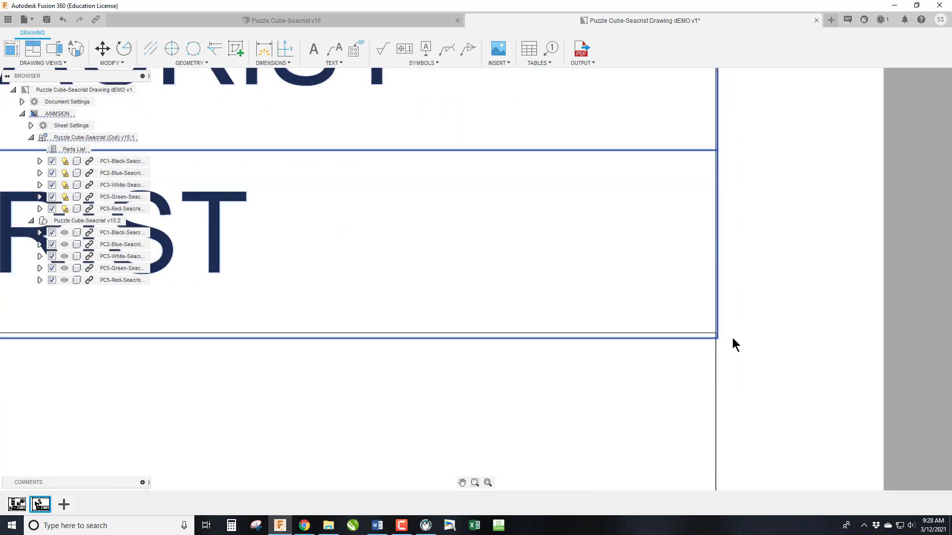
{"action": "left_click", "coordinate": [673, 341]}
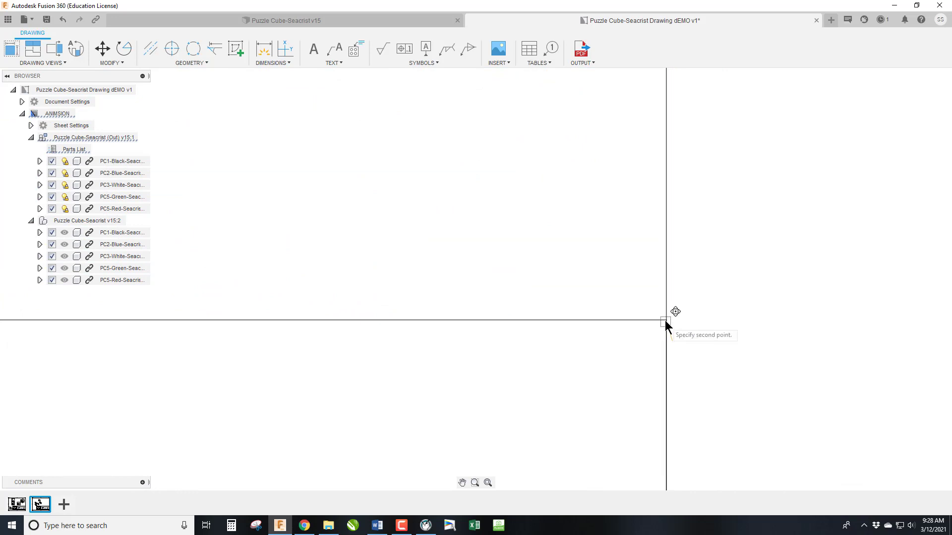
{"action": "left_click", "coordinate": [665, 319]}
{"action": "mouse_move", "coordinate": [665, 319]}
{"action": "middle_mouse_down"}
{"action": "mouse_move", "coordinate": [659, 343]}
{"action": "mouse_move", "coordinate": [695, 414]}
{"action": "mouse_move", "coordinate": [745, 412]}
{"action": "middle_mouse_up"}
{"action": "scroll", "coordinate": [745, 411], "scroll_direction": "down", "scroll_amount": 8}
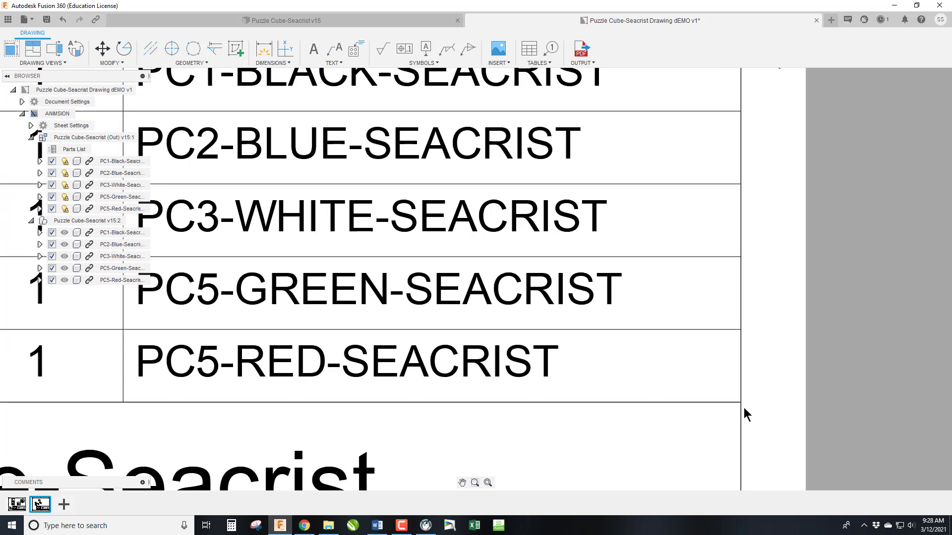
{"action": "scroll", "coordinate": [744, 408], "scroll_direction": "down", "scroll_amount": 2}
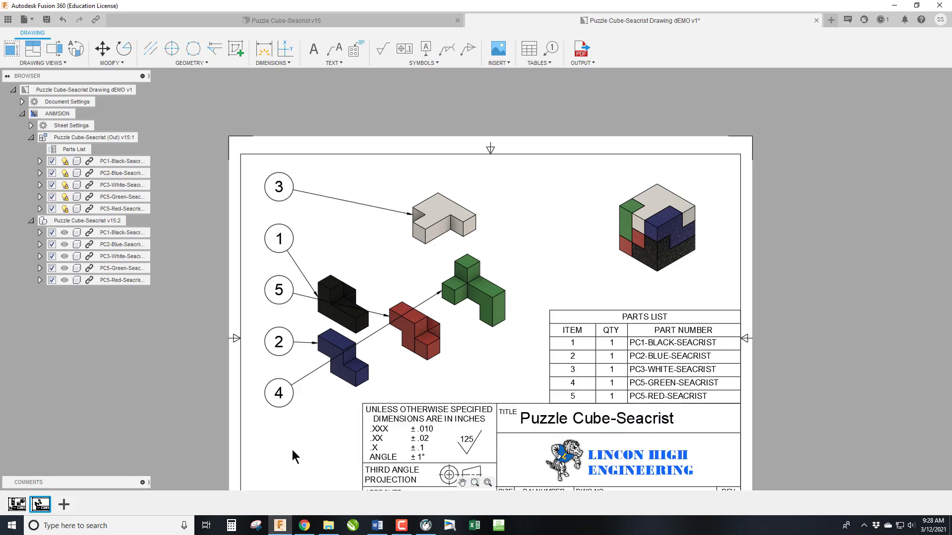
Move balloon 4 to the upper right of the green piece and reattach its leader to that piece's right upper corner.
{"action": "left_click", "coordinate": [278, 395]}
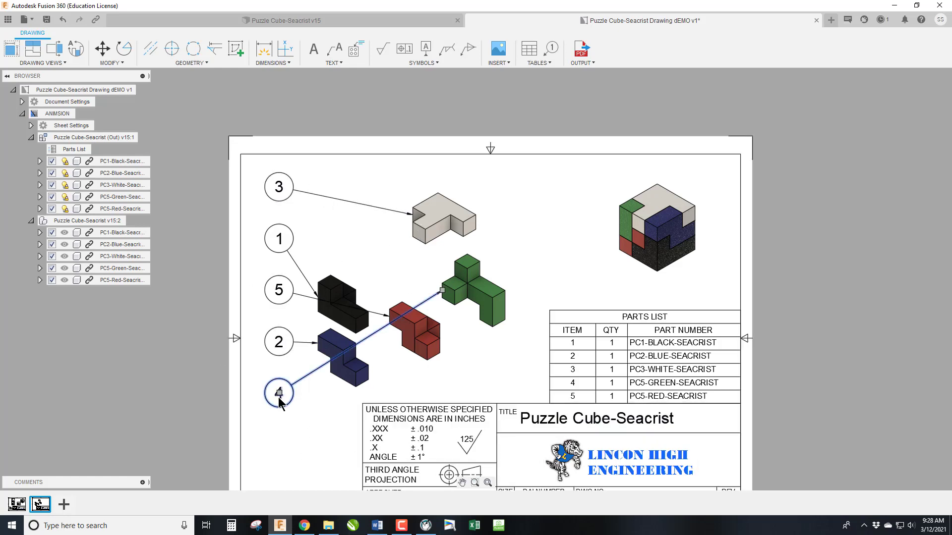
{"action": "left_click", "coordinate": [279, 393]}
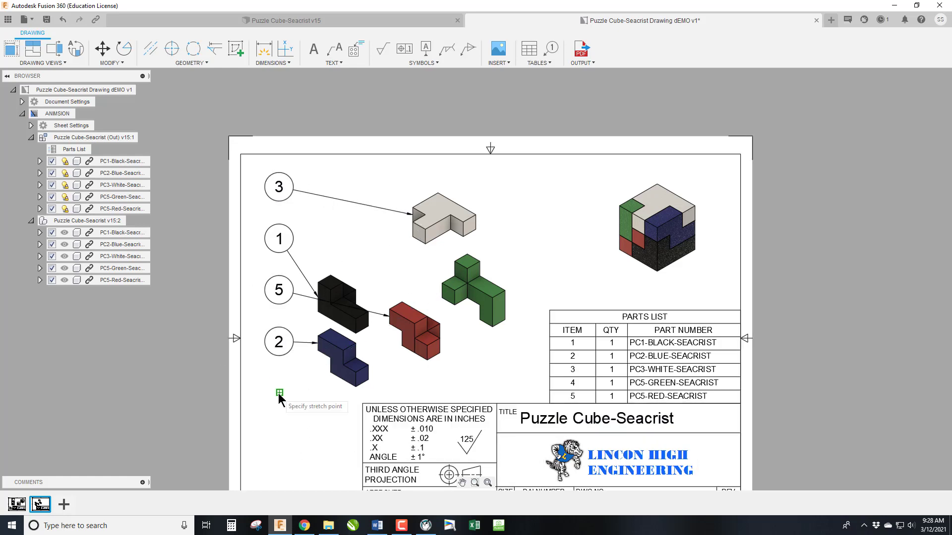
{"action": "left_click", "coordinate": [556, 219]}
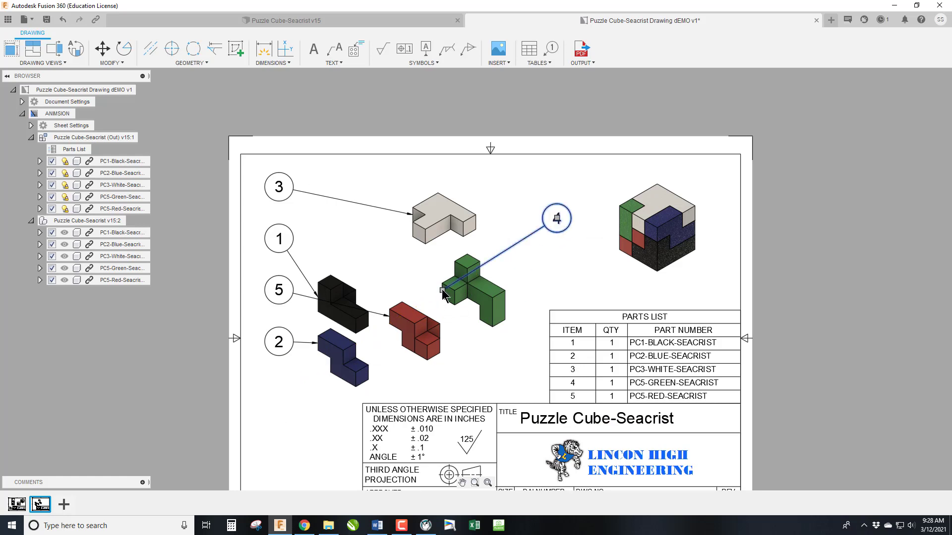
{"action": "left_click", "coordinate": [485, 280]}
{"action": "left_click", "coordinate": [493, 283]}
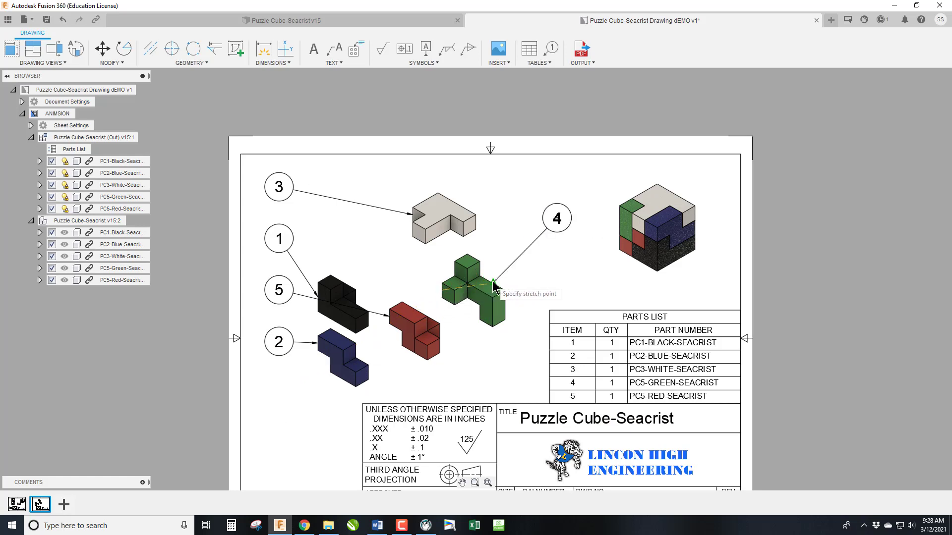
{"action": "left_click", "coordinate": [556, 218]}
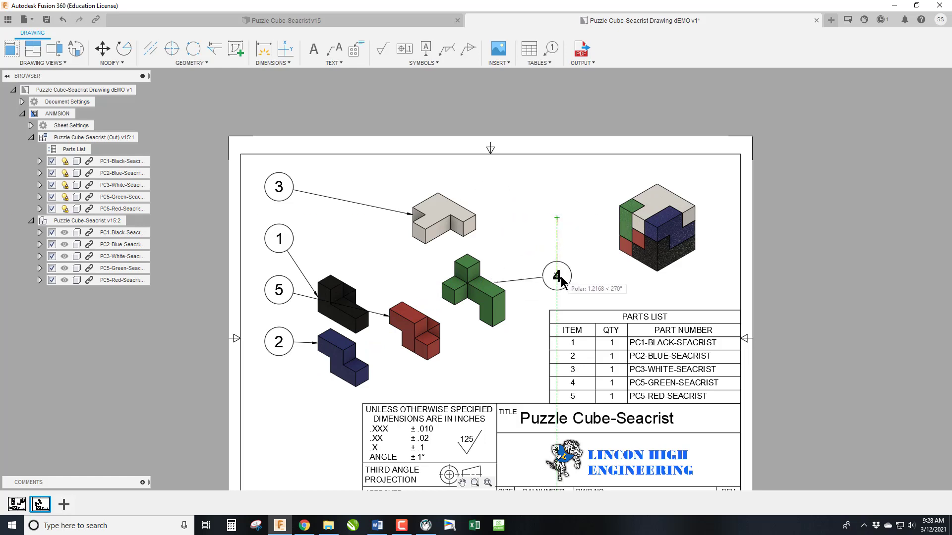
{"action": "left_click", "coordinate": [556, 228]}
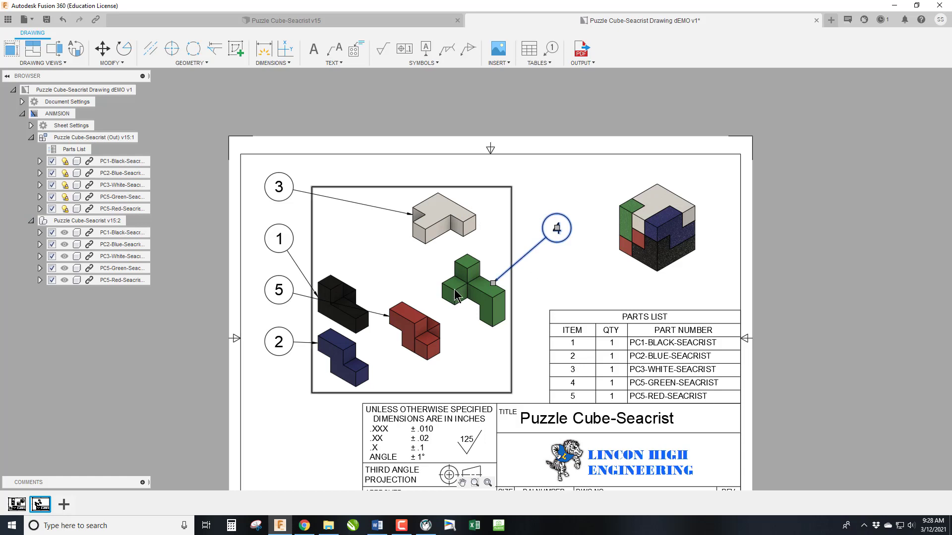
Move balloon 3 closer to the white piece, and place balloon 5 below right of the red piece with its leader on the lower corner.
{"action": "left_click", "coordinate": [285, 190]}
{"action": "left_click_drag", "start_coordinate": [280, 190], "coordinate": [368, 201]}
{"action": "left_click", "coordinate": [282, 297]}
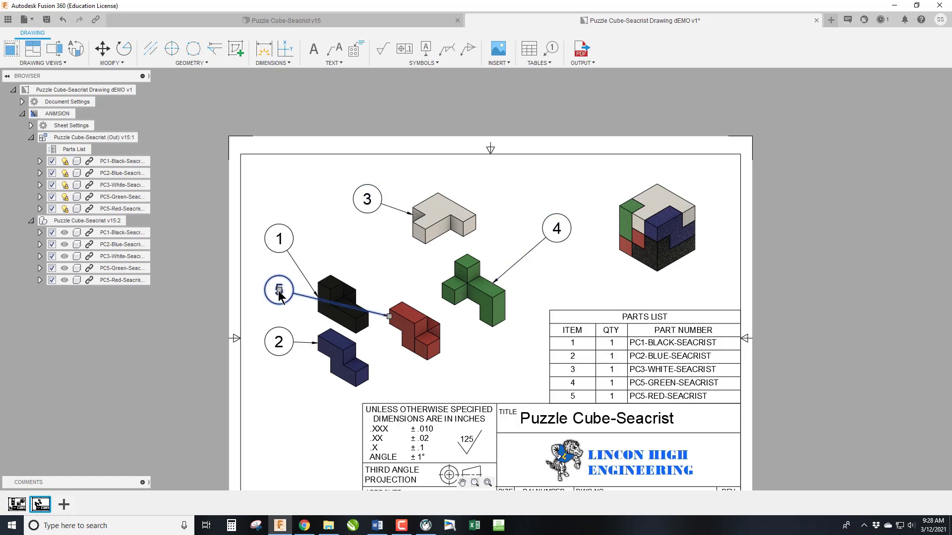
{"action": "left_click", "coordinate": [279, 290]}
{"action": "left_click", "coordinate": [508, 381]}
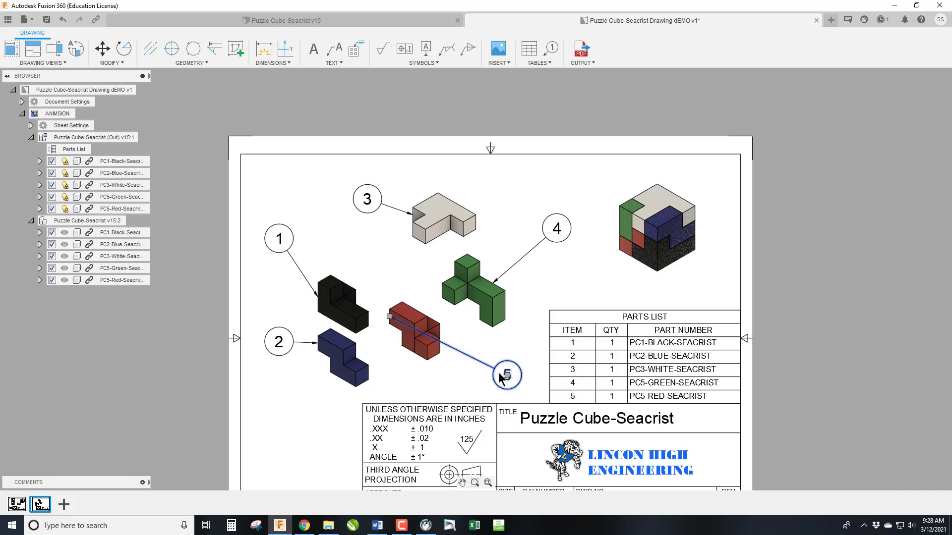
{"action": "left_click", "coordinate": [507, 375]}
{"action": "left_click", "coordinate": [437, 355]}
{"action": "left_click", "coordinate": [453, 360]}
Reattach balloon 1's leader to the upper-left corner of the black piece.
{"action": "left_click", "coordinate": [285, 245]}
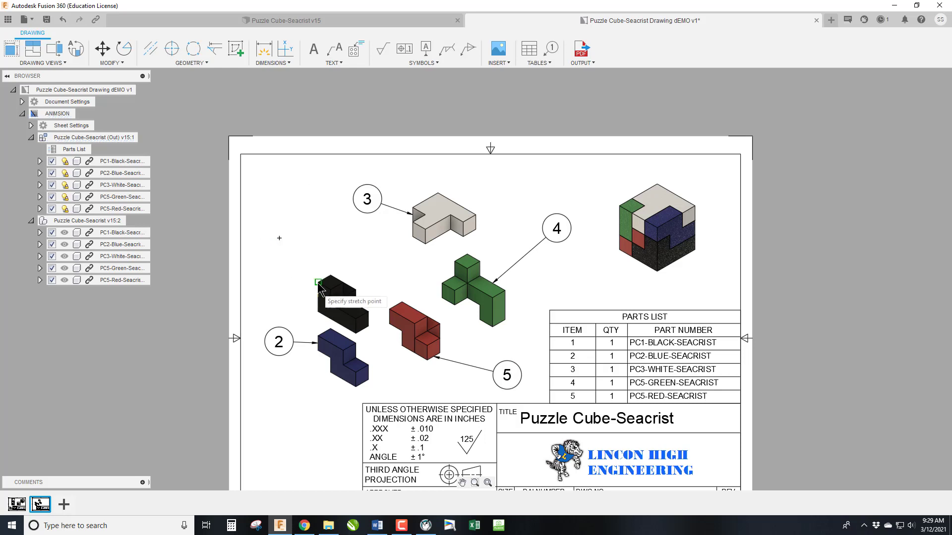
{"action": "left_click_drag", "start_coordinate": [318, 297], "coordinate": [325, 279]}
{"action": "left_click", "coordinate": [348, 263]}
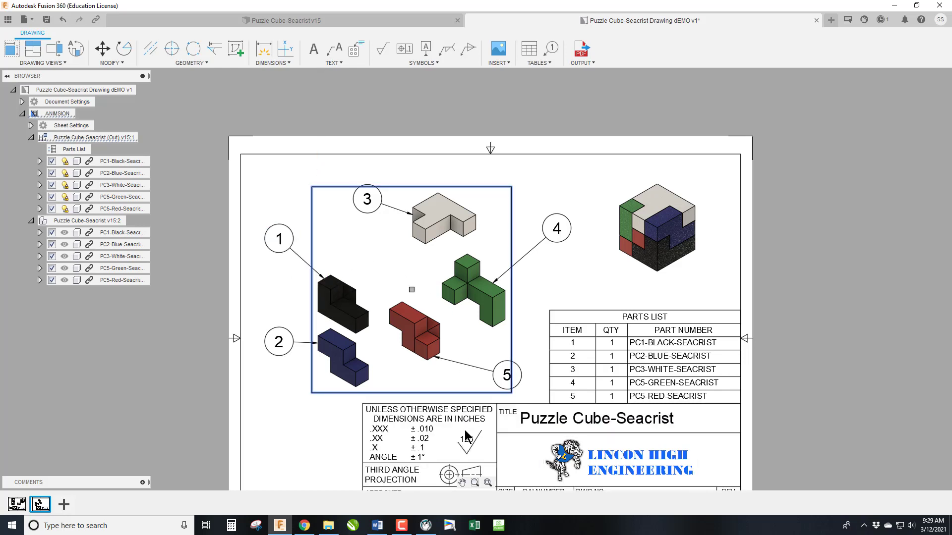
{"action": "left_click", "coordinate": [583, 276]}
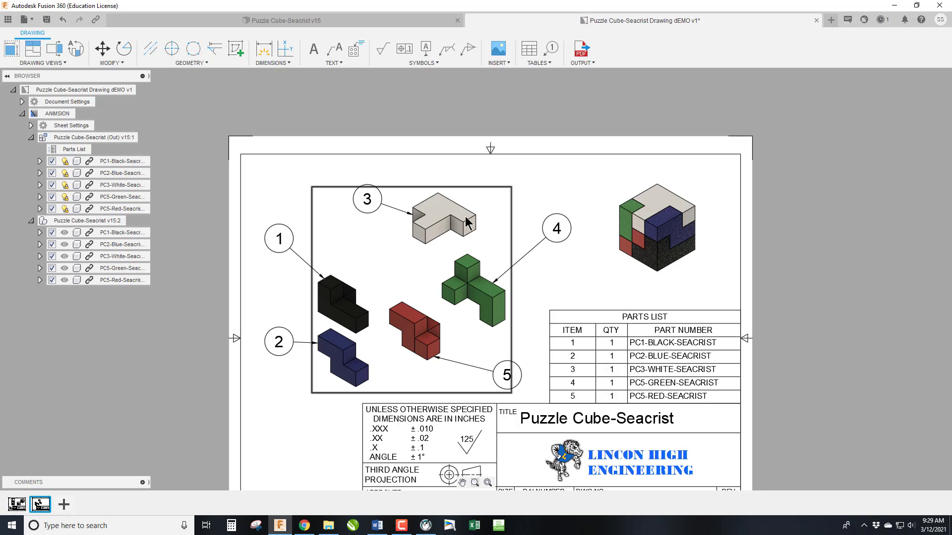
Save the drawing with the version description "User Saved".
{"action": "scroll", "coordinate": [468, 224], "scroll_direction": "down", "scroll_amount": 2}
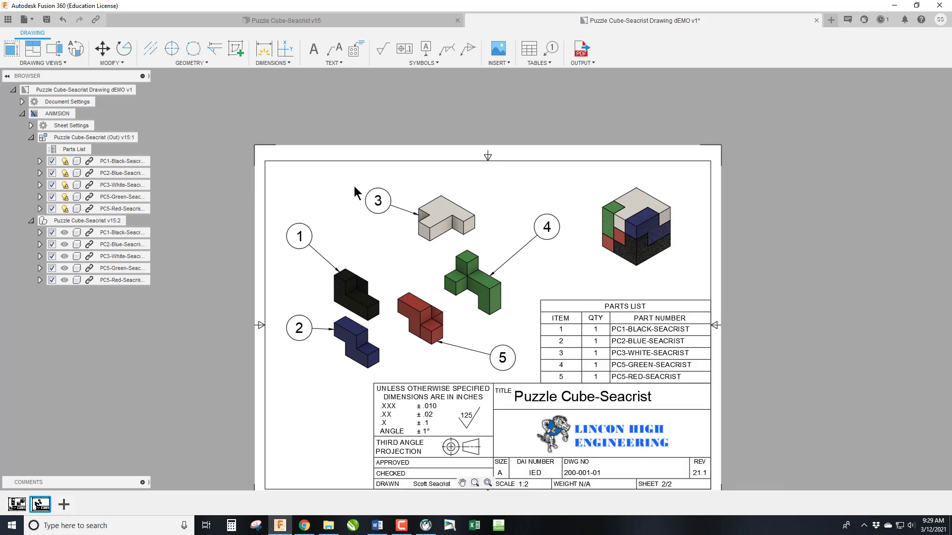
{"action": "left_click", "coordinate": [45, 21]}
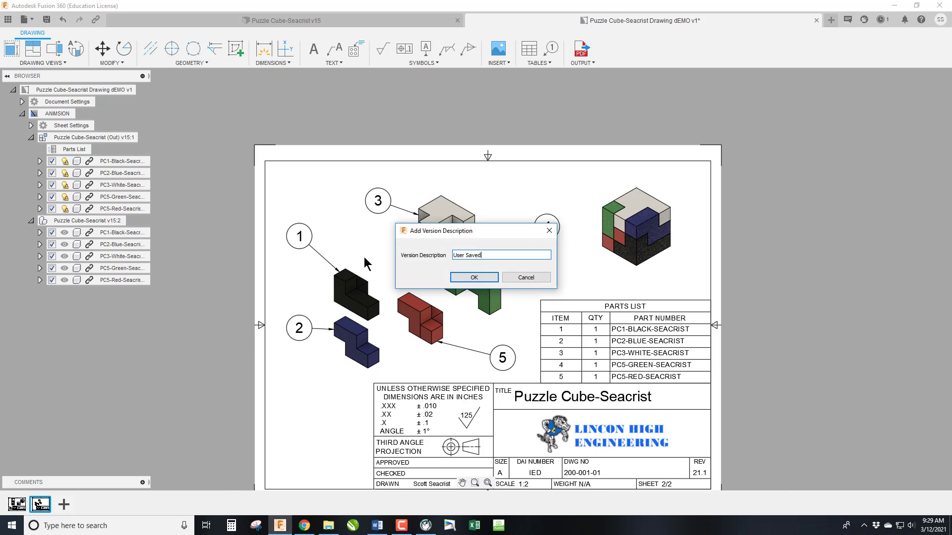
{"action": "left_click", "coordinate": [465, 277]}
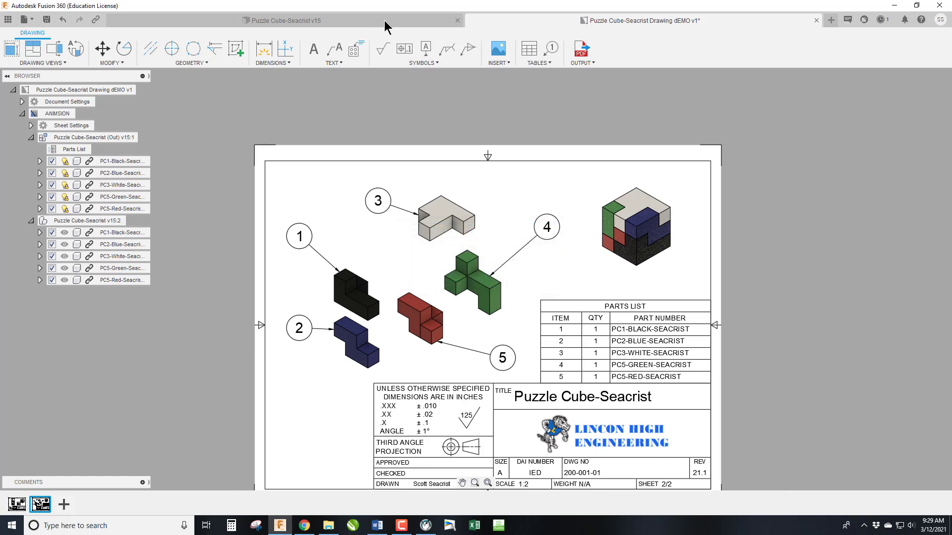
Switch to the cube design and start a drawing of only the PC1 black component, with the existing puzzle cube demo drawing as destination.
{"action": "left_click", "coordinate": [399, 18]}
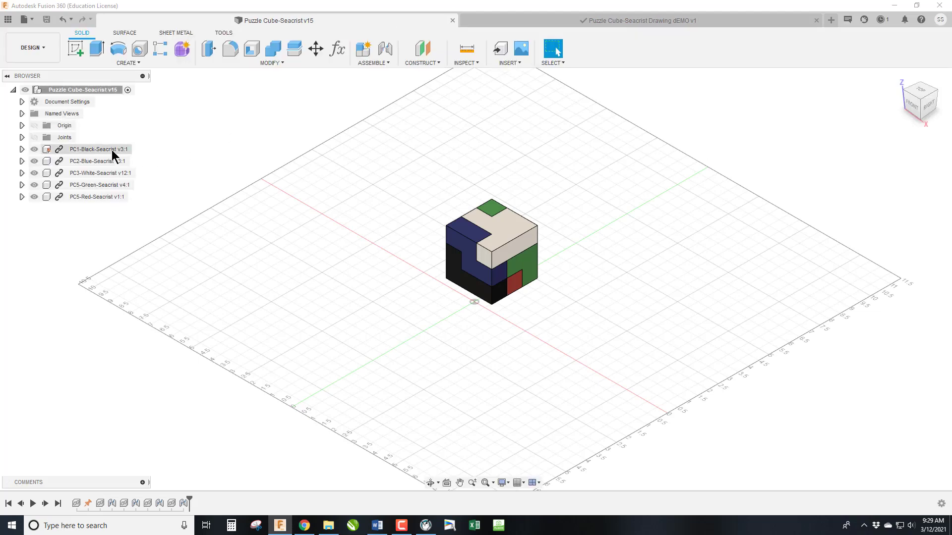
{"action": "right_click", "coordinate": [102, 149]}
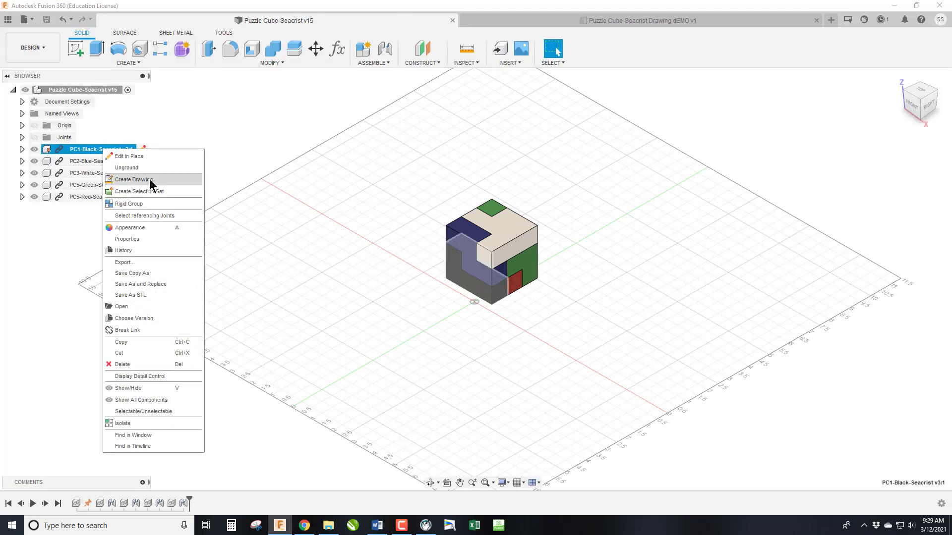
{"action": "left_click", "coordinate": [141, 180]}
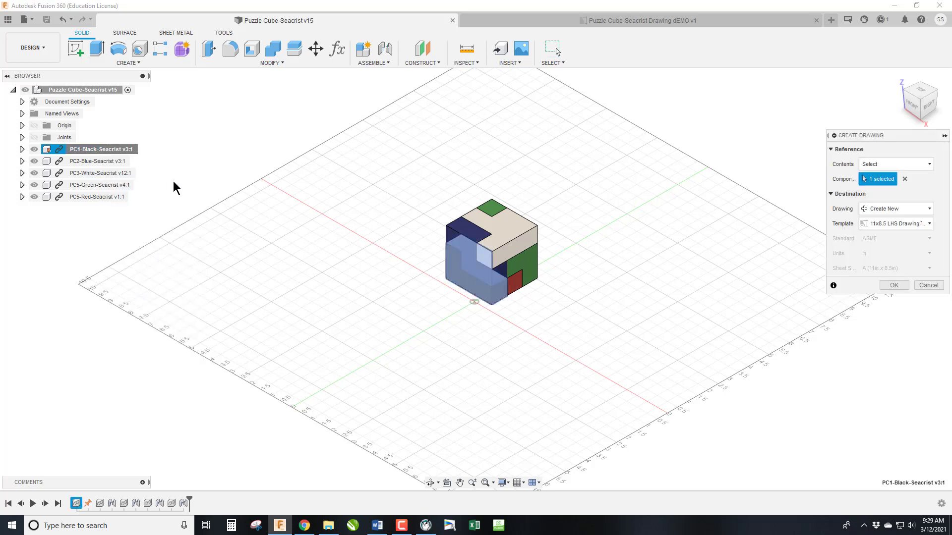
{"action": "left_click", "coordinate": [879, 209]}
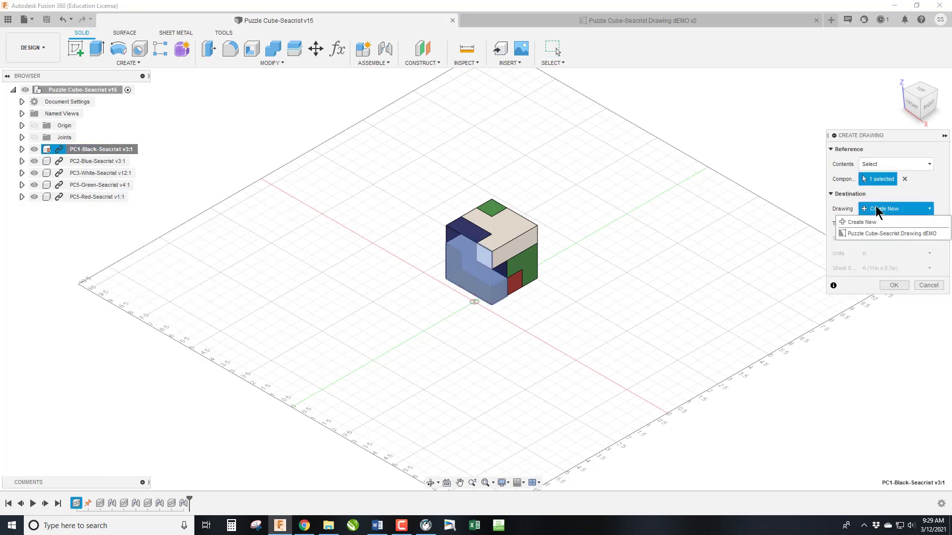
{"action": "left_click", "coordinate": [894, 233]}
{"action": "left_click", "coordinate": [892, 287]}
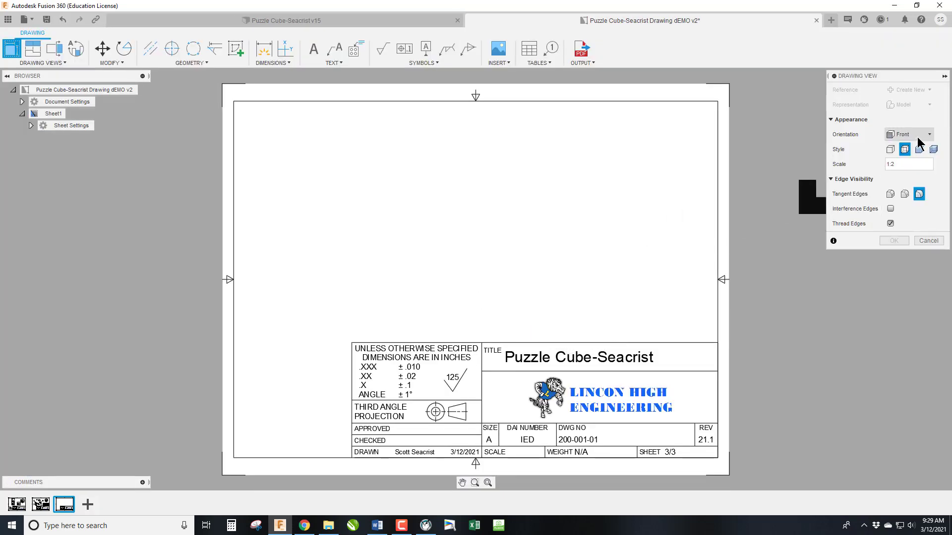
Place the black piece's base view at 3:4 scale on the new sheet's left half, above the title block.
{"action": "left_click", "coordinate": [899, 165]}
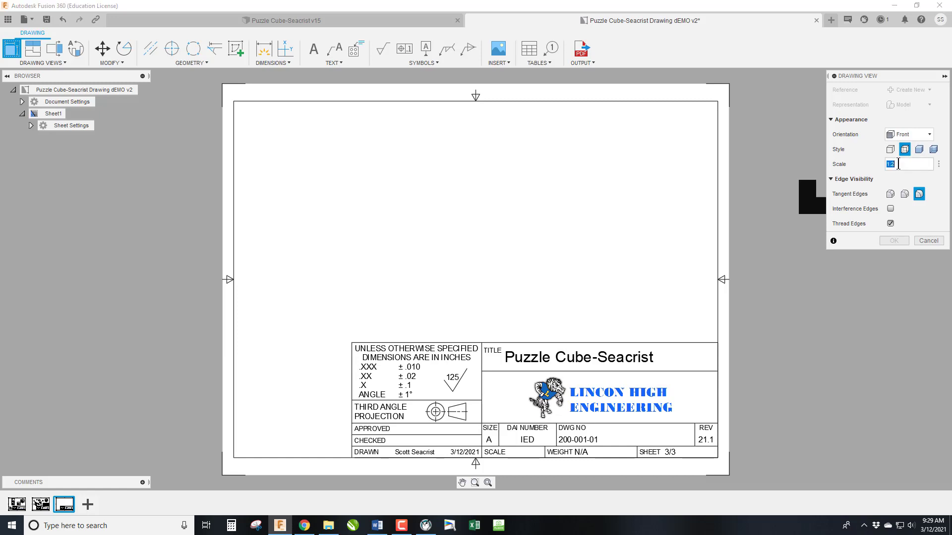
{"action": "type", "text": "3"}
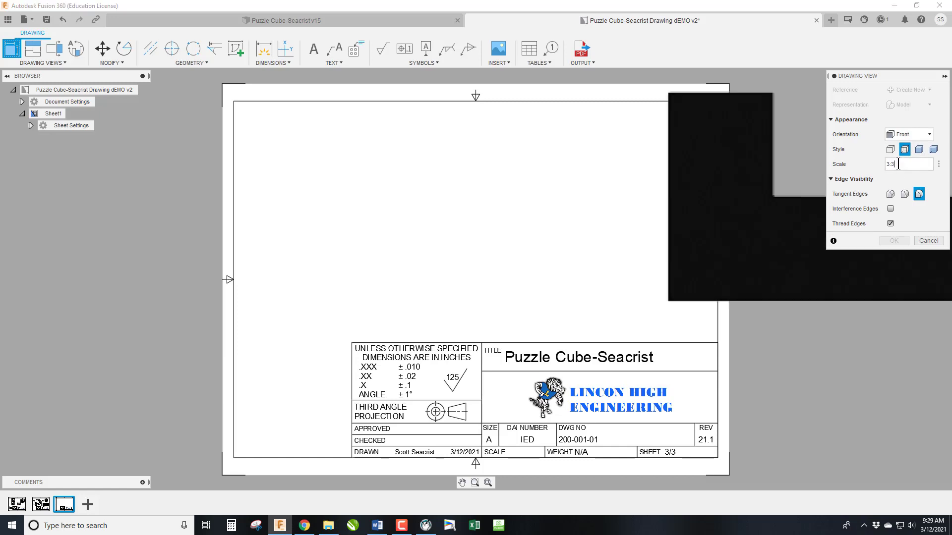
{"action": "type", "text": ":4"}
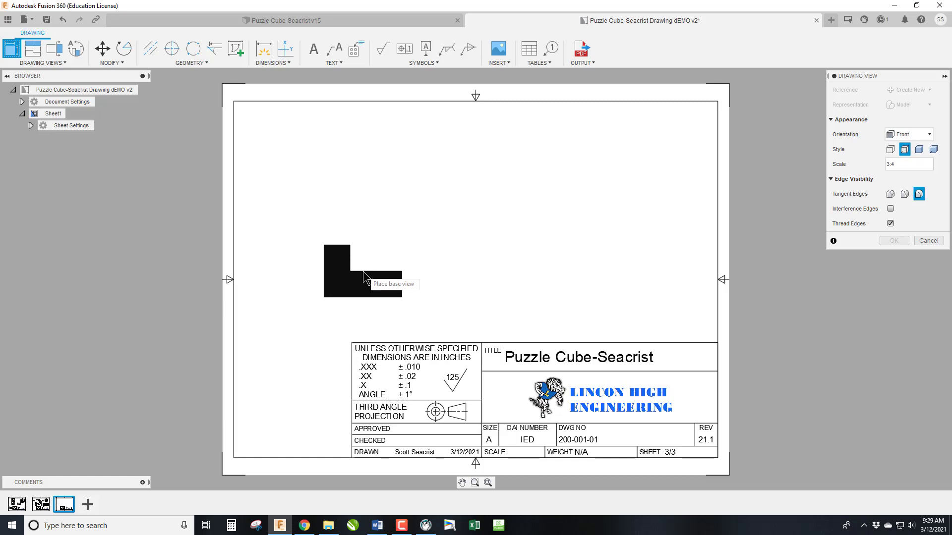
{"action": "left_click", "coordinate": [363, 270]}
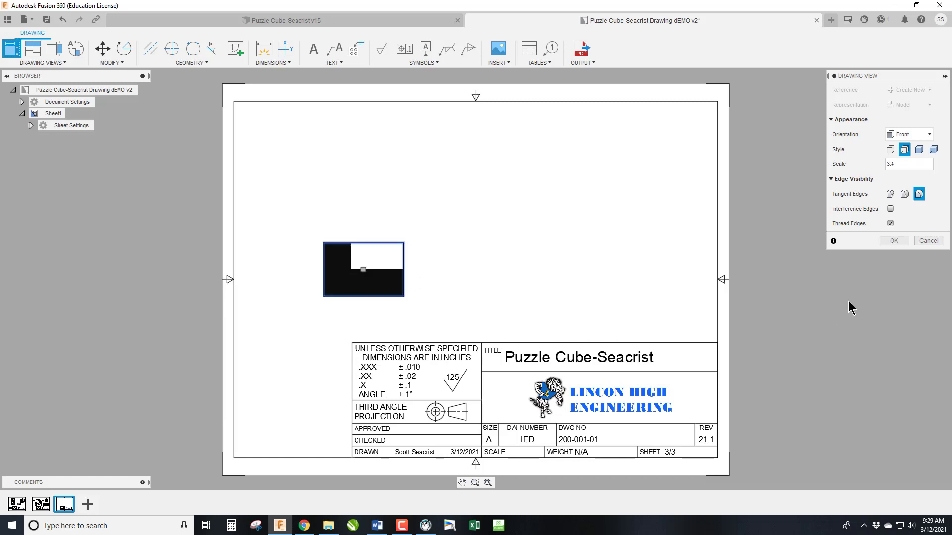
{"action": "left_click", "coordinate": [894, 242]}
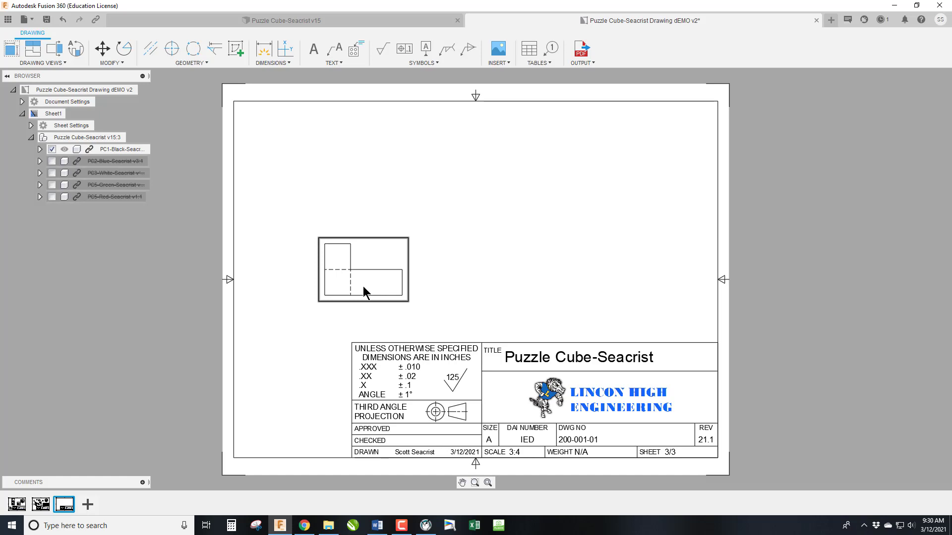
Change the black piece's base view orientation to the TOP named view.
{"action": "left_click", "coordinate": [367, 257]}
{"action": "double_click", "coordinate": [367, 257]}
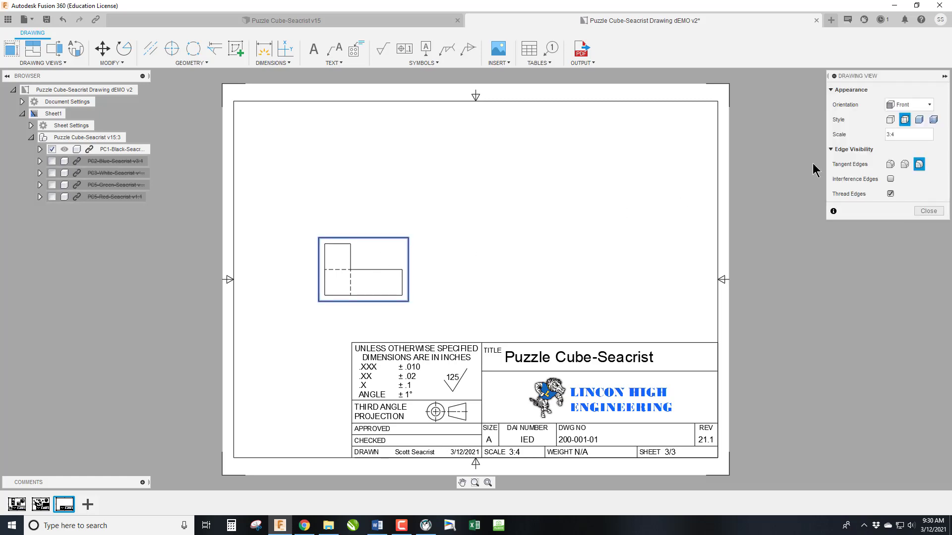
{"action": "left_click", "coordinate": [909, 104]}
{"action": "left_click", "coordinate": [915, 117]}
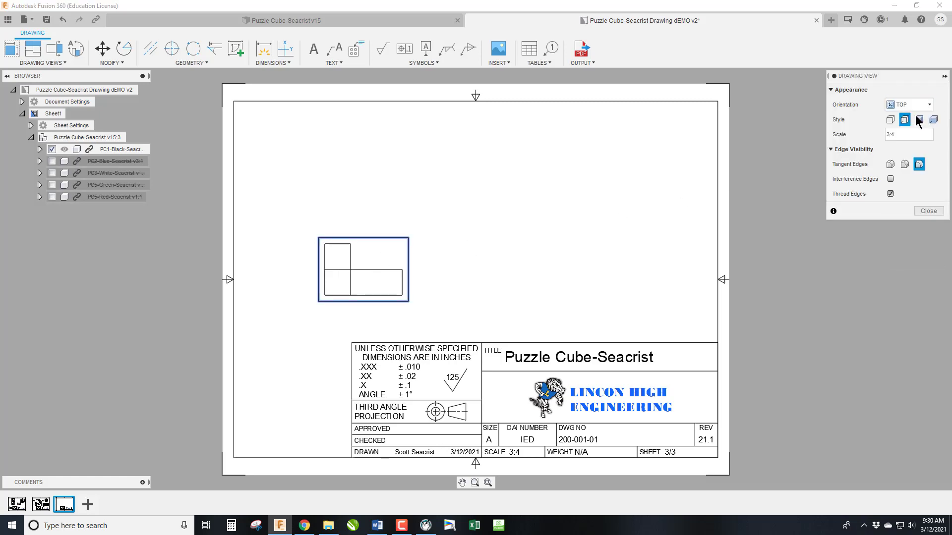
{"action": "left_click", "coordinate": [929, 210]}
Project a view above the base view, one to its right, and an isometric view in the sheet's upper right.
{"action": "left_click", "coordinate": [42, 47]}
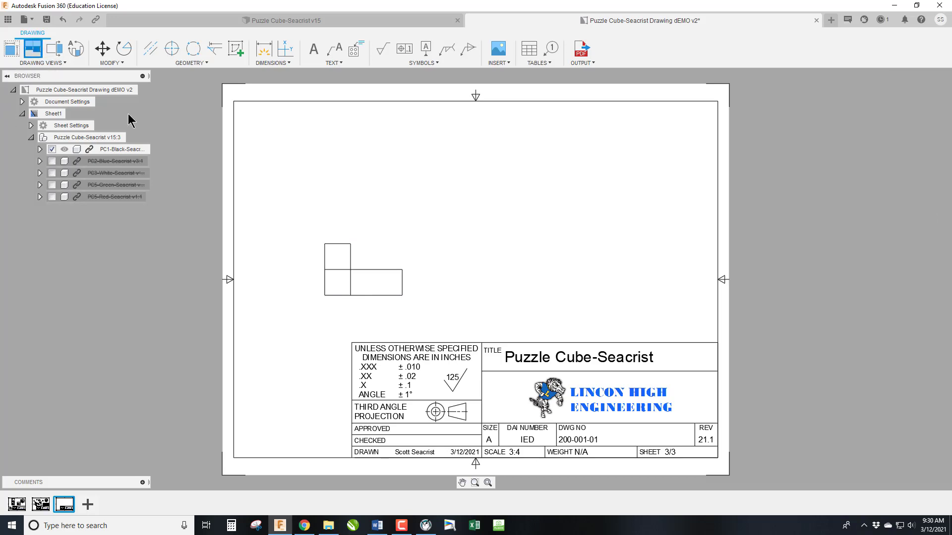
{"action": "left_click", "coordinate": [372, 279]}
{"action": "left_click", "coordinate": [368, 172]}
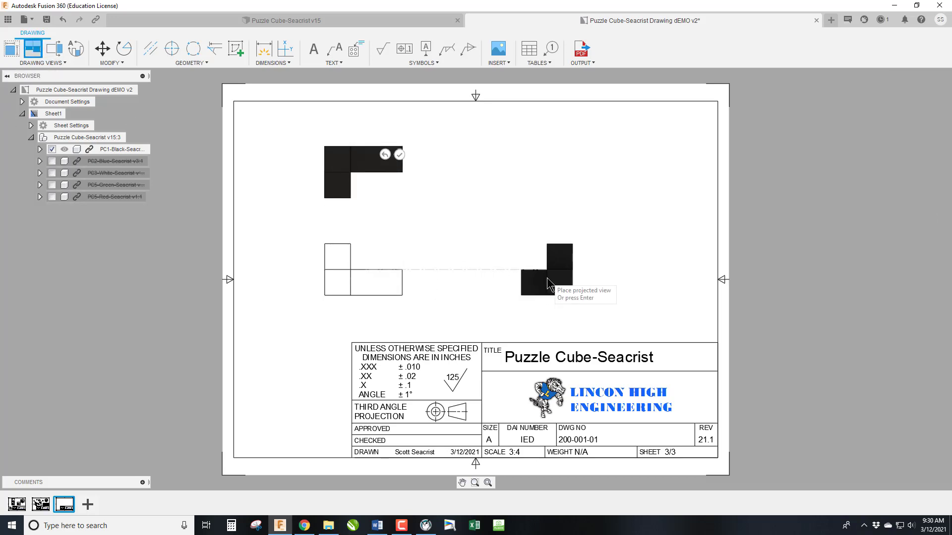
{"action": "left_click", "coordinate": [550, 269]}
{"action": "left_click", "coordinate": [629, 184]}
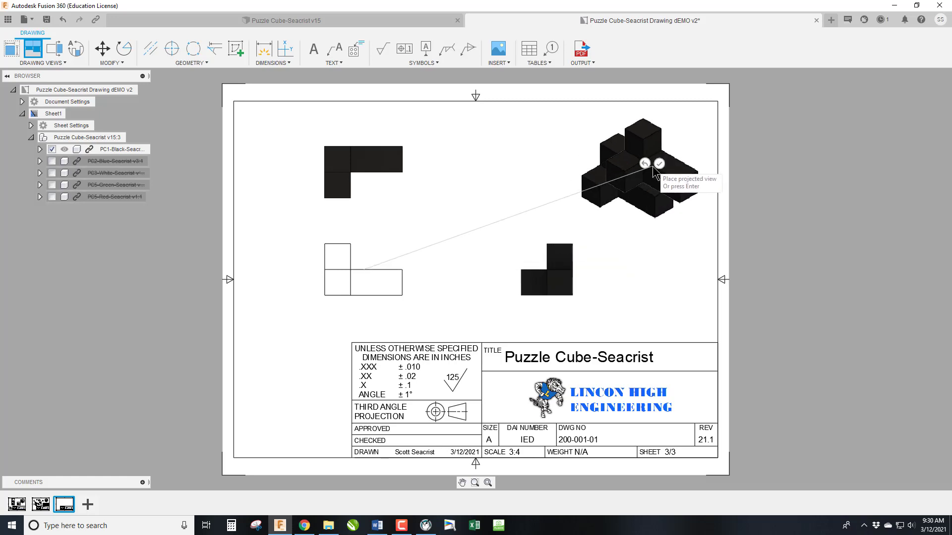
{"action": "key", "text": "Return"}
Set the isometric view of the black piece to the Shaded style.
{"action": "double_click", "coordinate": [623, 208]}
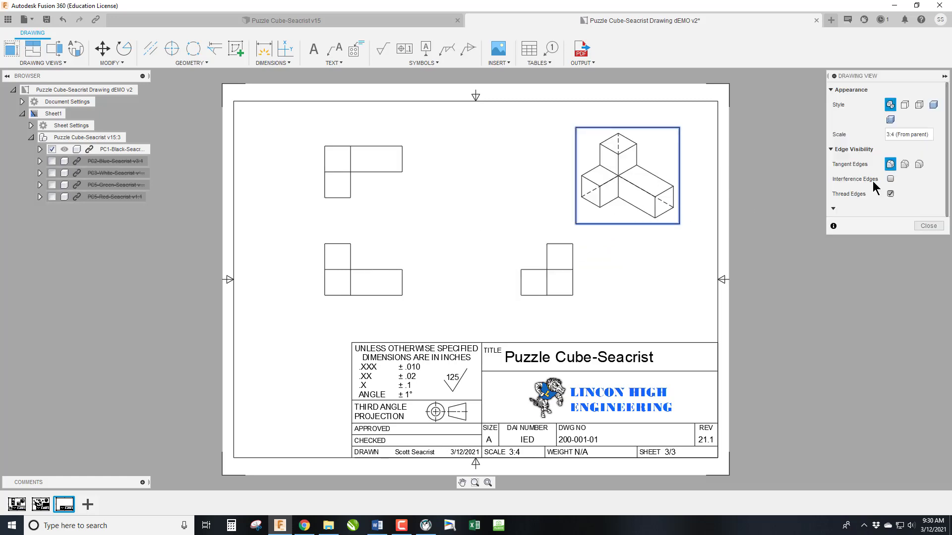
{"action": "left_click", "coordinate": [933, 105]}
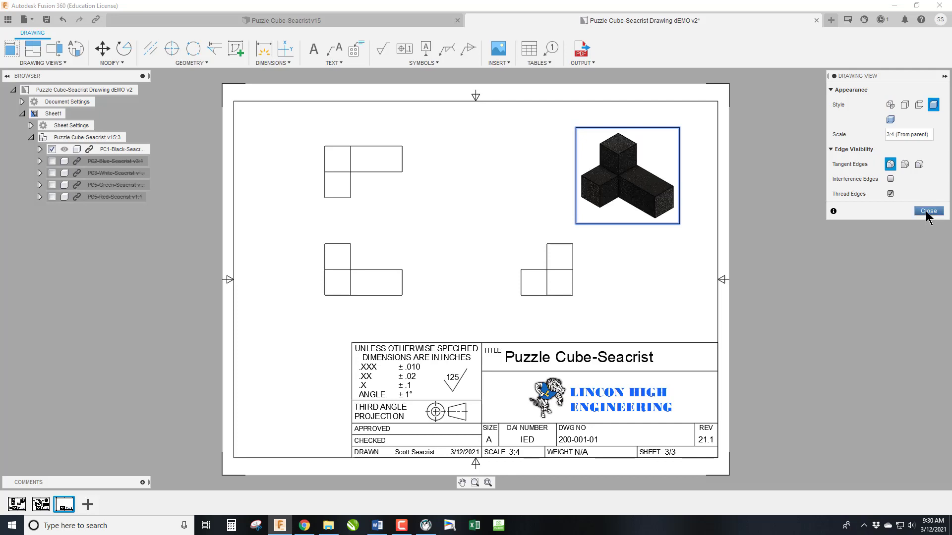
{"action": "left_click", "coordinate": [927, 213]}
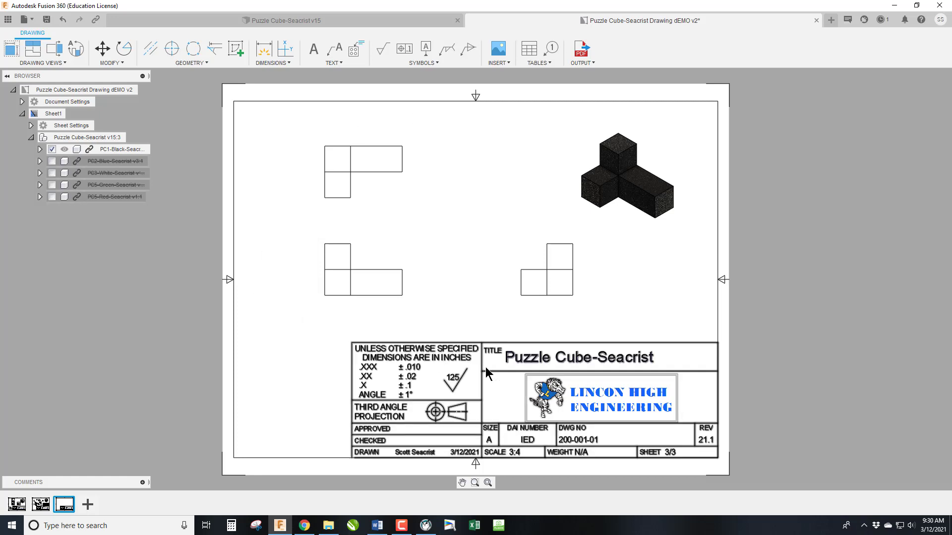
{"action": "double_click", "coordinate": [593, 439]}
{"action": "left_click", "coordinate": [596, 356]}
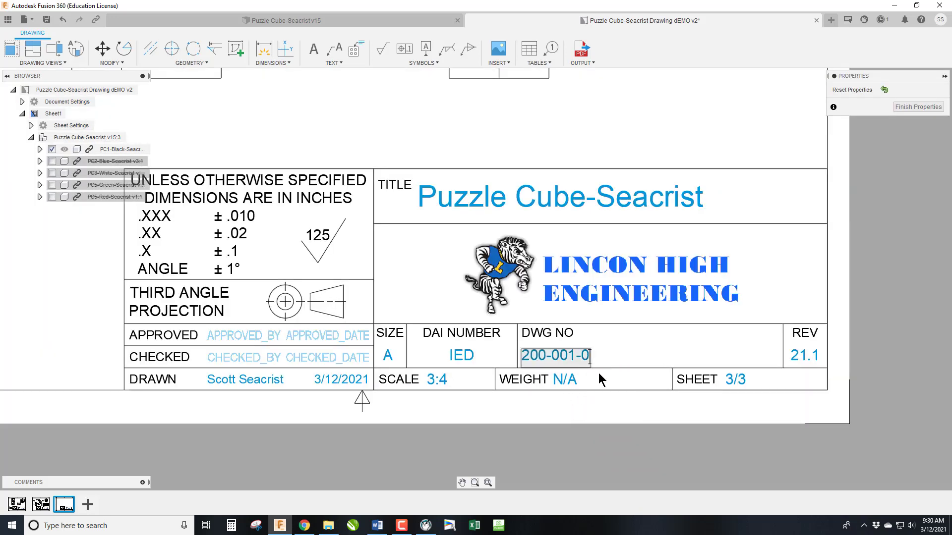
{"action": "left_click", "coordinate": [910, 107]}
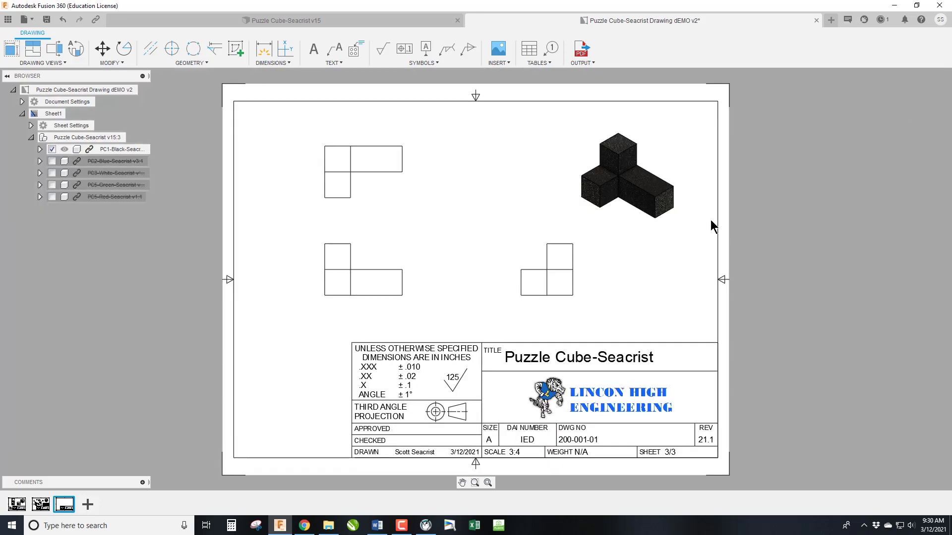
Set the DWG NO in the third sheet's title block to 200-001-02 and finish the title block properties.
{"action": "double_click", "coordinate": [594, 442]}
{"action": "left_click", "coordinate": [596, 356]}
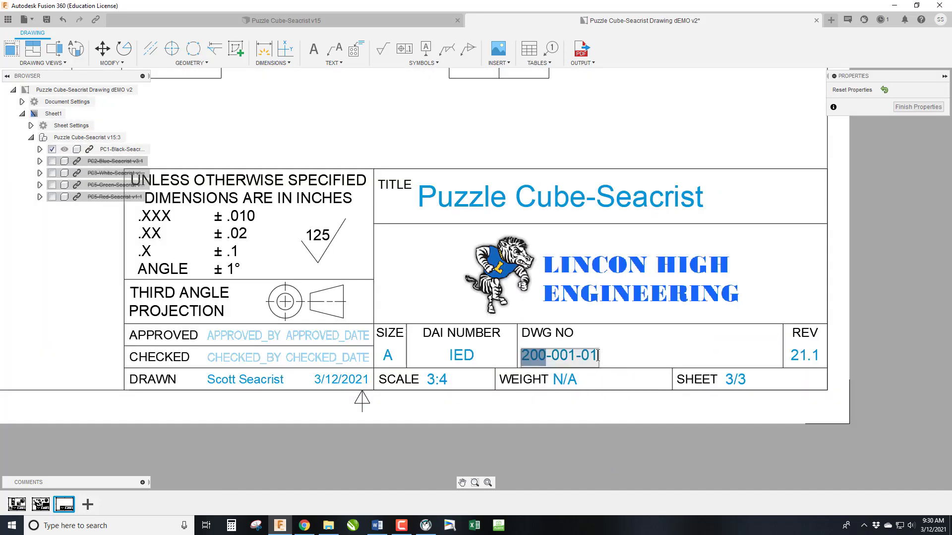
{"action": "left_click", "coordinate": [598, 356]}
{"action": "key", "text": "BackSpace"}
{"action": "type", "text": "2"}
{"action": "left_click", "coordinate": [632, 370]}
{"action": "left_click", "coordinate": [894, 134]}
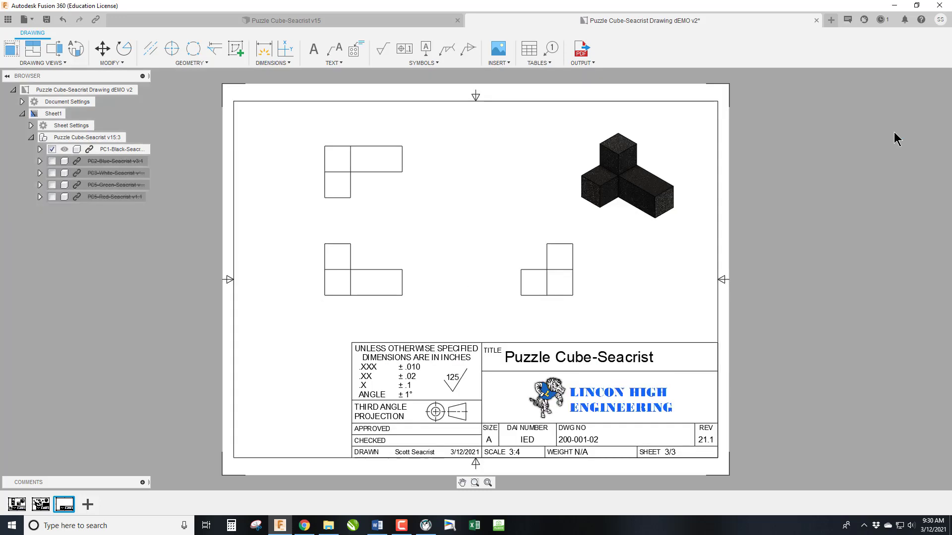
Copy the NOTES text block from the first sheet to the black piece's sheet and position it left of the title block.
{"action": "left_click", "coordinate": [16, 505]}
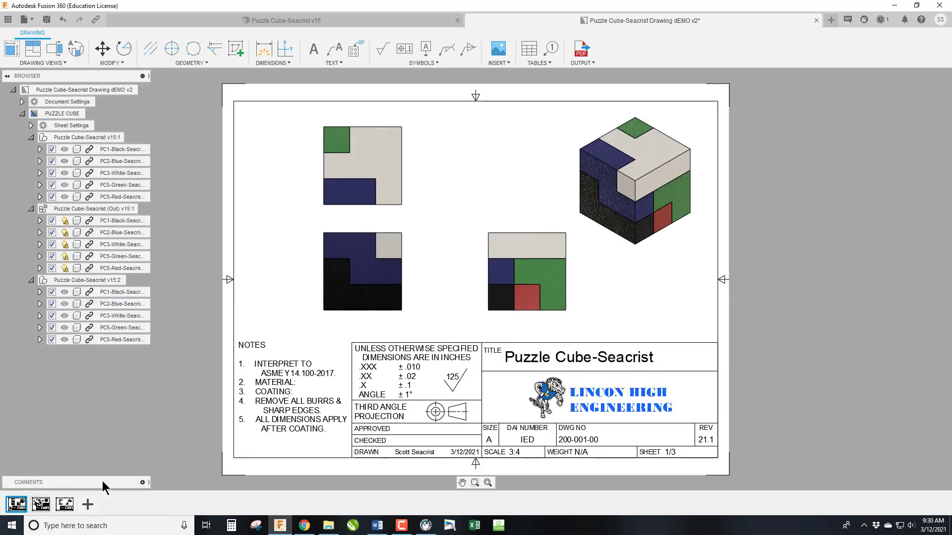
{"action": "left_click", "coordinate": [284, 379]}
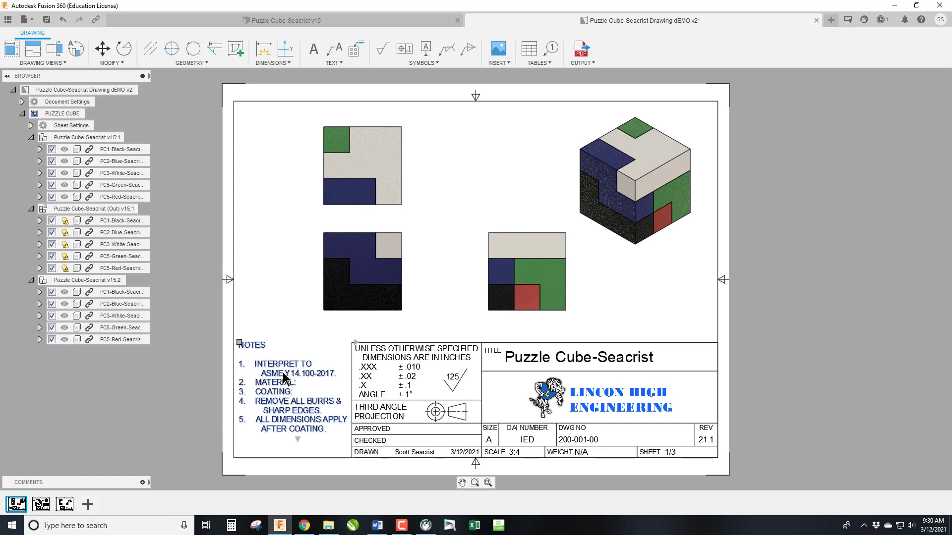
{"action": "key", "text": "Escape"}
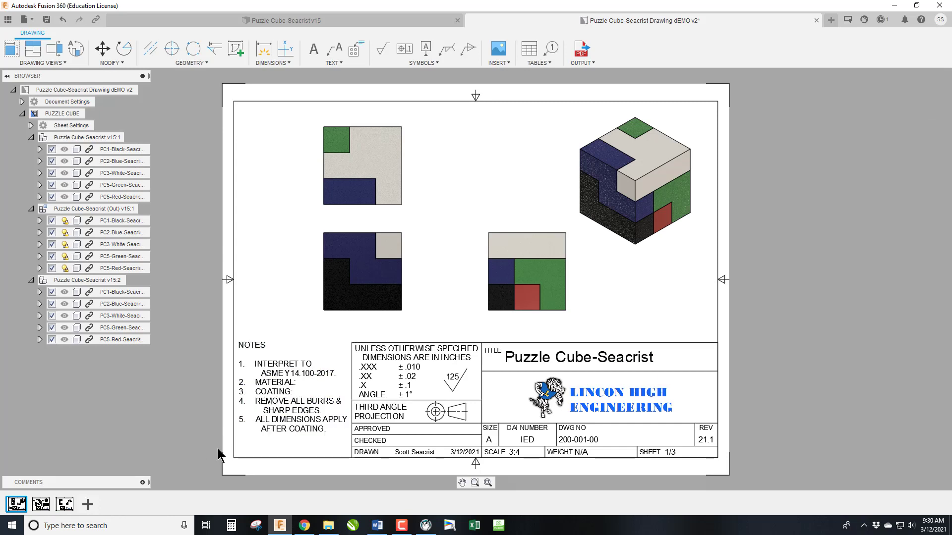
{"action": "left_click", "coordinate": [65, 505]}
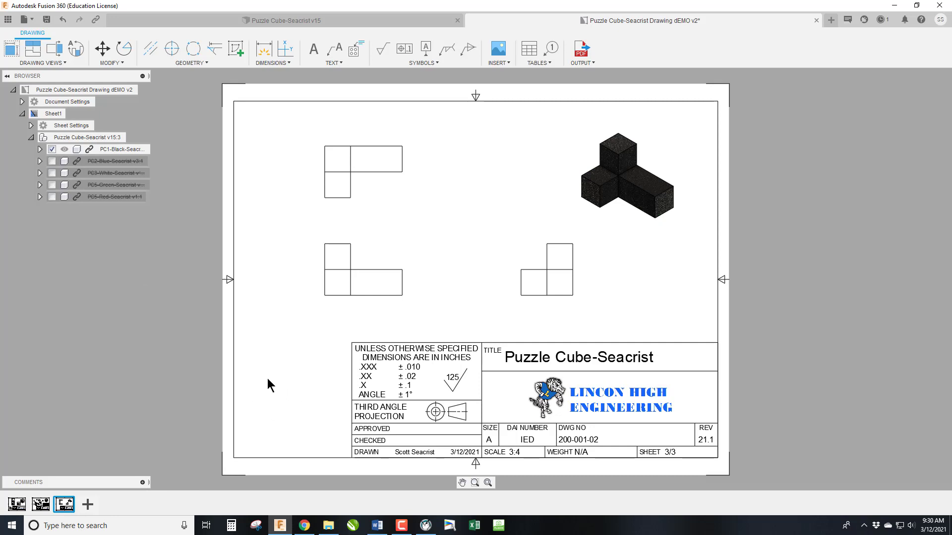
{"action": "key", "text": "ctrl+v"}
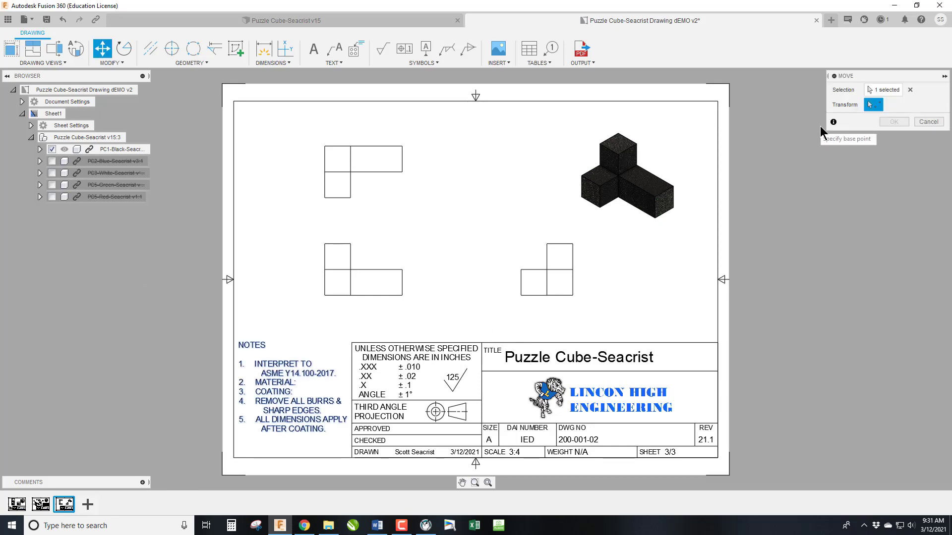
{"action": "left_click", "coordinate": [290, 346]}
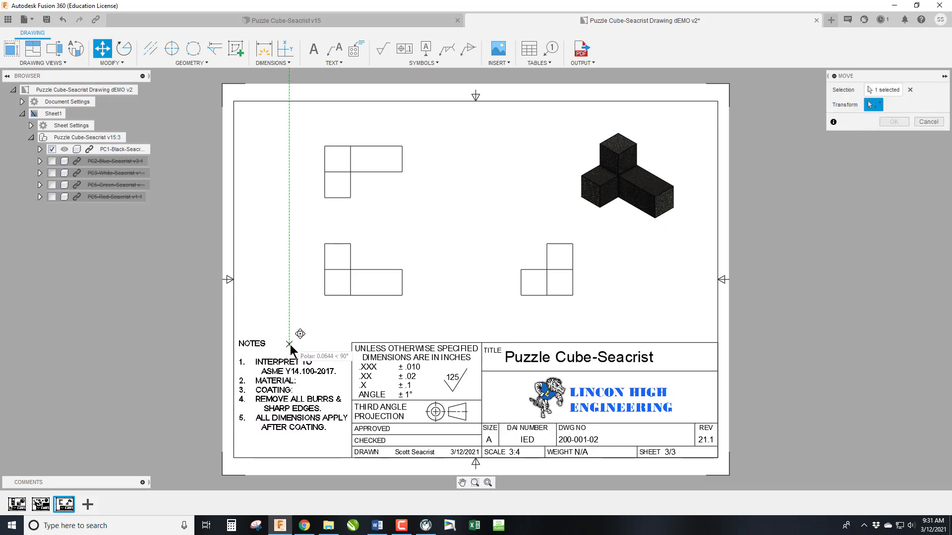
{"action": "left_click", "coordinate": [290, 349]}
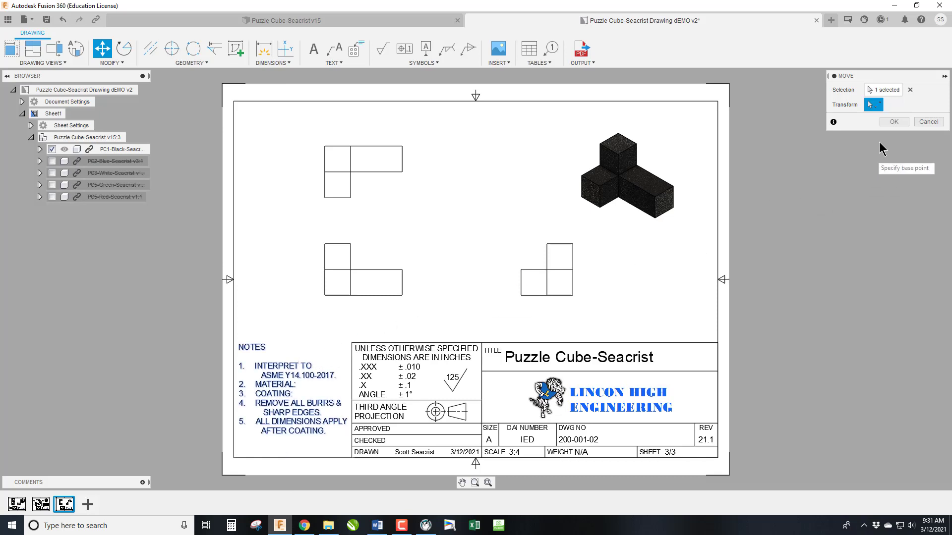
{"action": "left_click", "coordinate": [894, 122]}
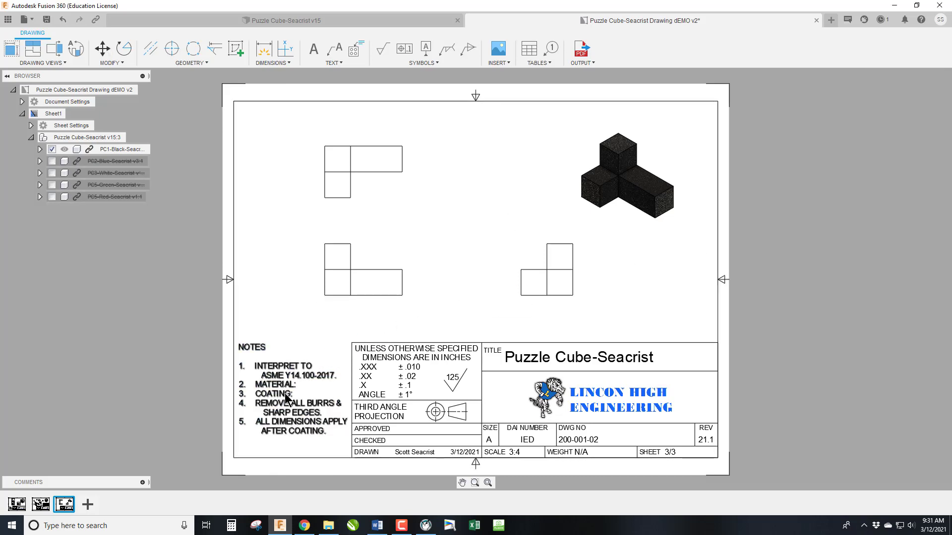
Complete the black piece's notes with material HARDWOOD and coating SHARPIE BLACK, and lengthen the text block so all notes fit one column.
{"action": "double_click", "coordinate": [284, 388]}
{"action": "left_click", "coordinate": [303, 386]}
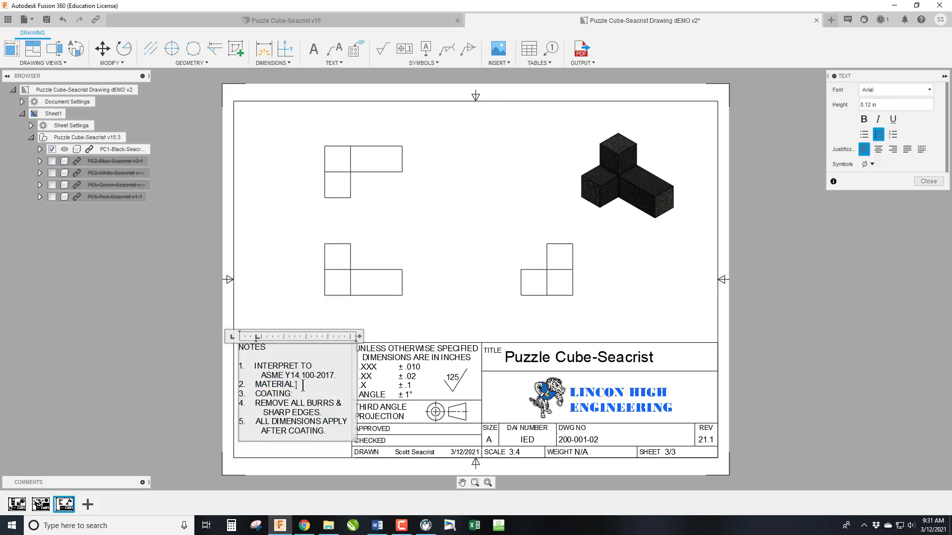
{"action": "type", "text": "HA"}
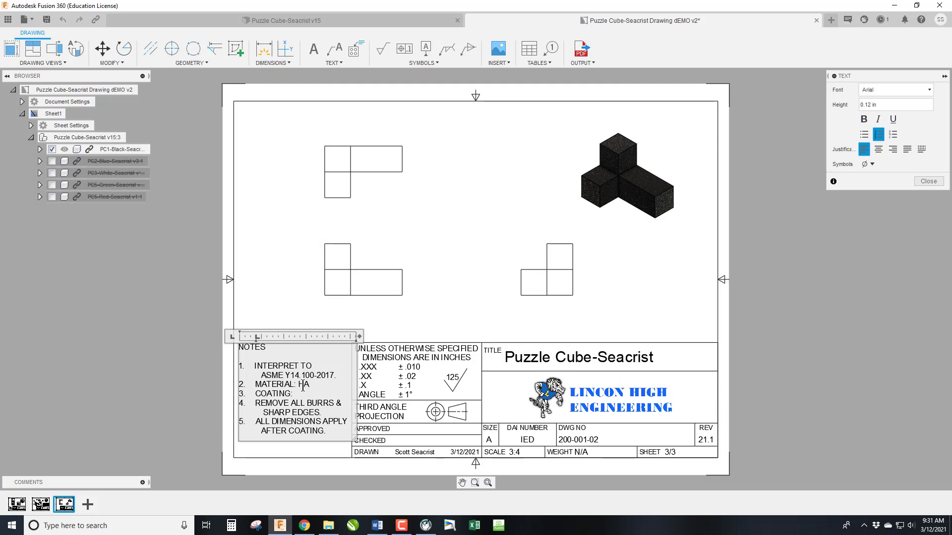
{"action": "type", "text": "RDWOOD 3. COATING: "}
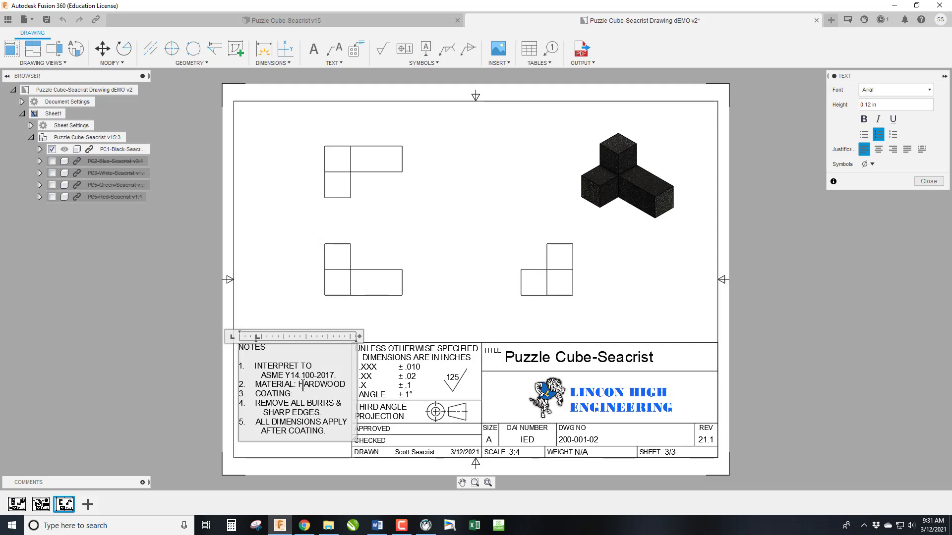
{"action": "type", "text": "SHAR"}
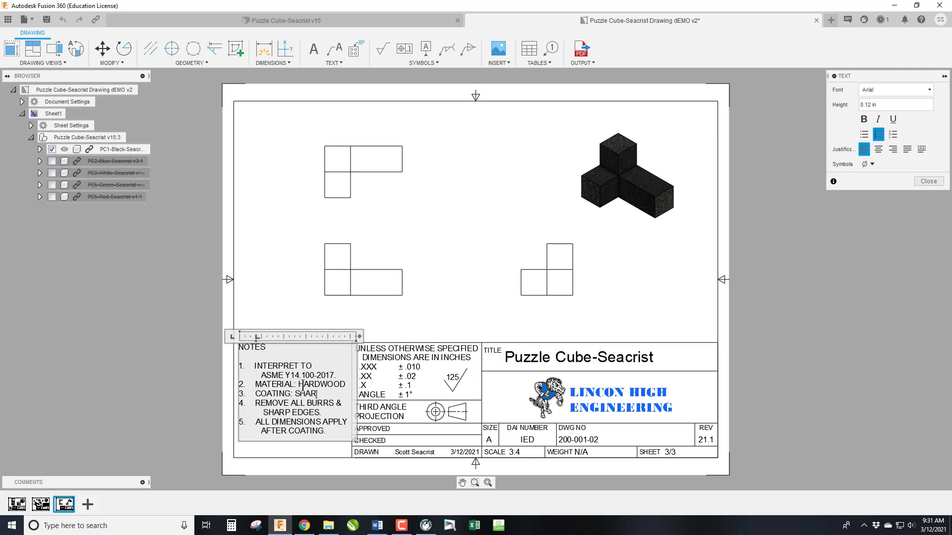
{"action": "type", "text": "PIE     BLACK"}
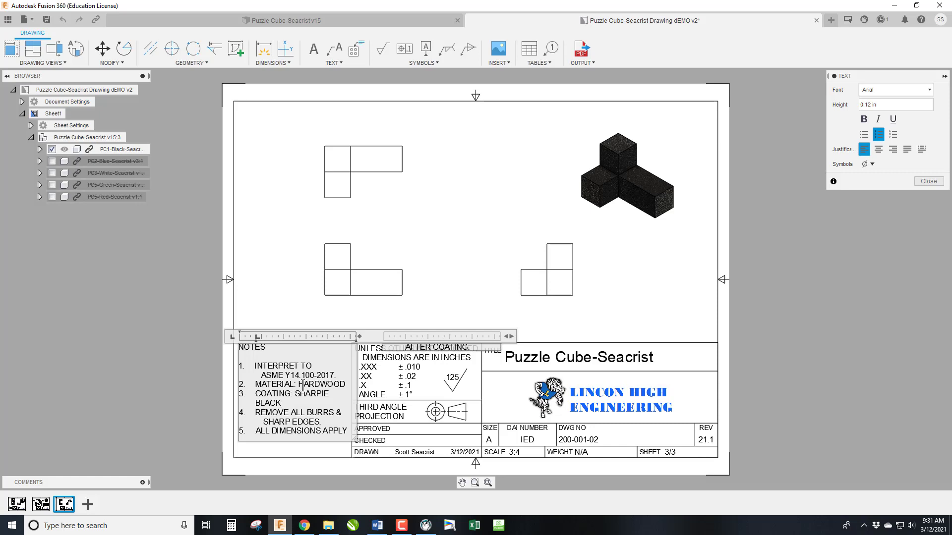
{"action": "left_click", "coordinate": [929, 181]}
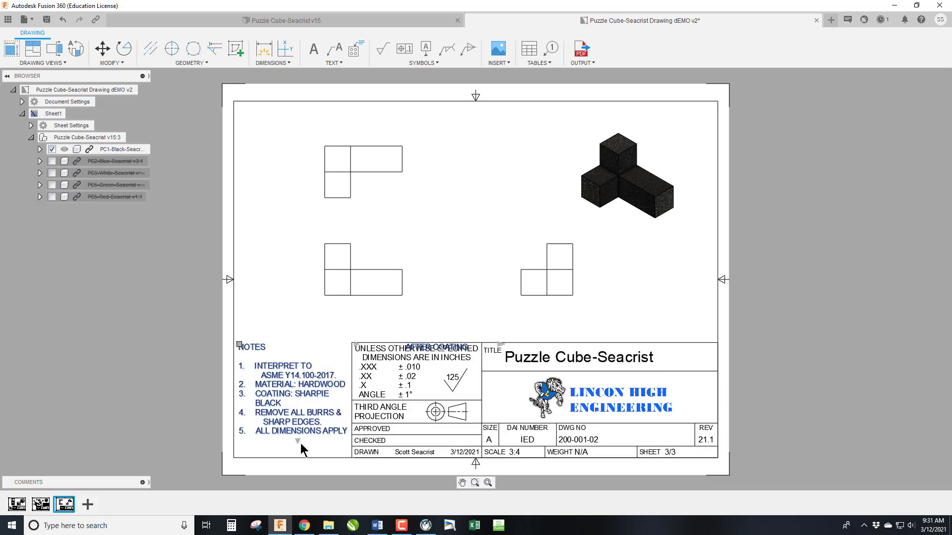
{"action": "left_click", "coordinate": [298, 442]}
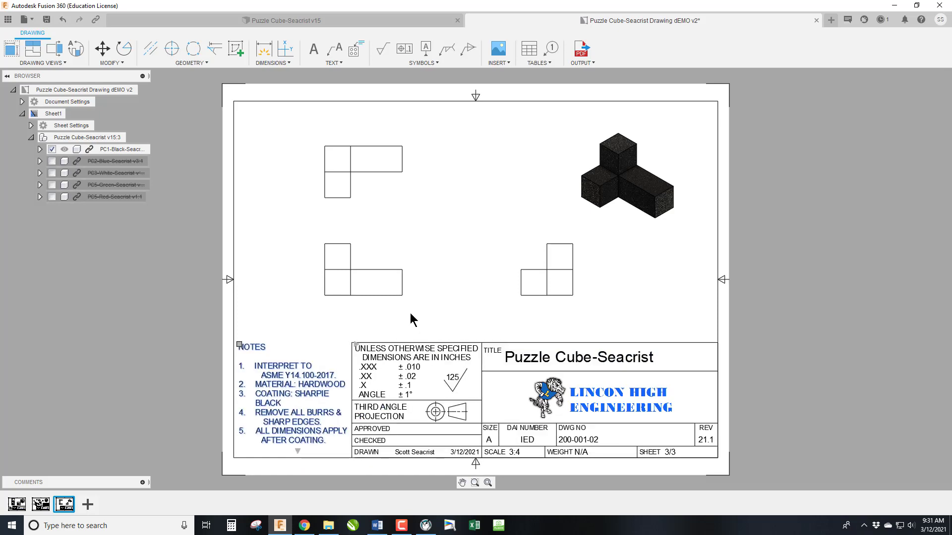
Rename the black piece's sheet as BLACK PIECE.
{"action": "double_click", "coordinate": [56, 115]}
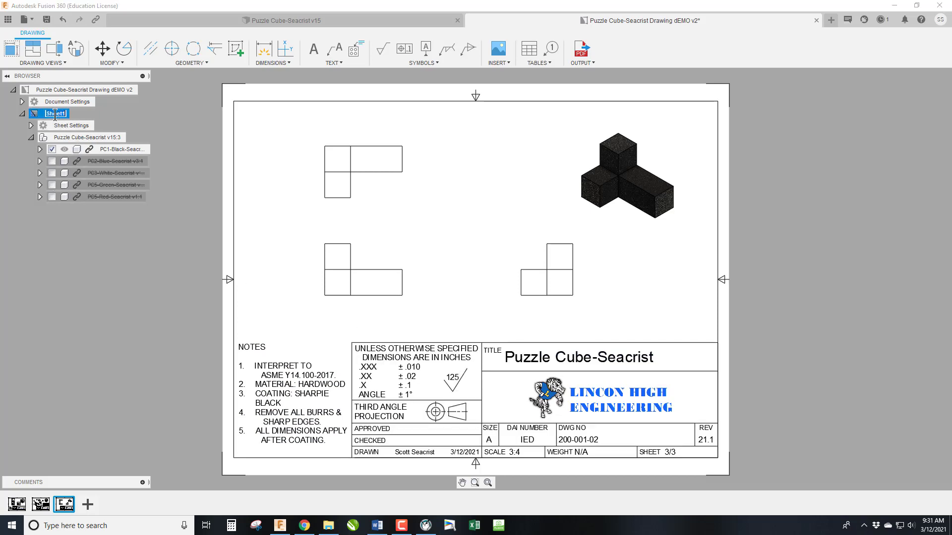
{"action": "type", "text": "BL"}
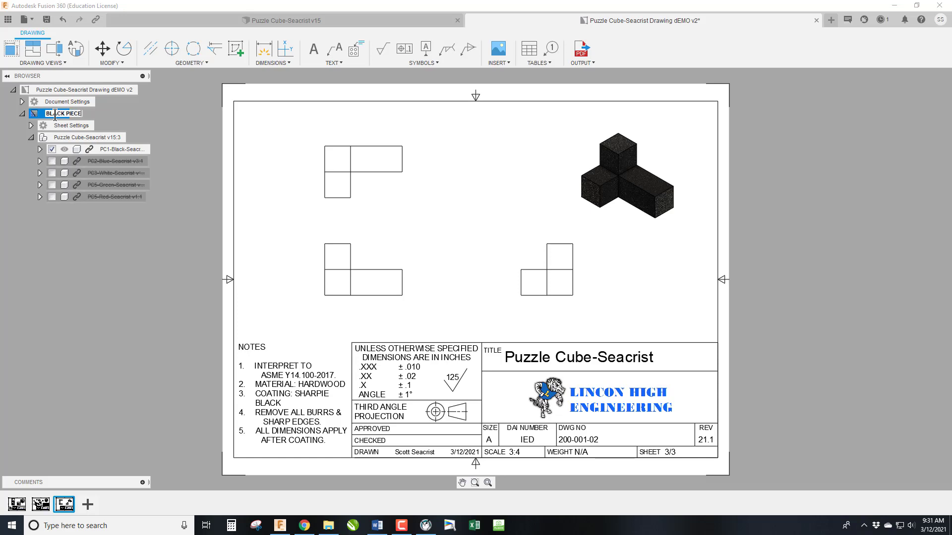
{"action": "type", "text": "ACK PIECE"}
{"action": "key", "text": "Return"}
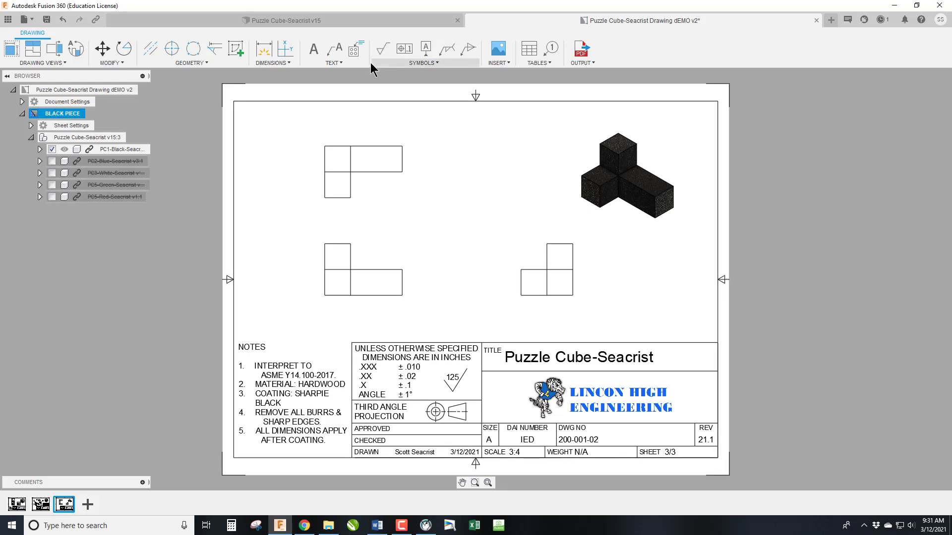
Create a drawing of the PC2 blue component from the puzzle cube design on a new sheet of the existing drawing.
{"action": "left_click", "coordinate": [341, 22]}
{"action": "right_click", "coordinate": [105, 163]}
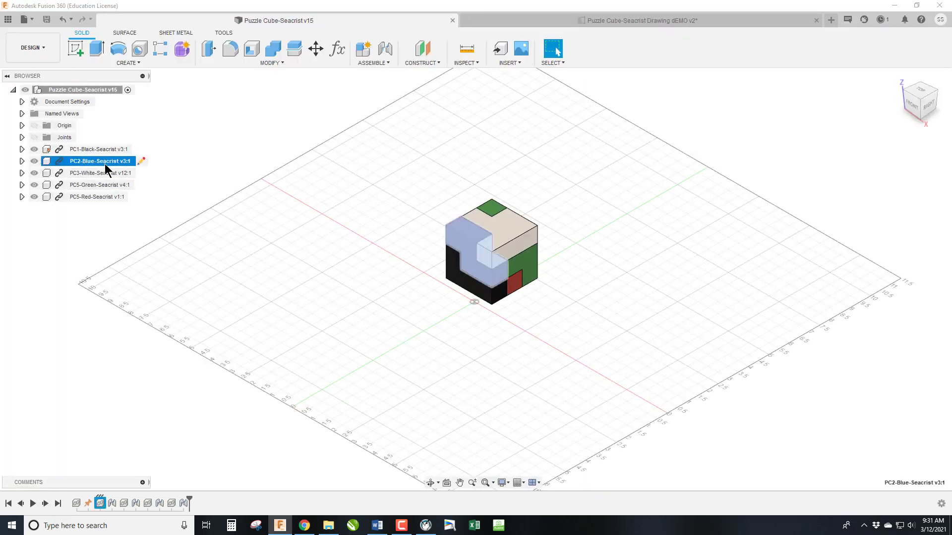
{"action": "left_click", "coordinate": [139, 208]}
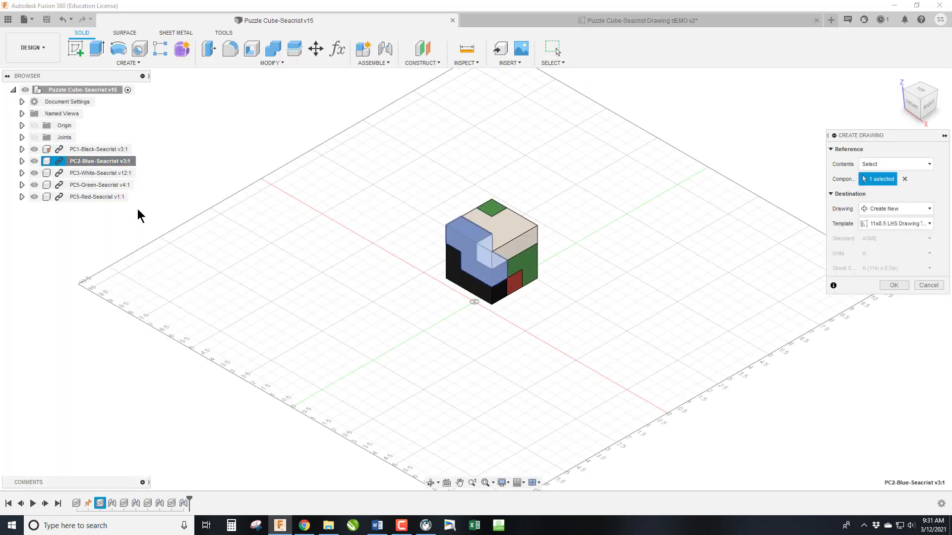
{"action": "left_click", "coordinate": [915, 208]}
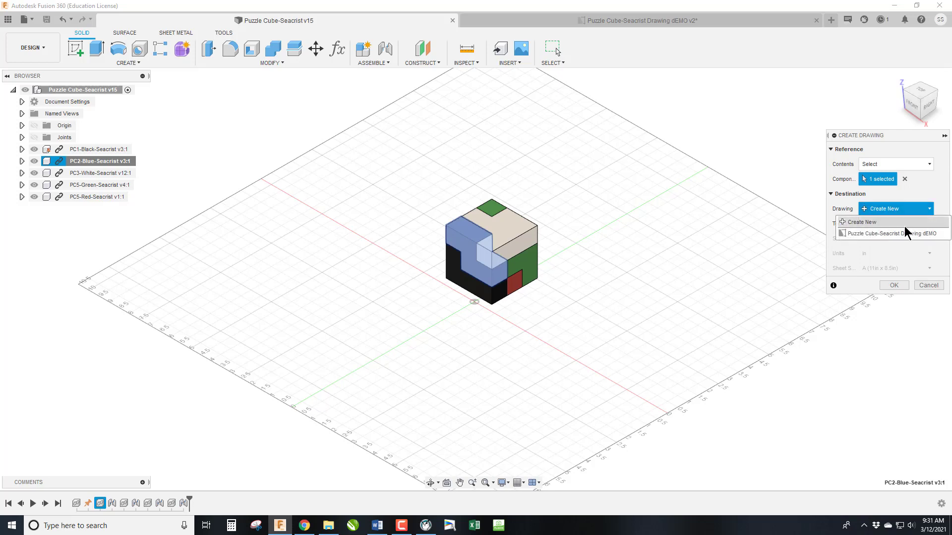
{"action": "left_click", "coordinate": [897, 231]}
{"action": "left_click", "coordinate": [896, 285]}
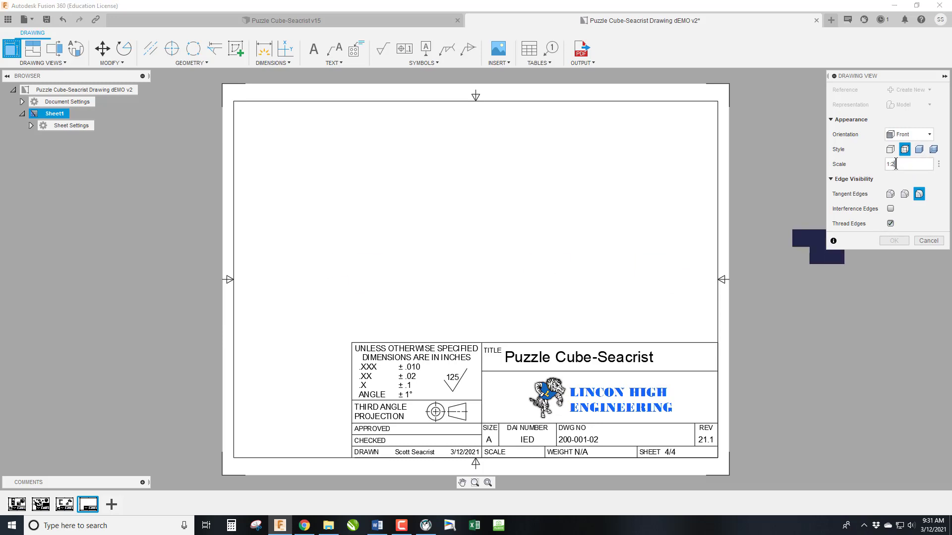
Place the blue piece's front base view at 3:4 scale in the left half of the sheet, above the title block.
{"action": "type", "text": "3"}
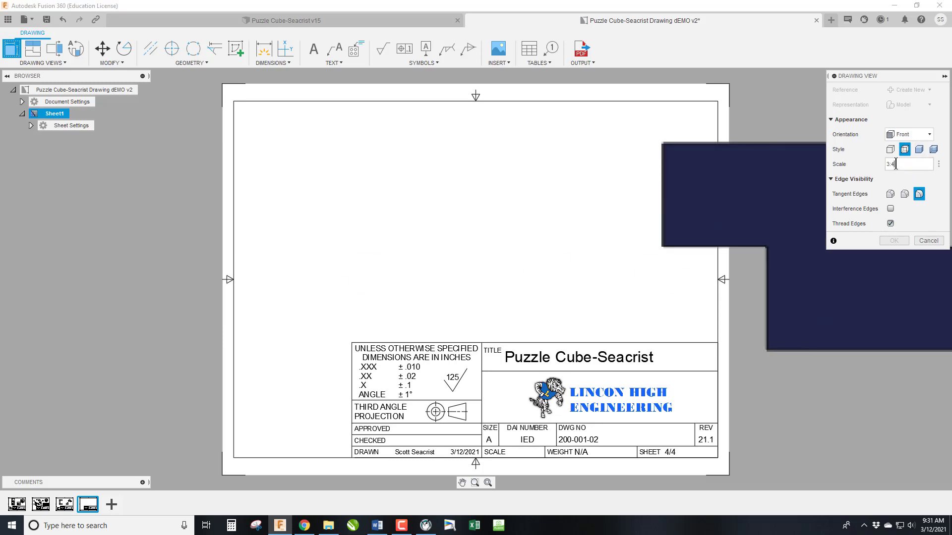
{"action": "type", "text": ":4"}
{"action": "key", "text": "Return"}
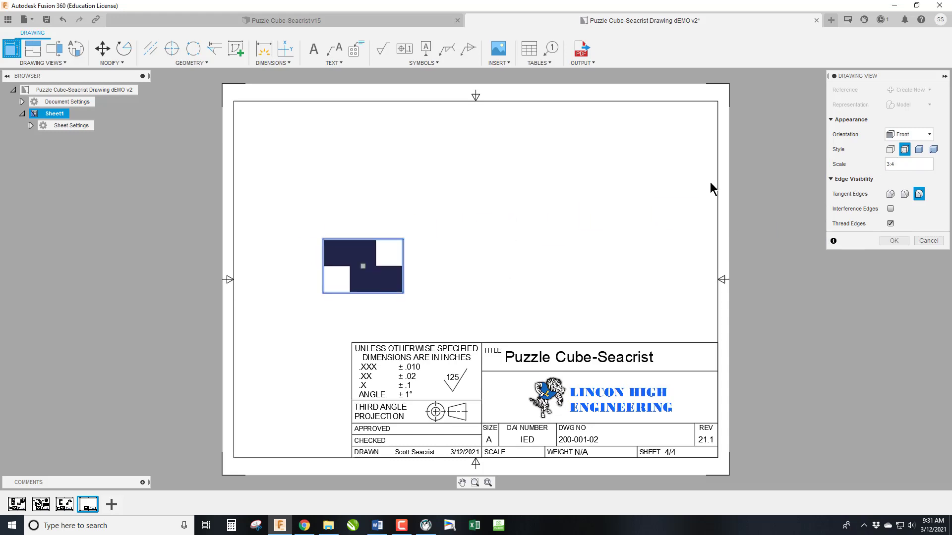
{"action": "left_click", "coordinate": [893, 240]}
Paste the NOTES text block onto the blue piece's sheet and move it into the space left of the title block.
{"action": "left_click", "coordinate": [266, 365]}
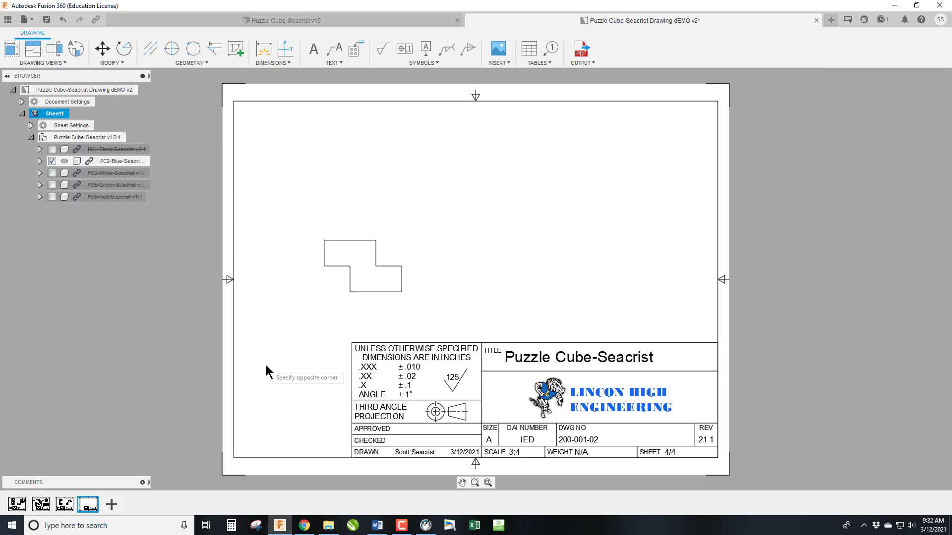
{"action": "key", "text": "m"}
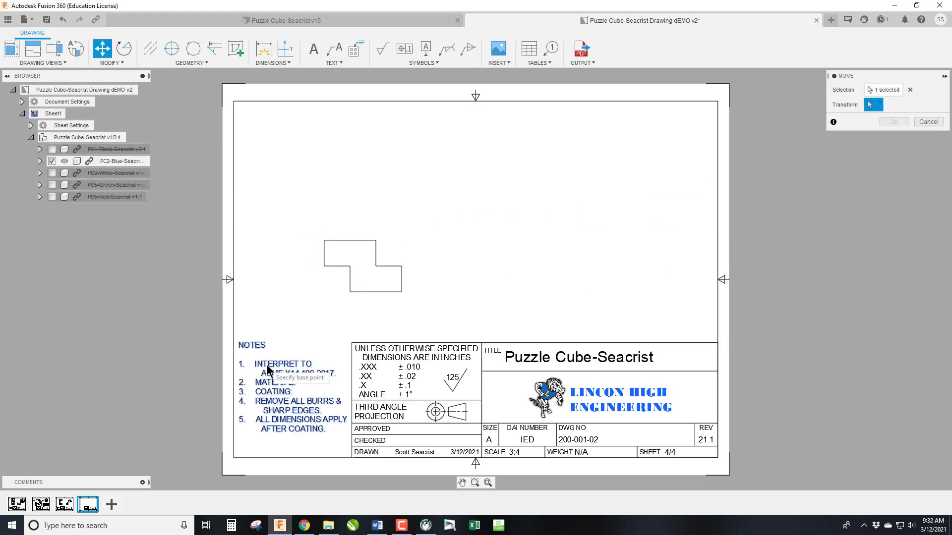
{"action": "left_click", "coordinate": [283, 390]}
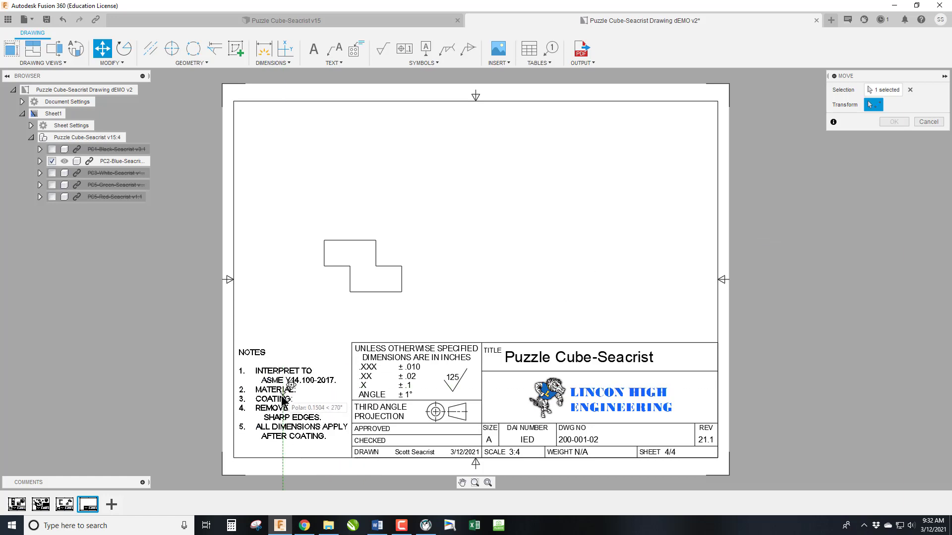
{"action": "left_click", "coordinate": [281, 389]}
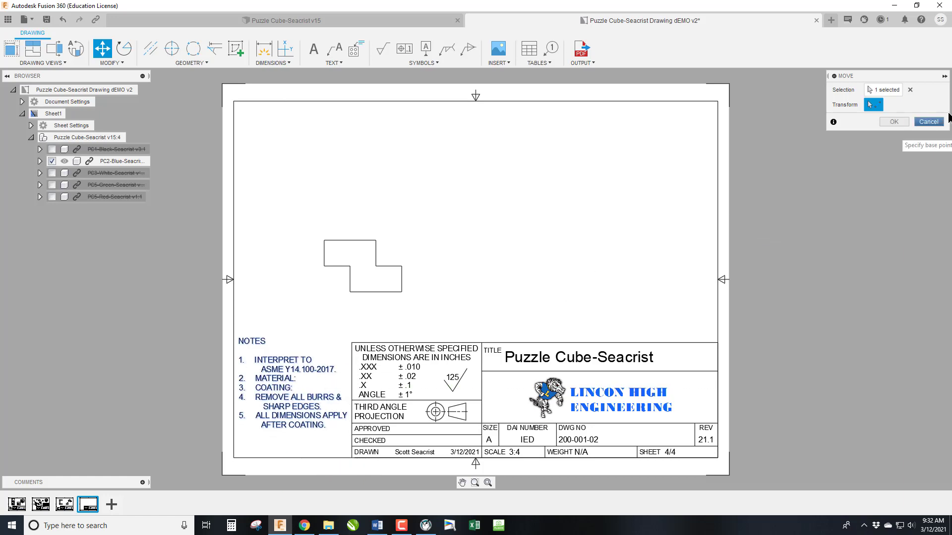
{"action": "left_click", "coordinate": [894, 121]}
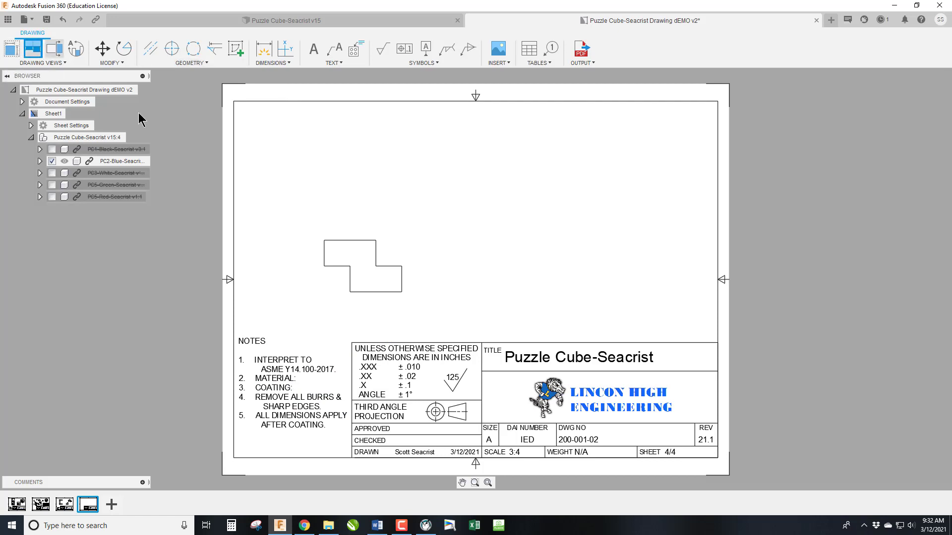
Project the blue piece's base view upward, to the right, and as an isometric view in the sheet's upper right.
{"action": "key", "text": "p"}
{"action": "left_click", "coordinate": [382, 267]}
{"action": "left_click", "coordinate": [364, 163]}
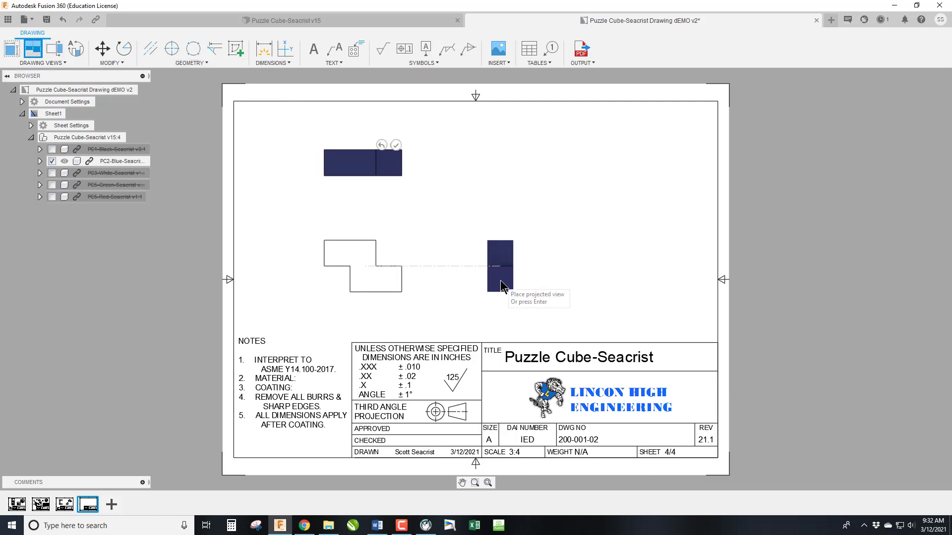
{"action": "left_click", "coordinate": [491, 280]}
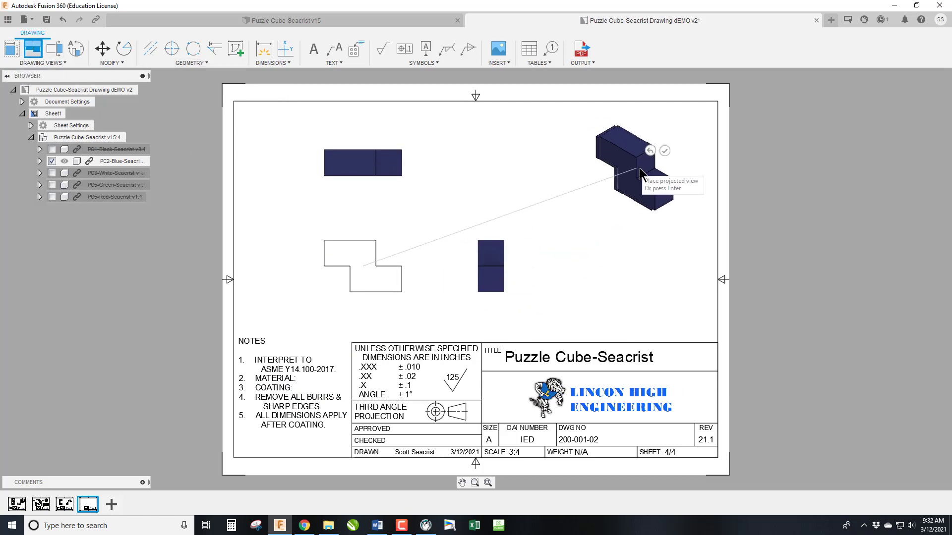
{"action": "left_click", "coordinate": [640, 173]}
{"action": "left_click", "coordinate": [665, 150]}
Set the isometric view of the blue piece to the Shaded style.
{"action": "double_click", "coordinate": [633, 180]}
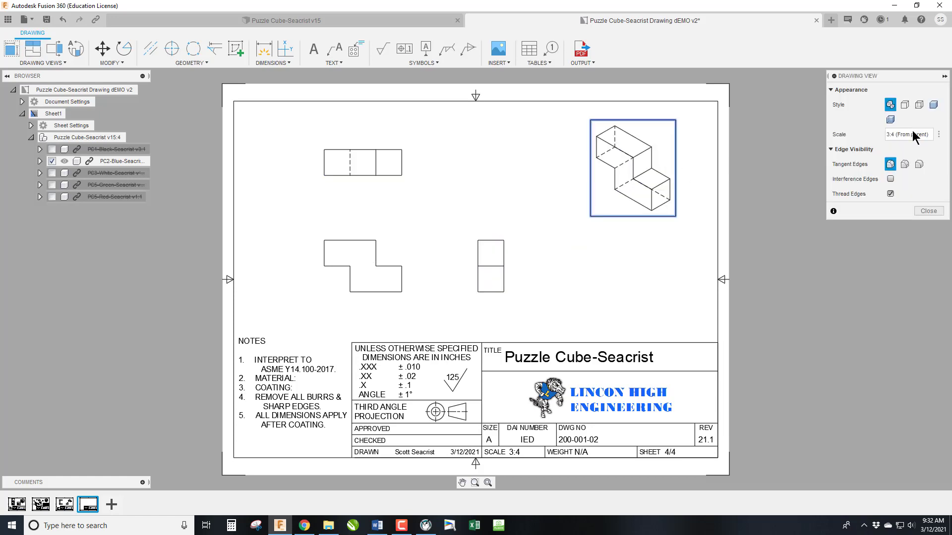
{"action": "left_click", "coordinate": [934, 104]}
{"action": "left_click", "coordinate": [928, 211]}
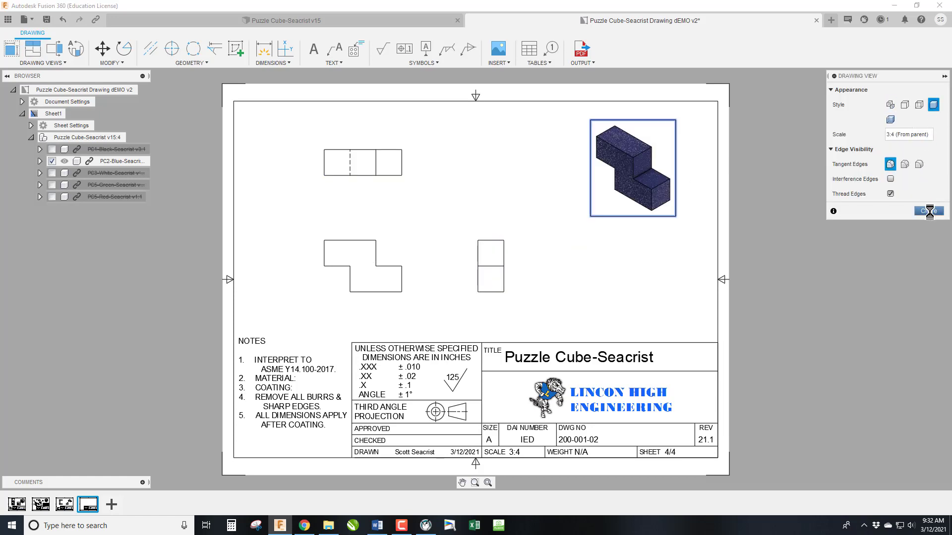
Complete the blue piece's notes with material HARDWOOD and coating SHARPIE BLUE.
{"action": "double_click", "coordinate": [297, 389]}
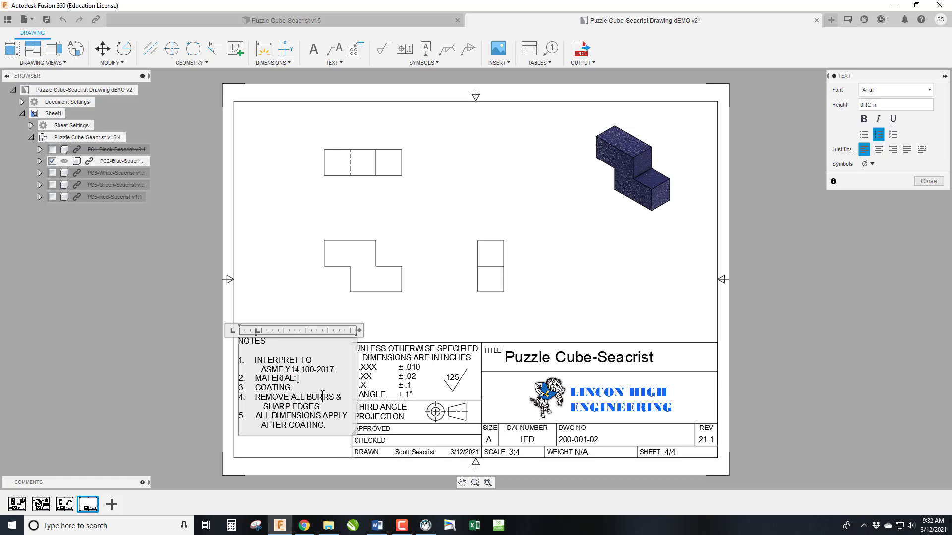
{"action": "type", "text": "HARDWOOD"}
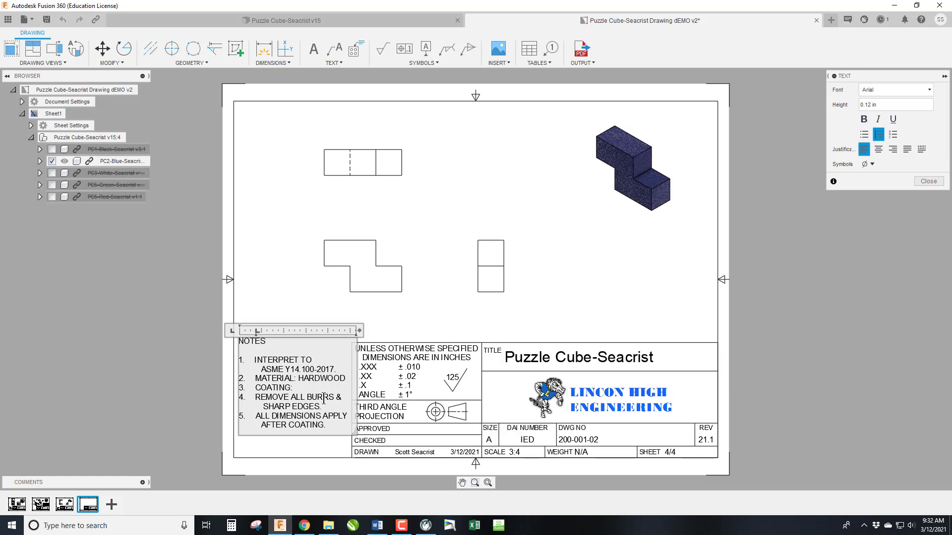
{"action": "type", "text": "SHARPIE BLUE"}
{"action": "left_click", "coordinate": [930, 180]}
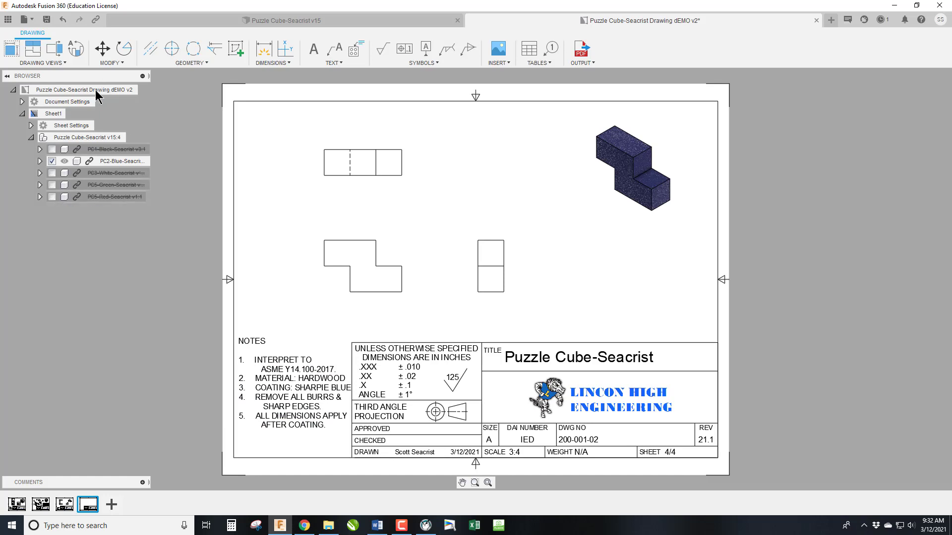
Rename the blue piece's sheet as BLUE PIECE.
{"action": "double_click", "coordinate": [49, 113]}
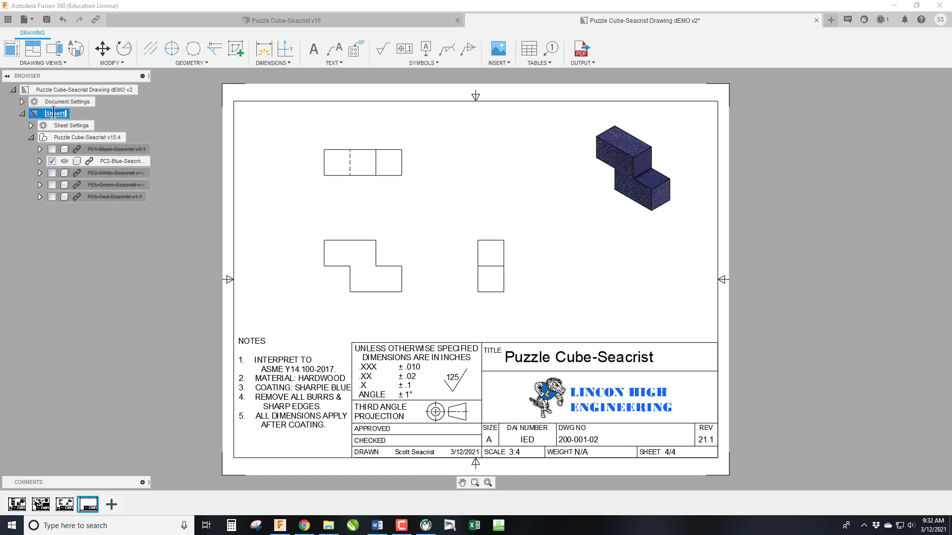
{"action": "type", "text": "BLUE PIECE"}
{"action": "key", "text": "Return"}
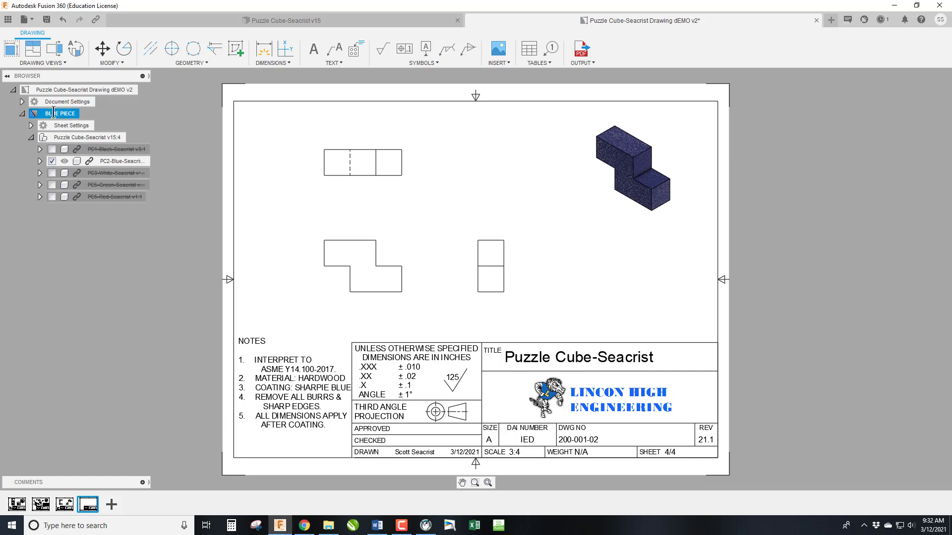
Create a drawing of the PC3 white component from the puzzle cube design on a new A-size sheet of the existing drawing.
{"action": "left_click", "coordinate": [211, 25]}
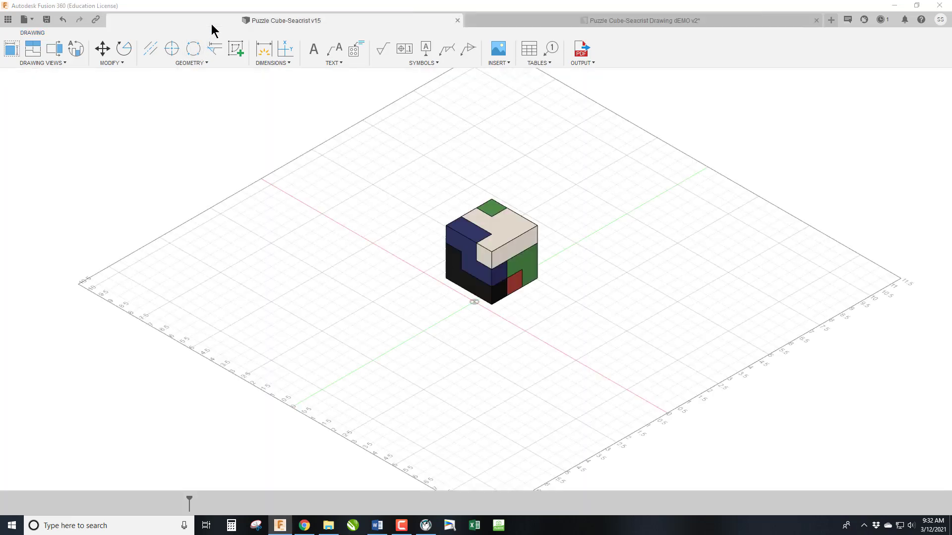
{"action": "left_click", "coordinate": [105, 175]}
{"action": "right_click", "coordinate": [105, 176]}
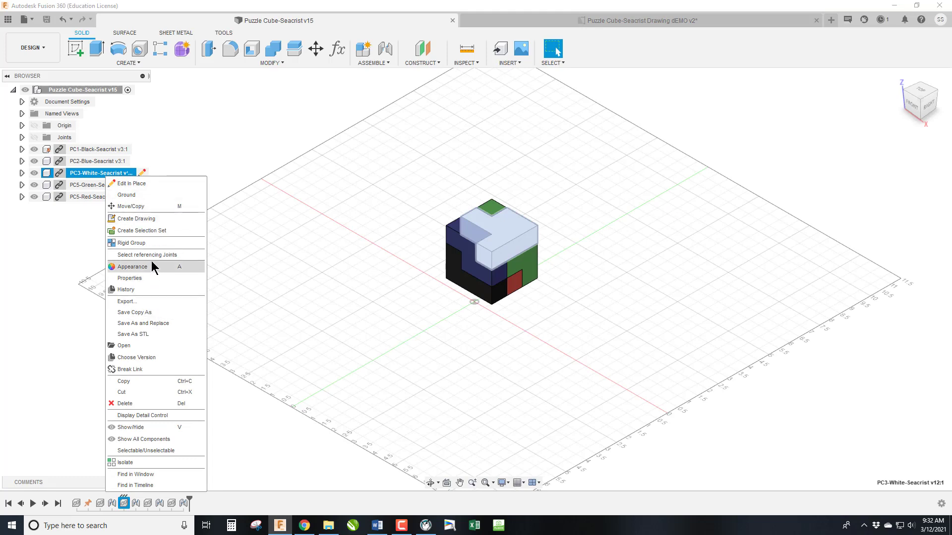
{"action": "left_click", "coordinate": [150, 222]}
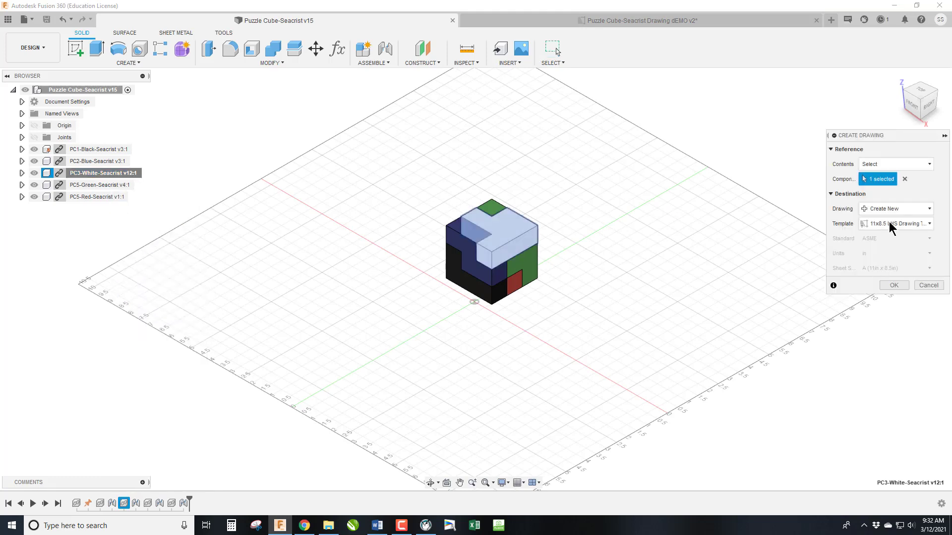
{"action": "left_click", "coordinate": [896, 209]}
{"action": "left_click", "coordinate": [891, 234]}
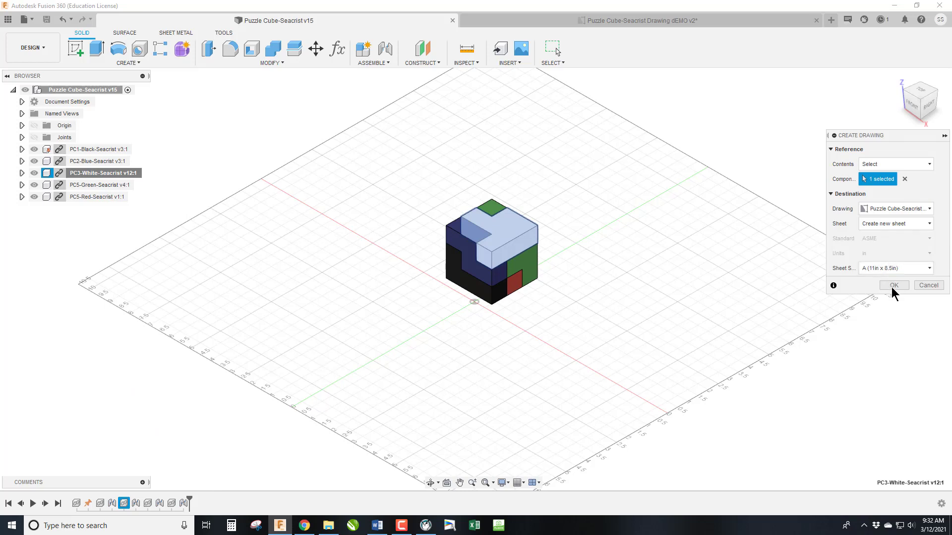
{"action": "left_click", "coordinate": [894, 285]}
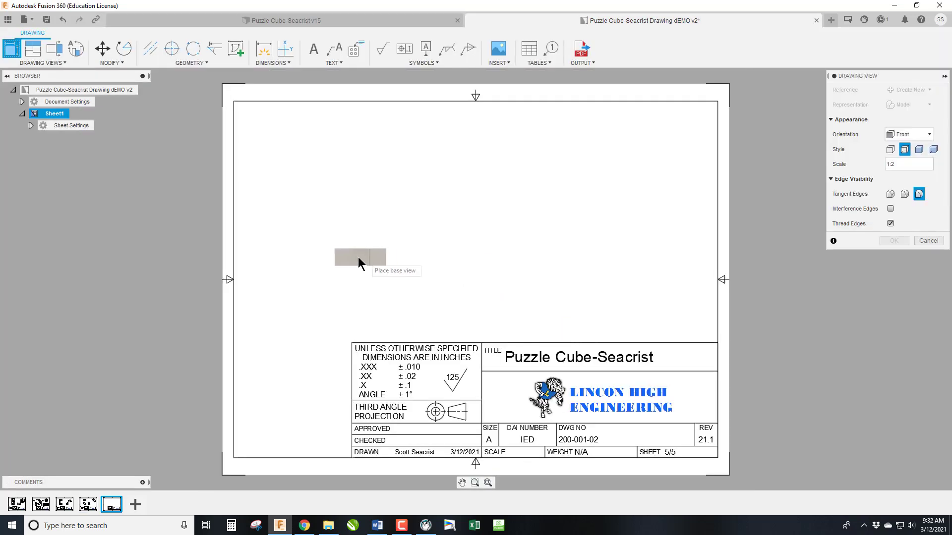
Place the white piece's base view on the left side of the sheet with Bottom orientation and a 3:4 scale.
{"action": "left_click", "coordinate": [914, 136]}
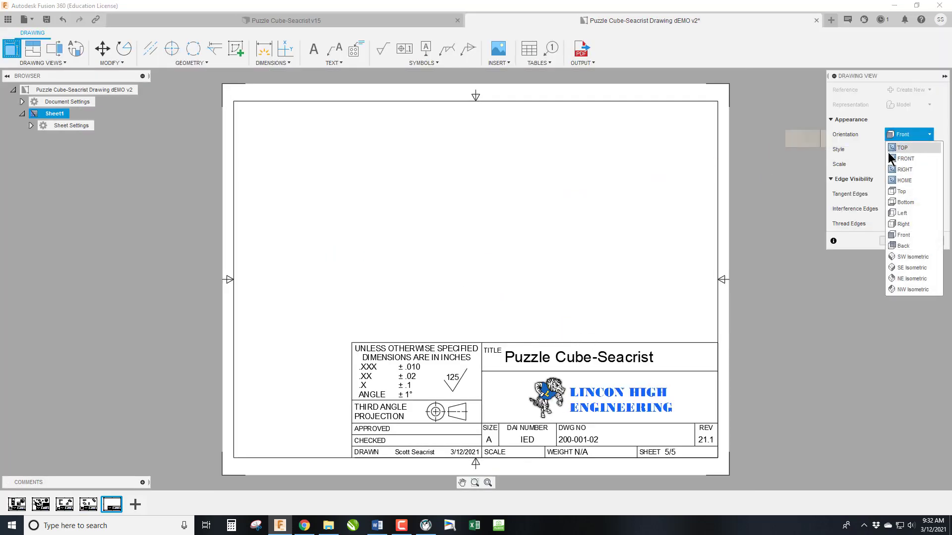
{"action": "left_click", "coordinate": [904, 147]}
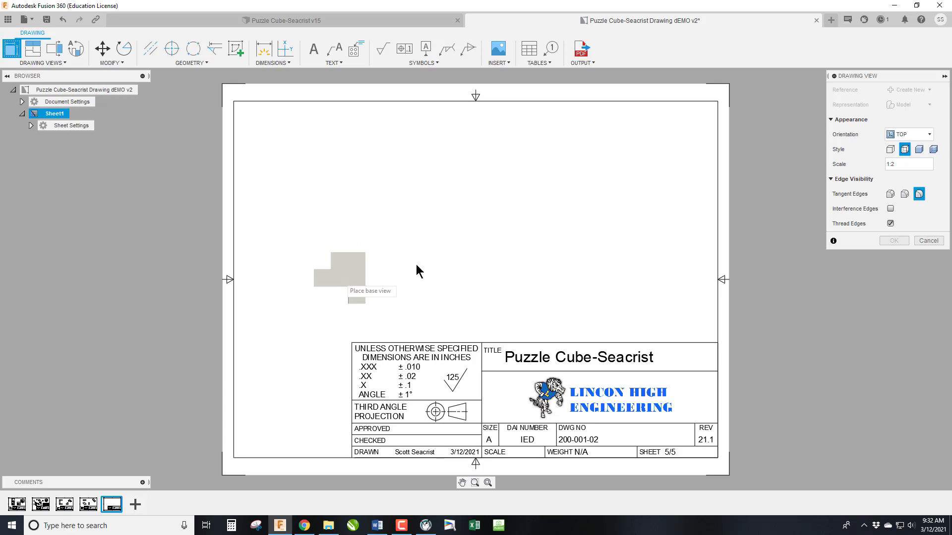
{"action": "left_click", "coordinate": [928, 135]}
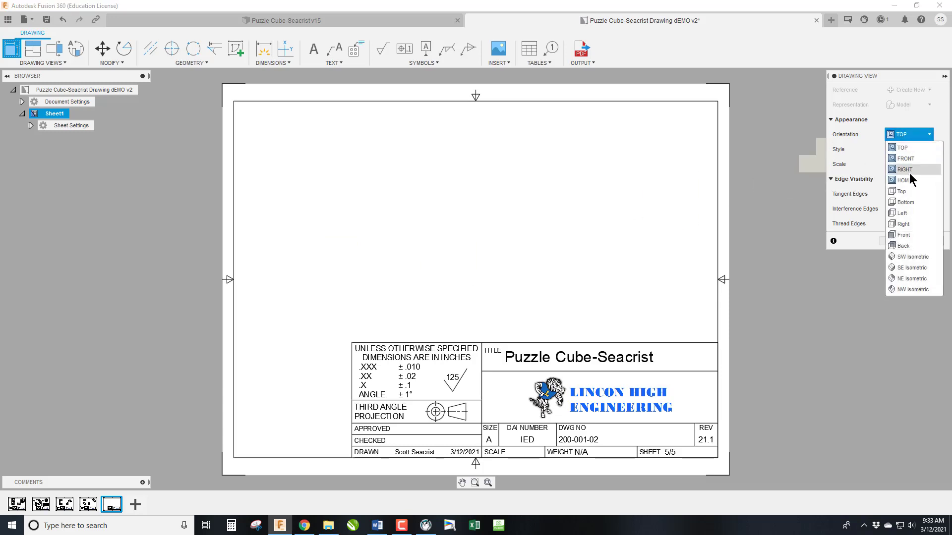
{"action": "left_click", "coordinate": [906, 202]}
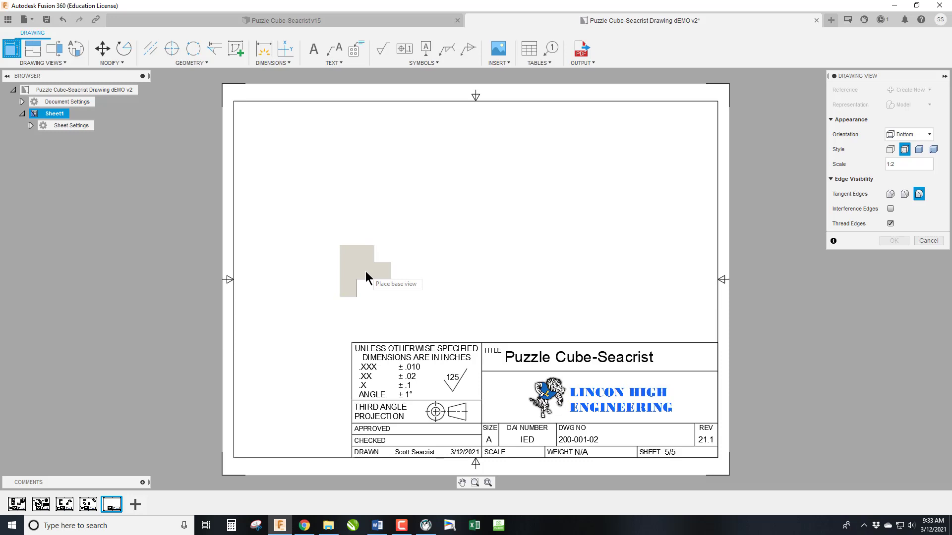
{"action": "left_click", "coordinate": [908, 164]}
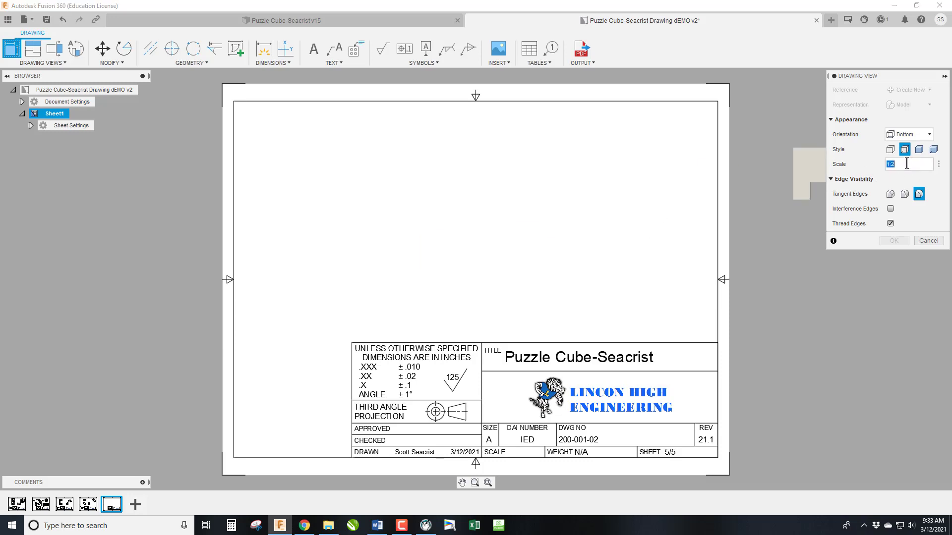
{"action": "type", "text": "3:4"}
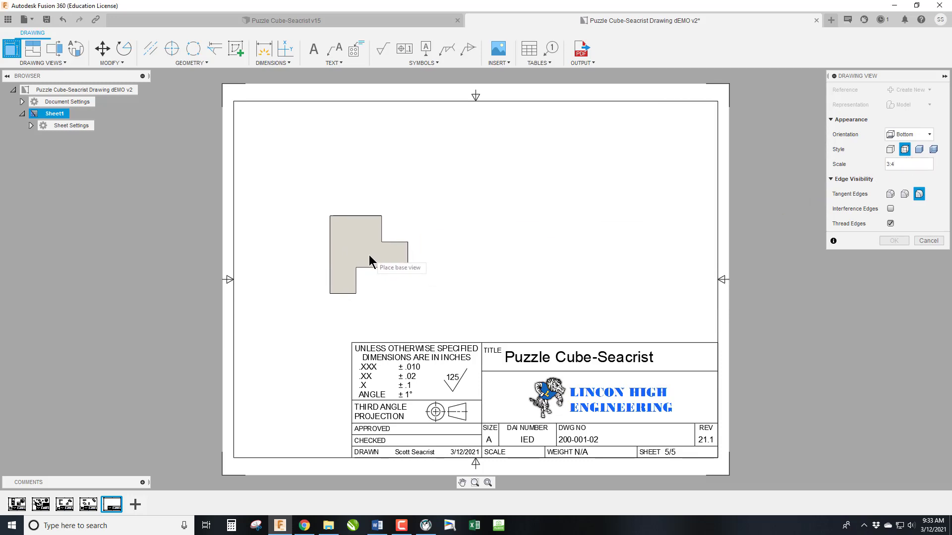
{"action": "left_click", "coordinate": [369, 263]}
{"action": "left_click", "coordinate": [894, 241]}
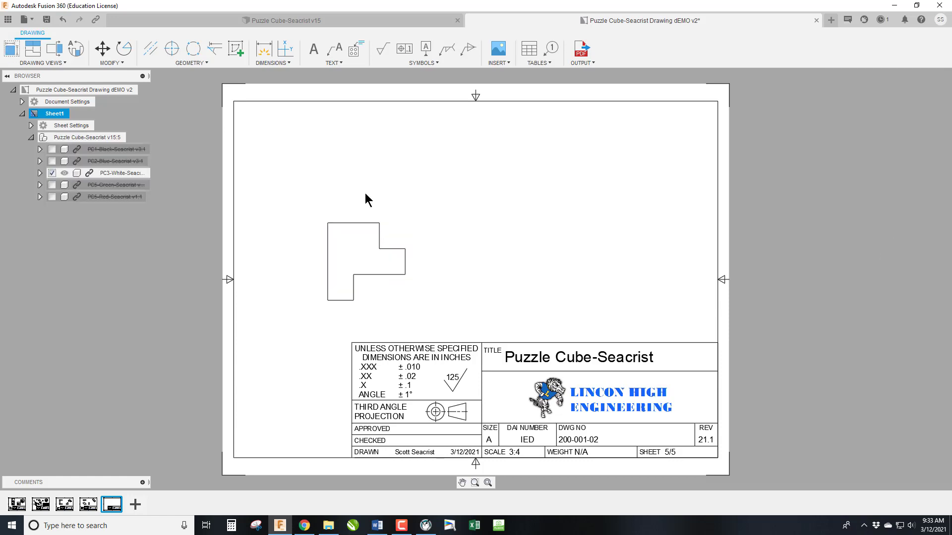
Rotate the white piece's base view 90 degrees counterclockwise so its three-block edge lies along the bottom.
{"action": "left_click", "coordinate": [123, 49]}
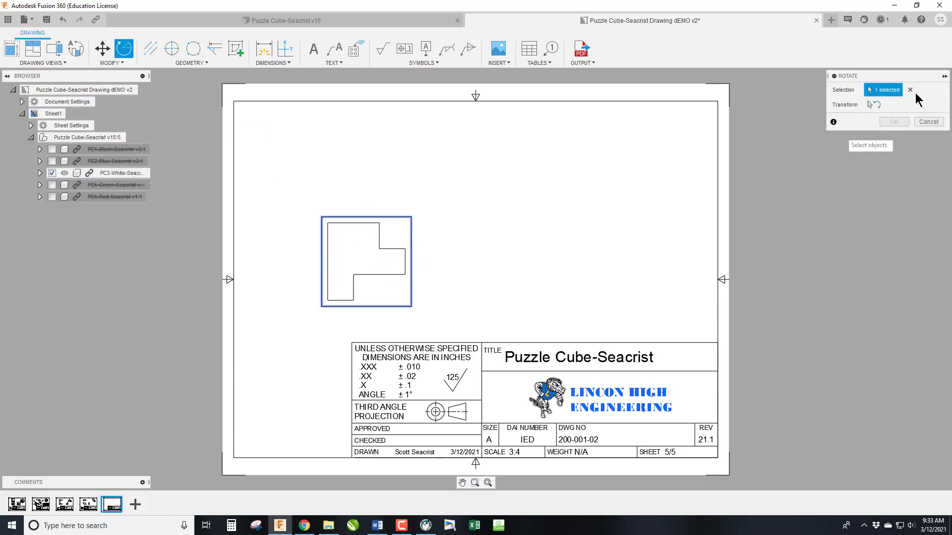
{"action": "left_click", "coordinate": [878, 105]}
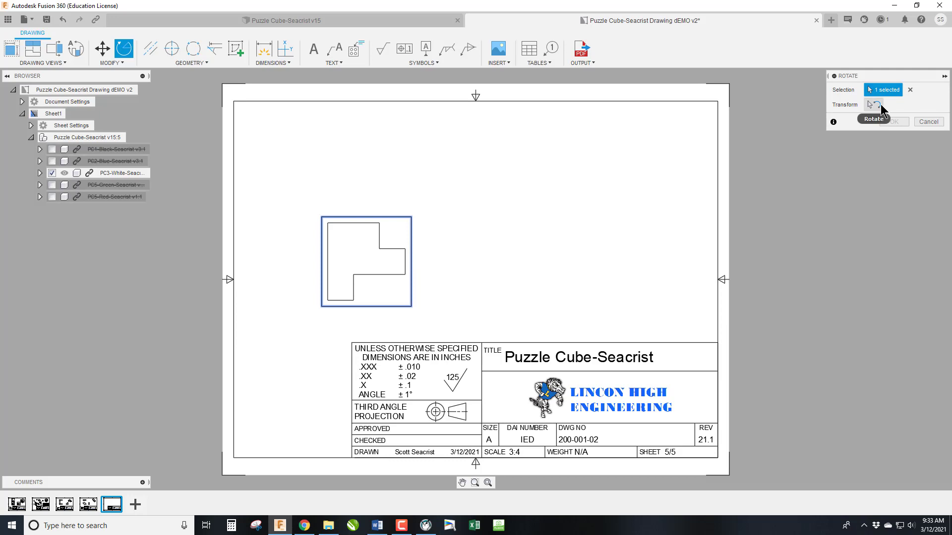
{"action": "left_click", "coordinate": [361, 271]}
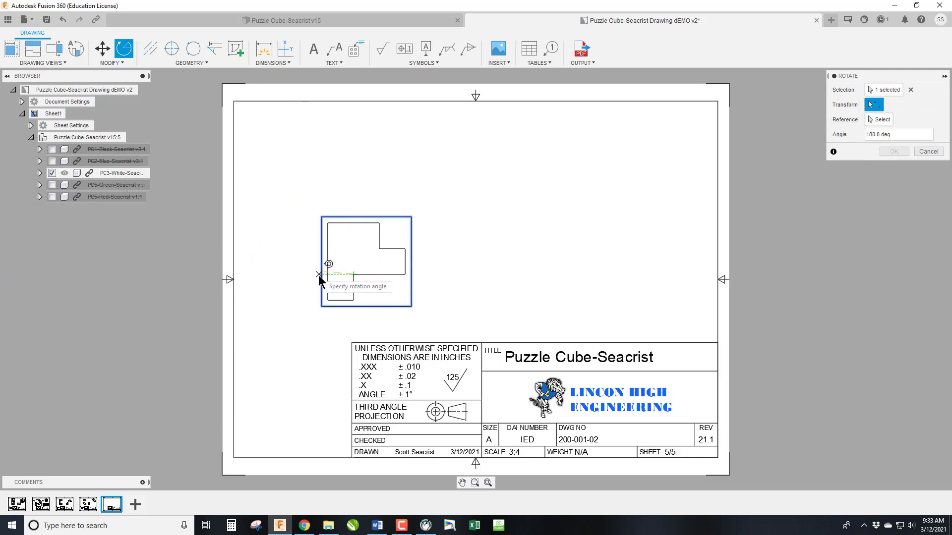
{"action": "left_click", "coordinate": [353, 237]}
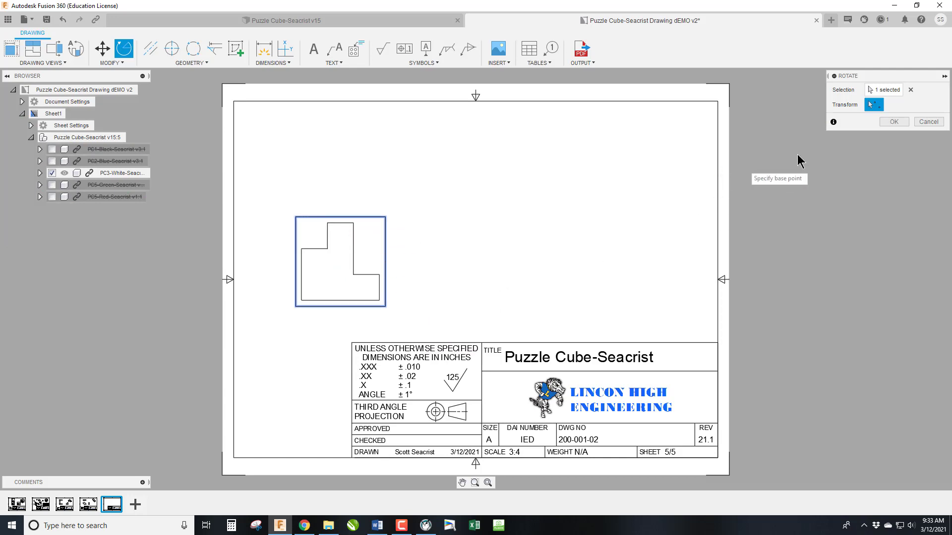
{"action": "left_click", "coordinate": [894, 122]}
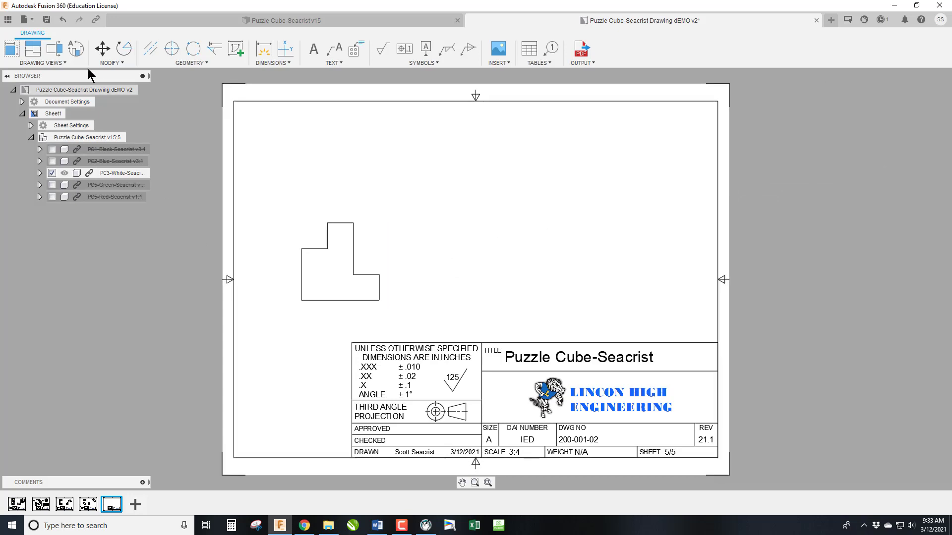
Project a top view, a right-side view and an isometric view from the white piece's base view.
{"action": "left_click", "coordinate": [31, 54]}
{"action": "left_click", "coordinate": [303, 269]}
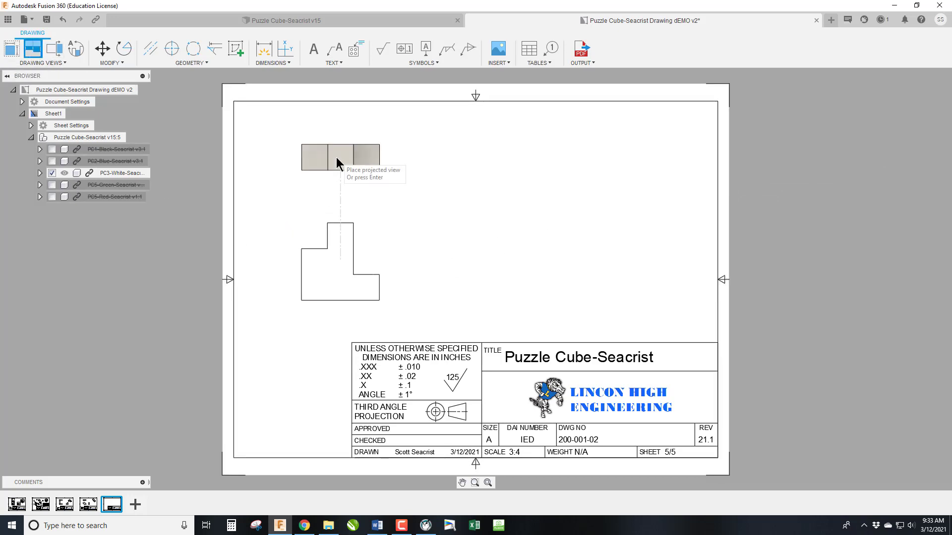
{"action": "left_click", "coordinate": [336, 158]}
{"action": "left_click", "coordinate": [503, 280]}
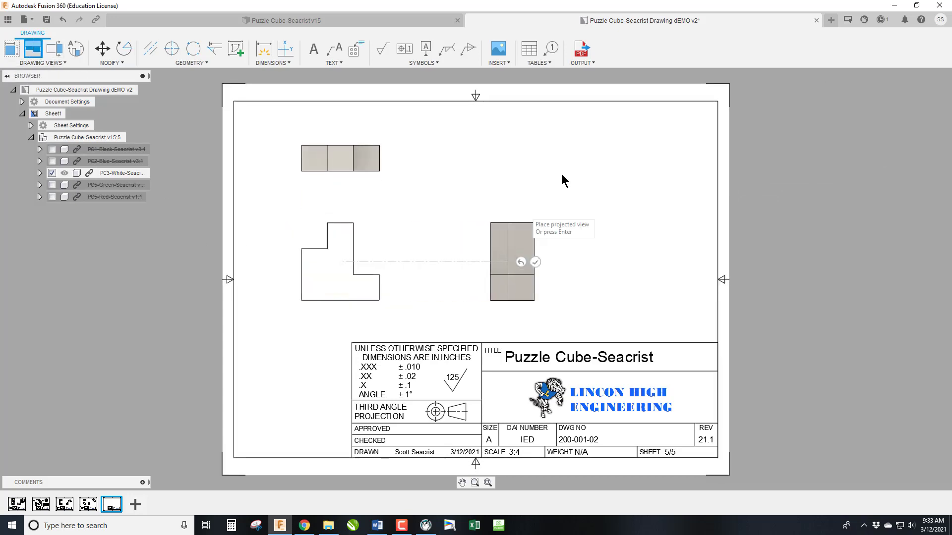
{"action": "left_click", "coordinate": [657, 171]}
{"action": "key", "text": "Return"}
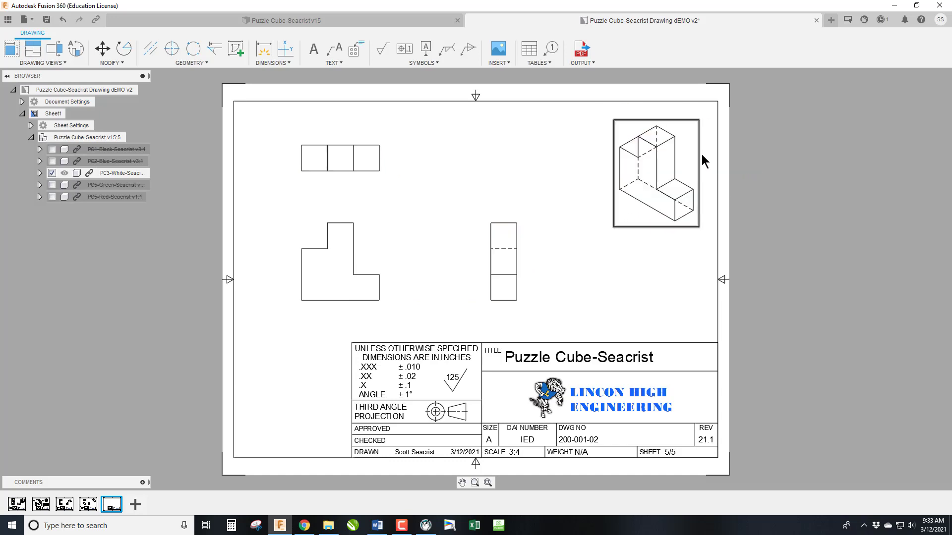
Set the isometric view of the white piece to the Shaded style.
{"action": "double_click", "coordinate": [663, 185]}
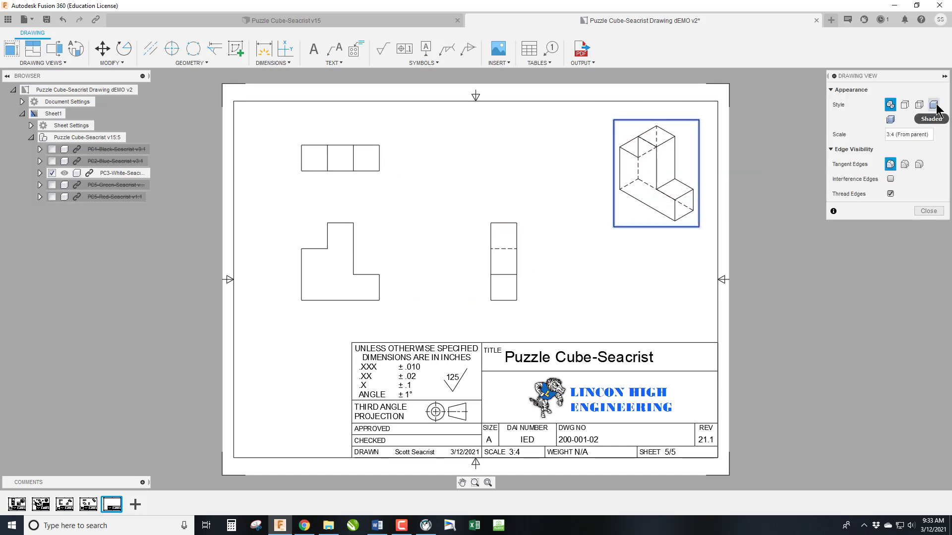
{"action": "left_click", "coordinate": [933, 105]}
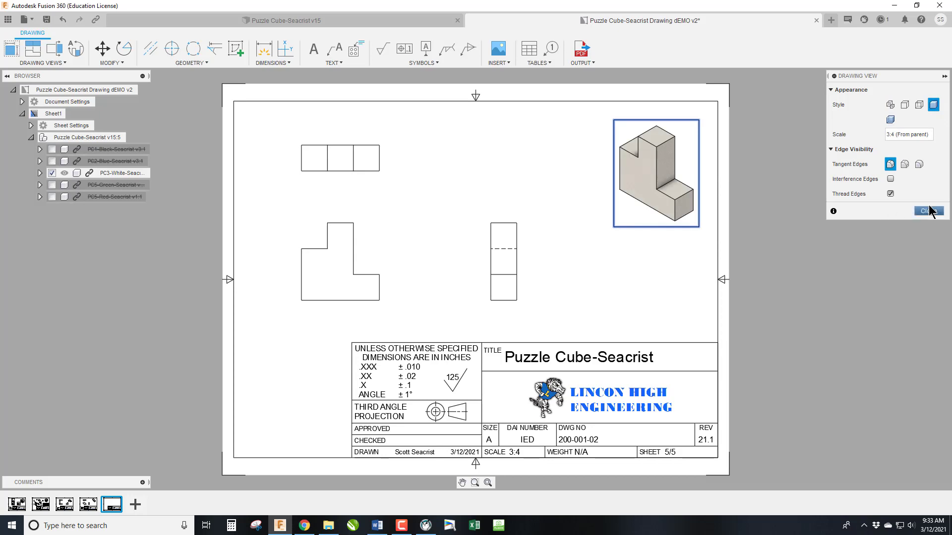
{"action": "left_click", "coordinate": [929, 211]}
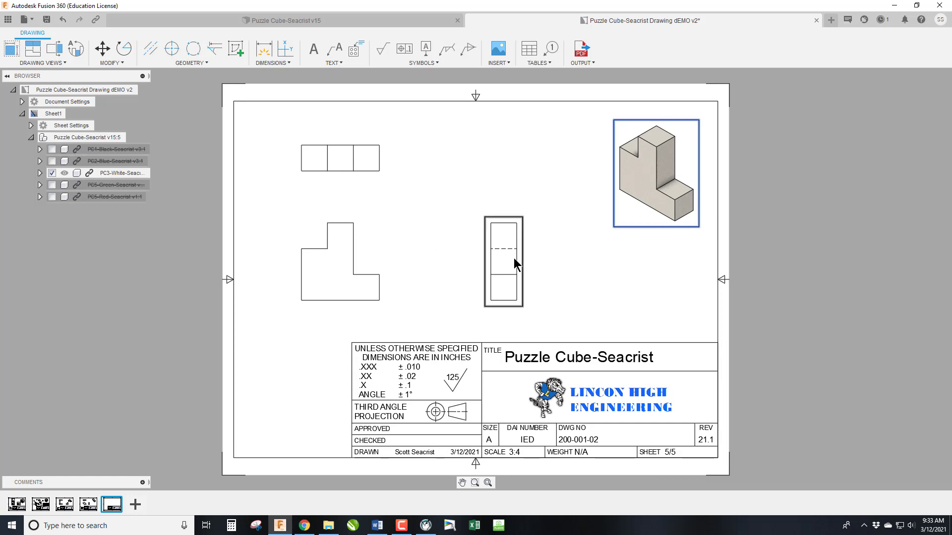
Add a copy of the blue piece's notes beside the white piece's title block and shift it slightly upward.
{"action": "key", "text": "m"}
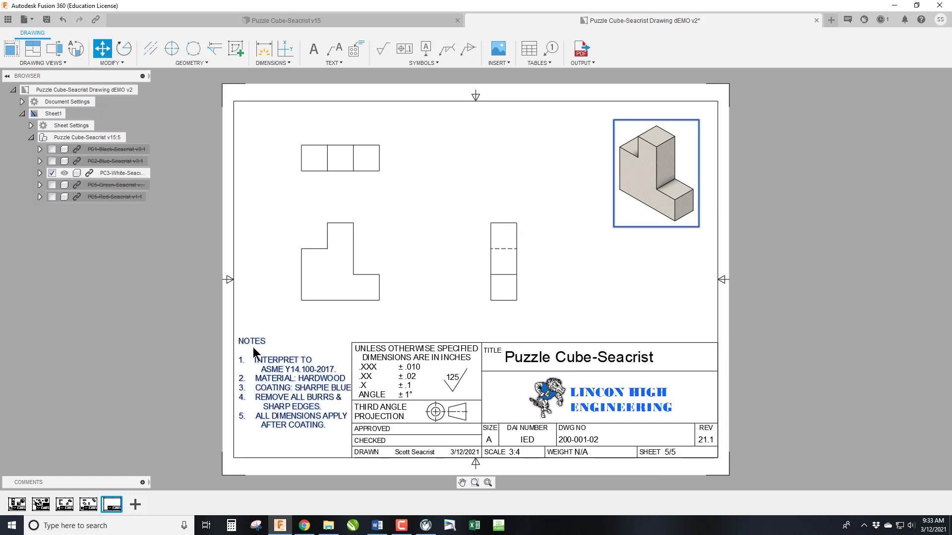
{"action": "left_click", "coordinate": [253, 351]}
{"action": "left_click", "coordinate": [318, 404]}
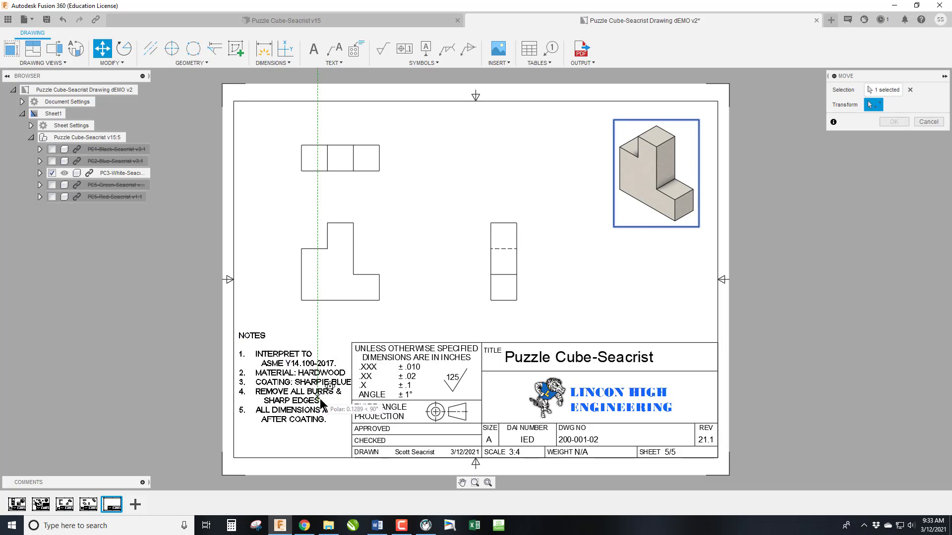
{"action": "left_click", "coordinate": [320, 403]}
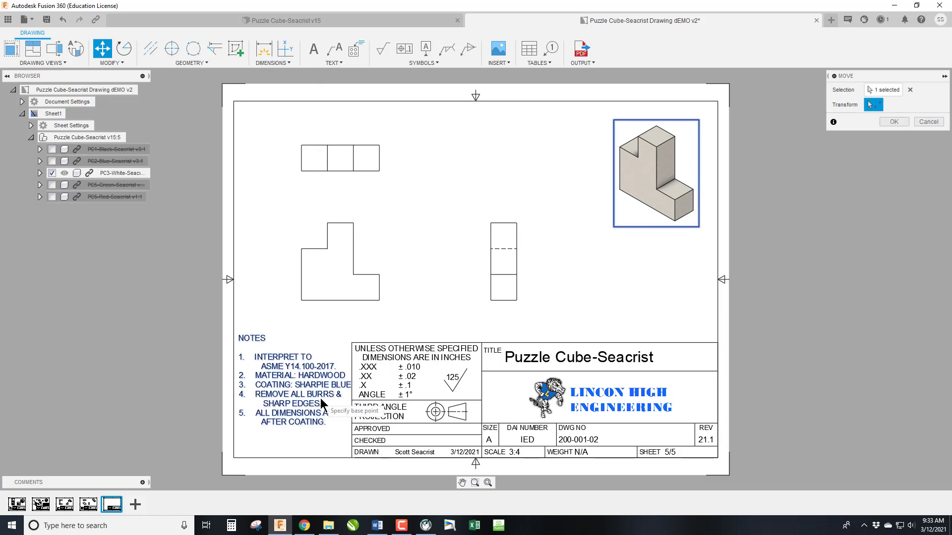
{"action": "left_click", "coordinate": [893, 122]}
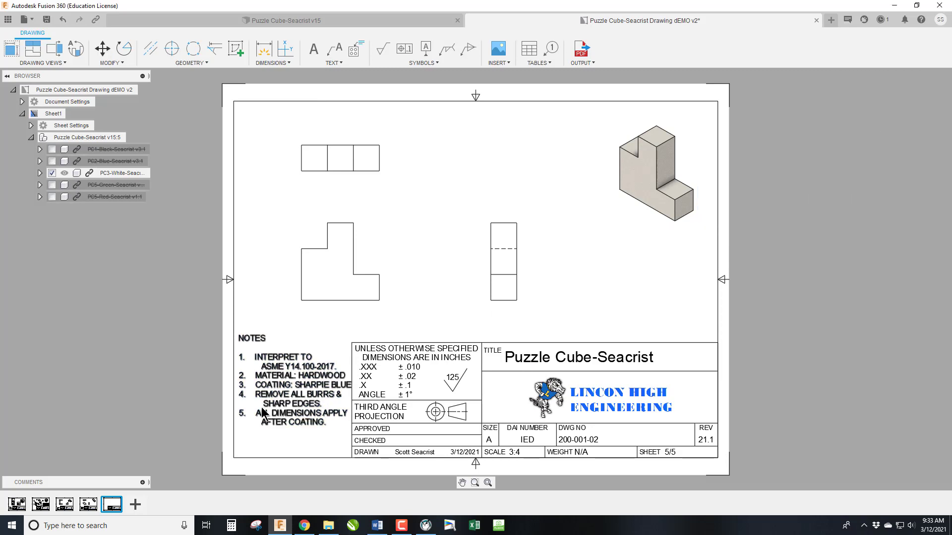
Change the coating in the white piece's notes to RAW, keeping the burr-removal note as a separate numbered line.
{"action": "double_click", "coordinate": [316, 401]}
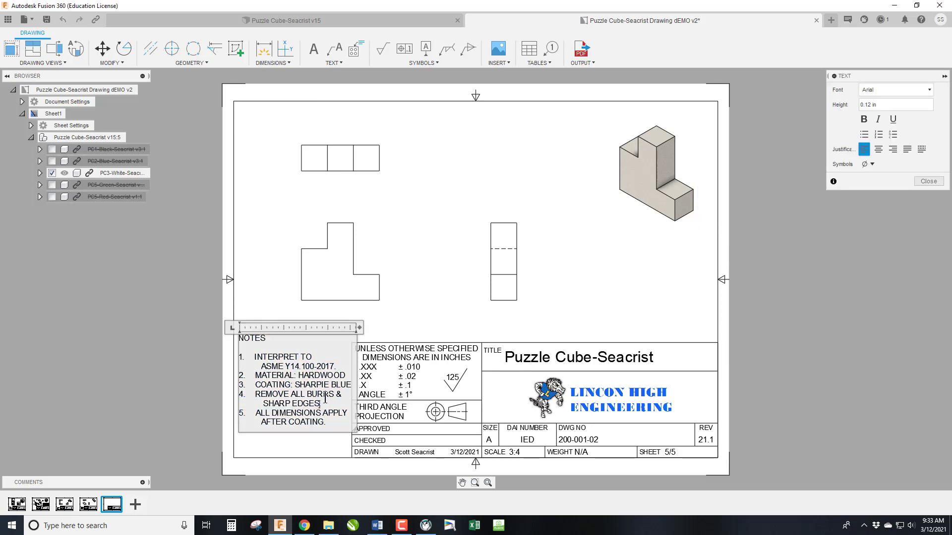
{"action": "double_click", "coordinate": [344, 386]}
{"action": "left_click", "coordinate": [353, 385]}
{"action": "mouse_move", "coordinate": [353, 385]}
{"action": "left_mouse_down"}
{"action": "mouse_move", "coordinate": [307, 387]}
{"action": "mouse_move", "coordinate": [352, 387]}
{"action": "left_mouse_up"}
{"action": "left_click", "coordinate": [296, 386]}
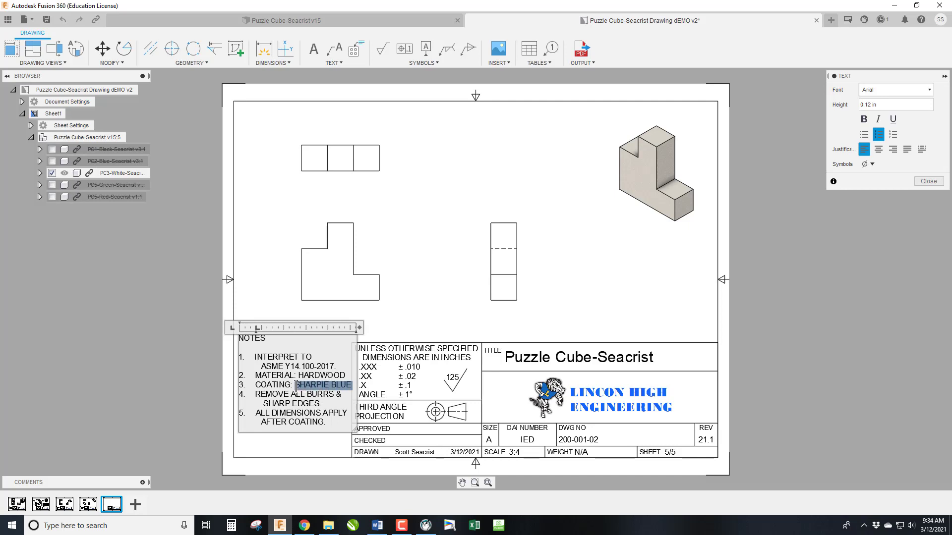
{"action": "key", "text": "Delete"}
{"action": "key", "text": "Delete"}
{"action": "type", "text": "RAWREMOV"}
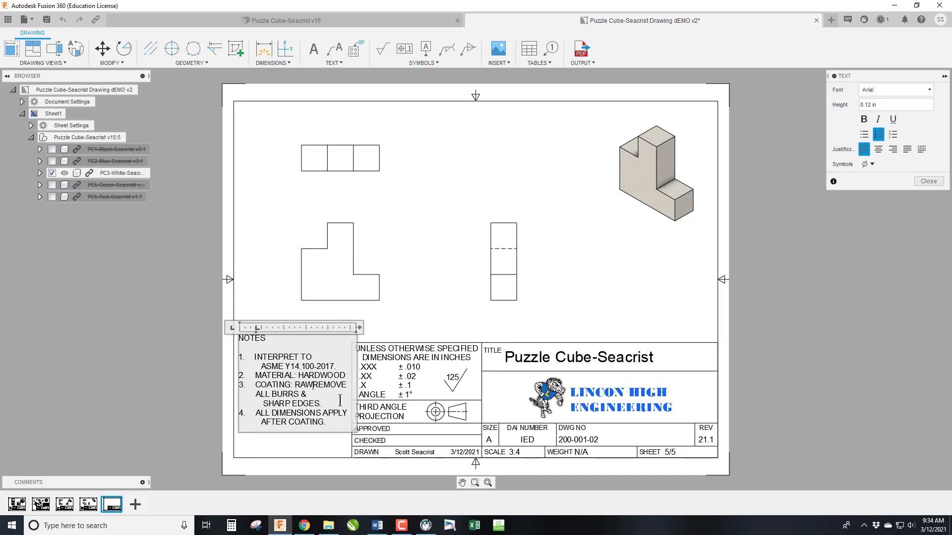
{"action": "key", "text": "Return"}
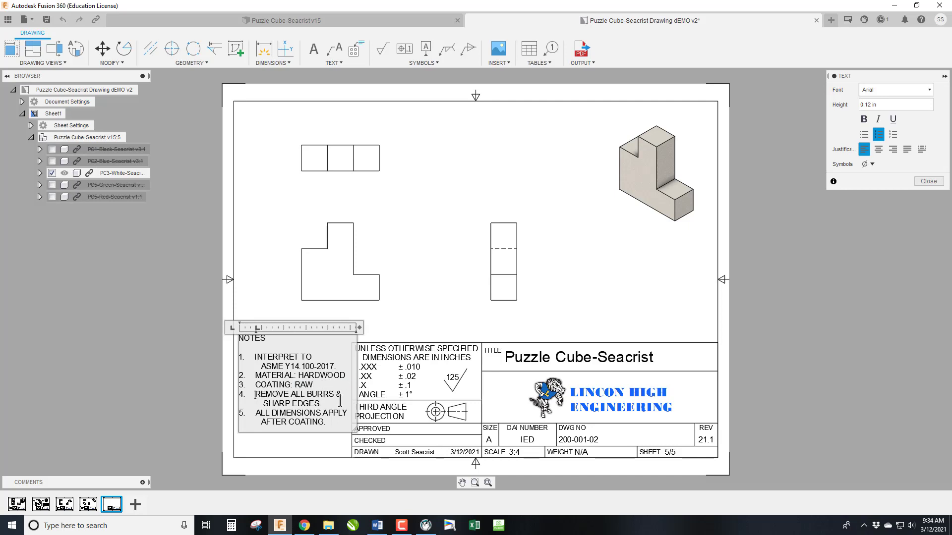
{"action": "left_click", "coordinate": [930, 183]}
Create a drawing of the PC5 green component from the puzzle cube design on a new sheet of the existing drawing.
{"action": "left_click", "coordinate": [274, 19]}
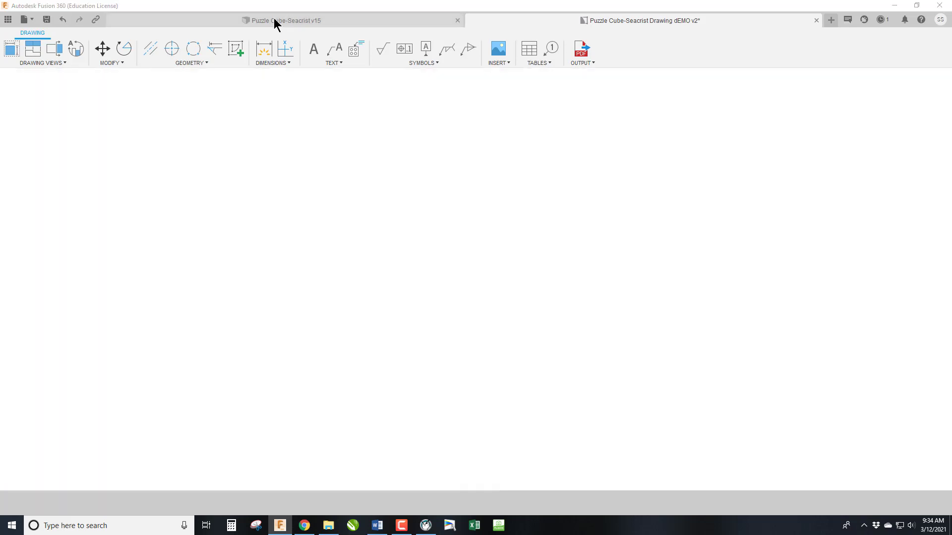
{"action": "right_click", "coordinate": [113, 188]}
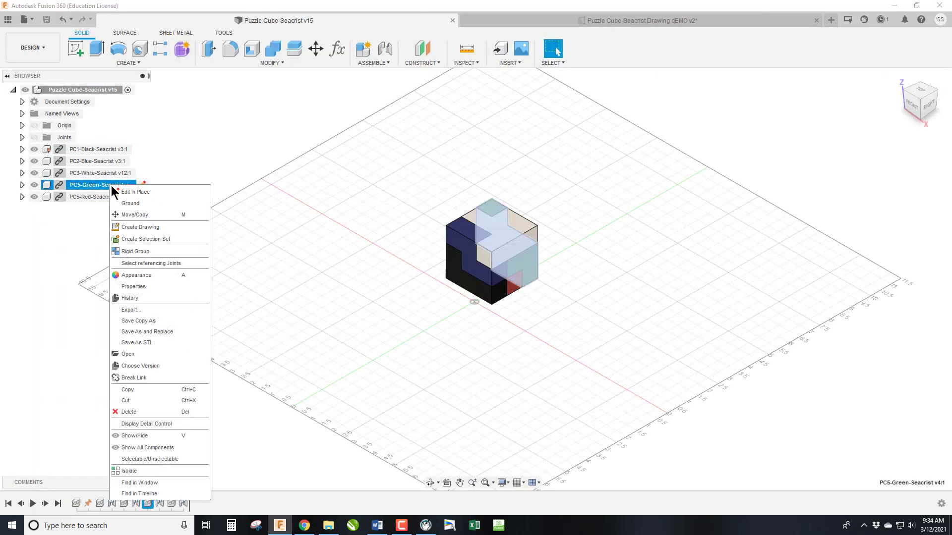
{"action": "left_click", "coordinate": [138, 227]}
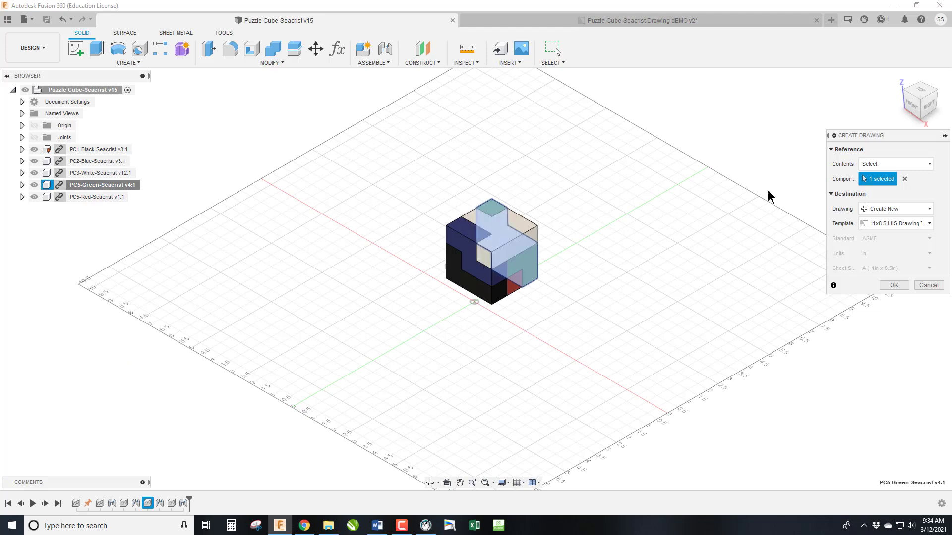
{"action": "left_click", "coordinate": [895, 208]}
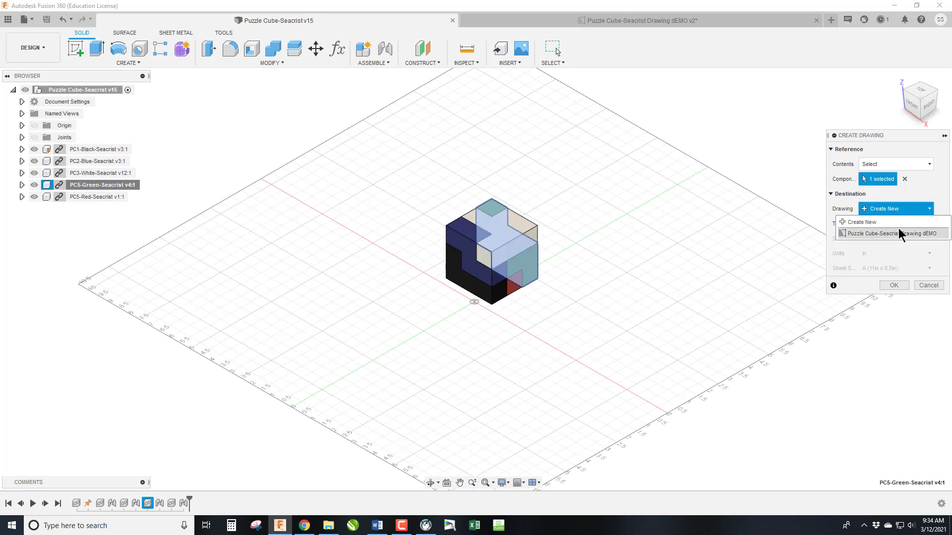
{"action": "left_click", "coordinate": [892, 234]}
{"action": "left_click", "coordinate": [895, 286]}
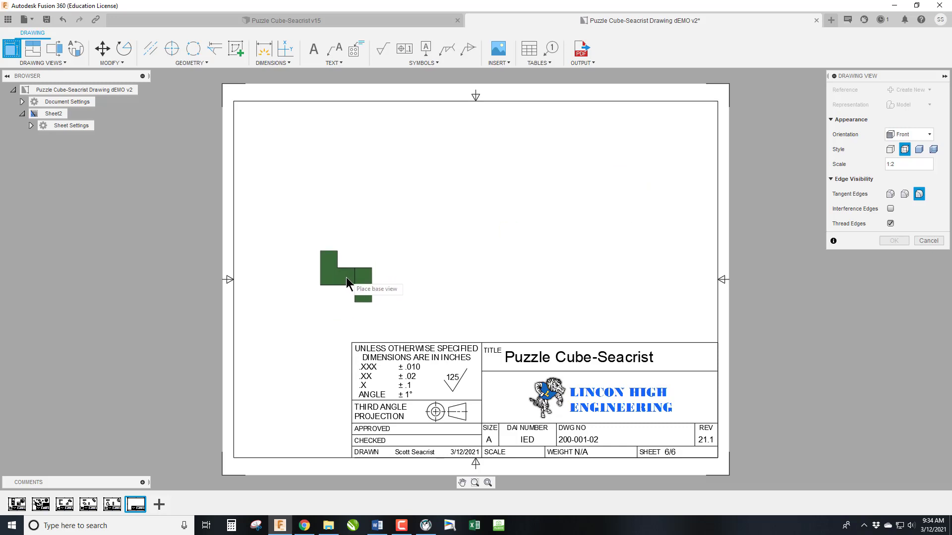
Place the green piece's base view on the left side of the sheet with Front orientation and a 3:4 scale.
{"action": "double_click", "coordinate": [905, 164]}
{"action": "type", "text": "3"}
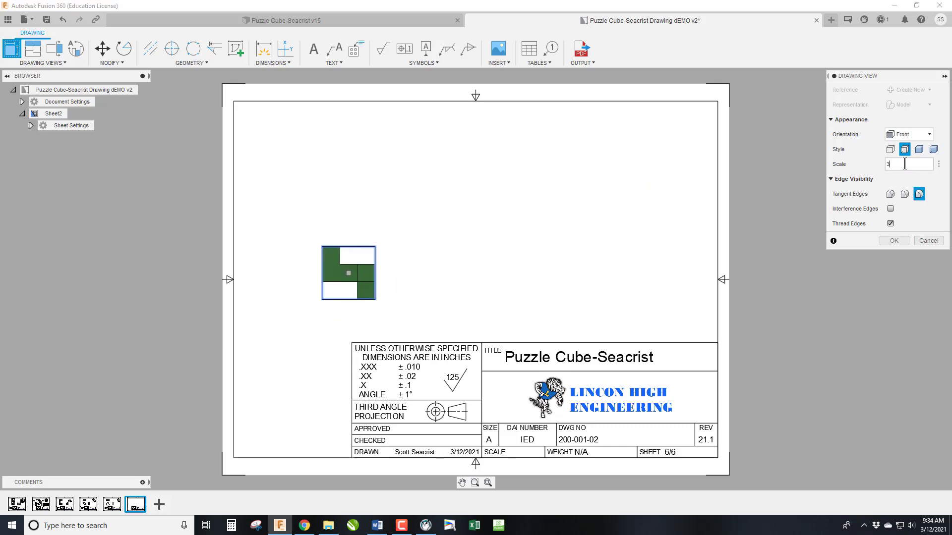
{"action": "type", "text": ":4"}
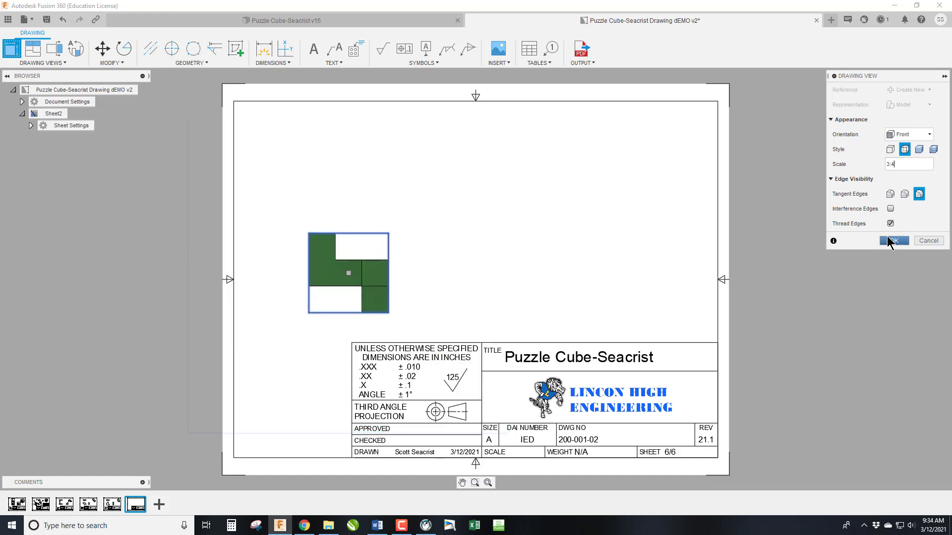
{"action": "left_click", "coordinate": [891, 241]}
Rotate the green piece's base view a quarter turn clockwise about its inner corner.
{"action": "left_click", "coordinate": [124, 48]}
{"action": "left_click", "coordinate": [388, 248]}
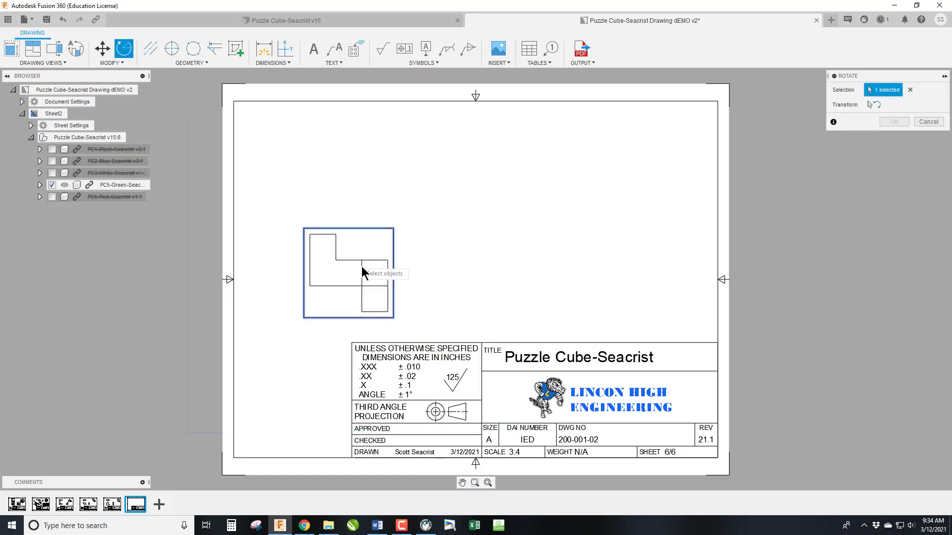
{"action": "left_click", "coordinate": [871, 105]}
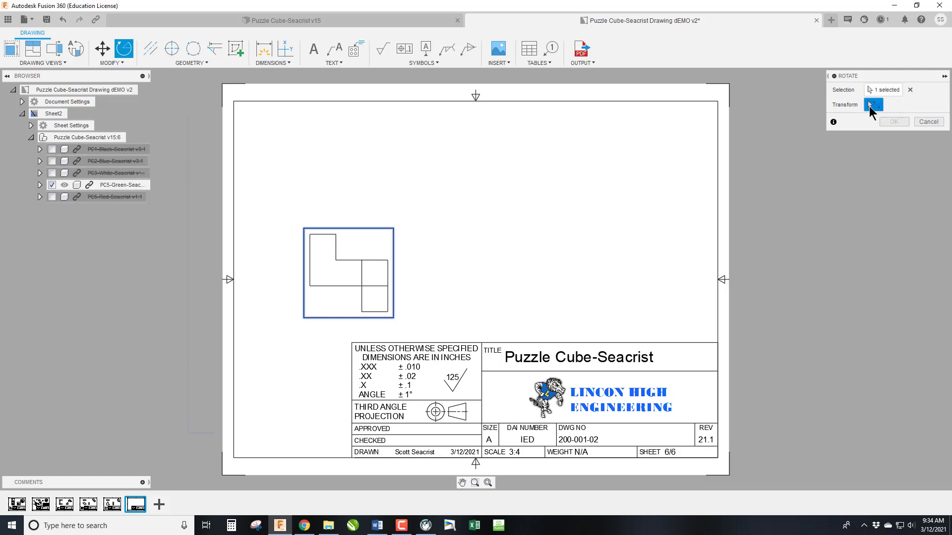
{"action": "left_click", "coordinate": [362, 260]}
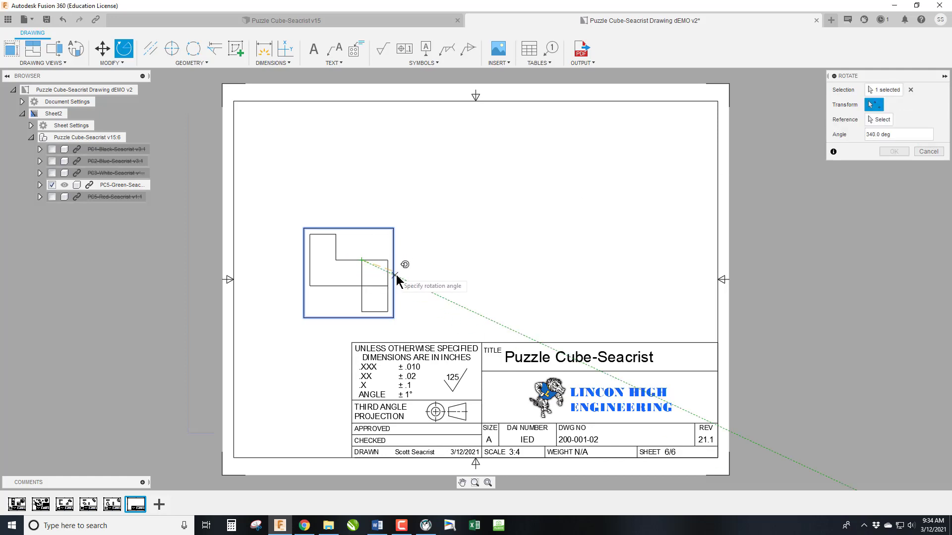
{"action": "left_click", "coordinate": [362, 284]}
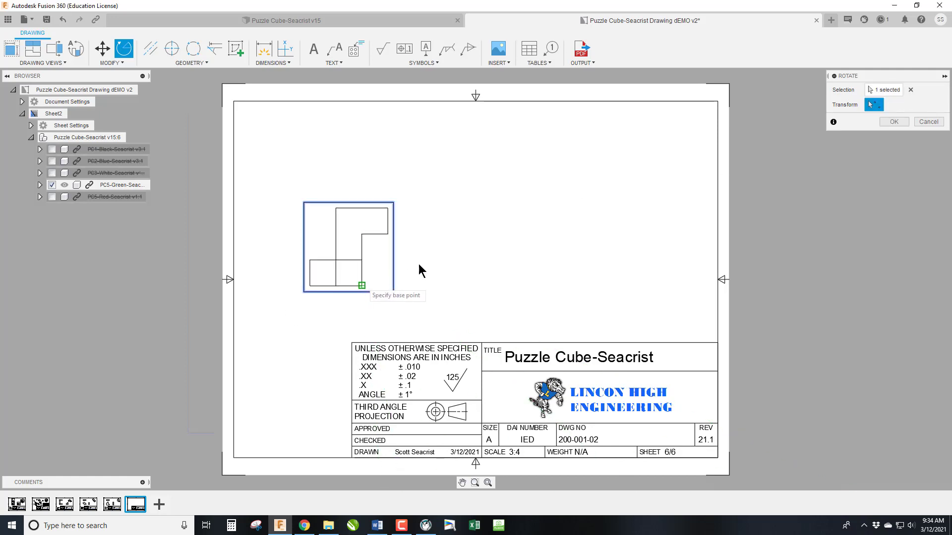
Project top, right-side and isometric views from the green piece's rotated base view, with the isometric at the sheet's upper right.
{"action": "left_click", "coordinate": [32, 48]}
{"action": "left_click", "coordinate": [344, 156]}
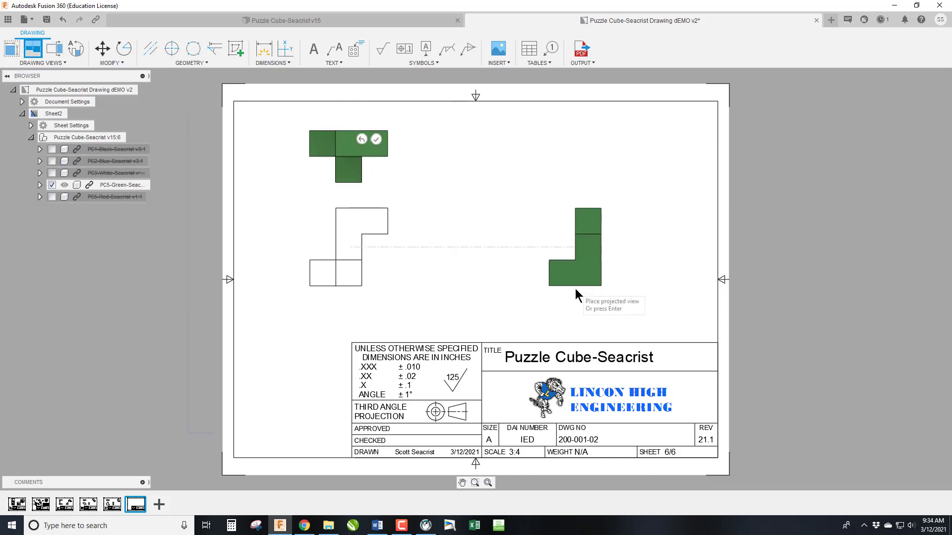
{"action": "left_click", "coordinate": [538, 275]}
{"action": "left_click", "coordinate": [647, 165]}
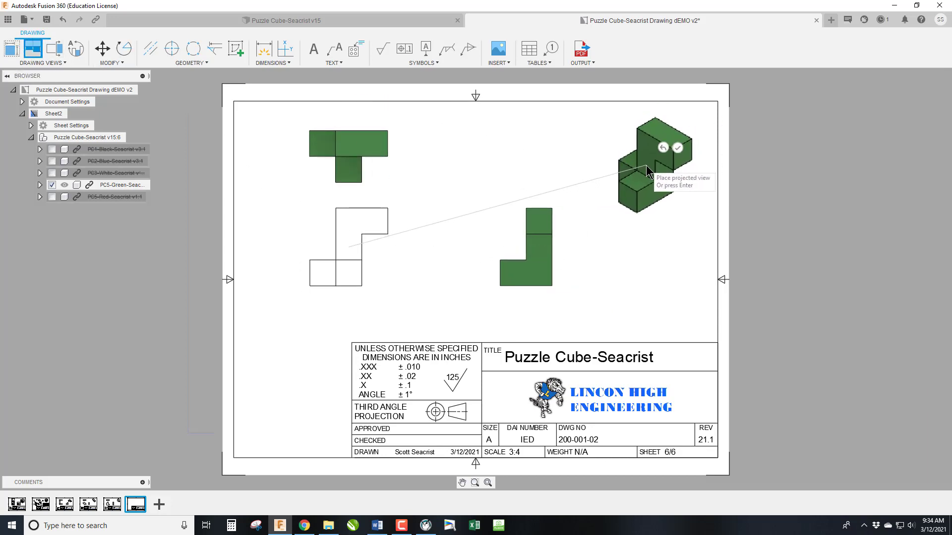
{"action": "key", "text": "Return"}
Set the green piece's isometric view to the Shaded style.
{"action": "double_click", "coordinate": [682, 170]}
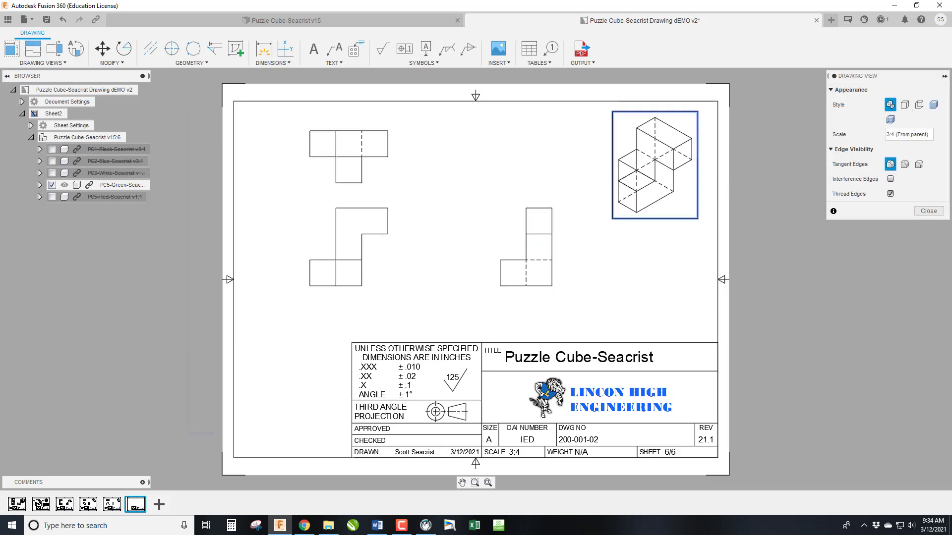
{"action": "left_click", "coordinate": [934, 105]}
{"action": "left_click", "coordinate": [929, 211]}
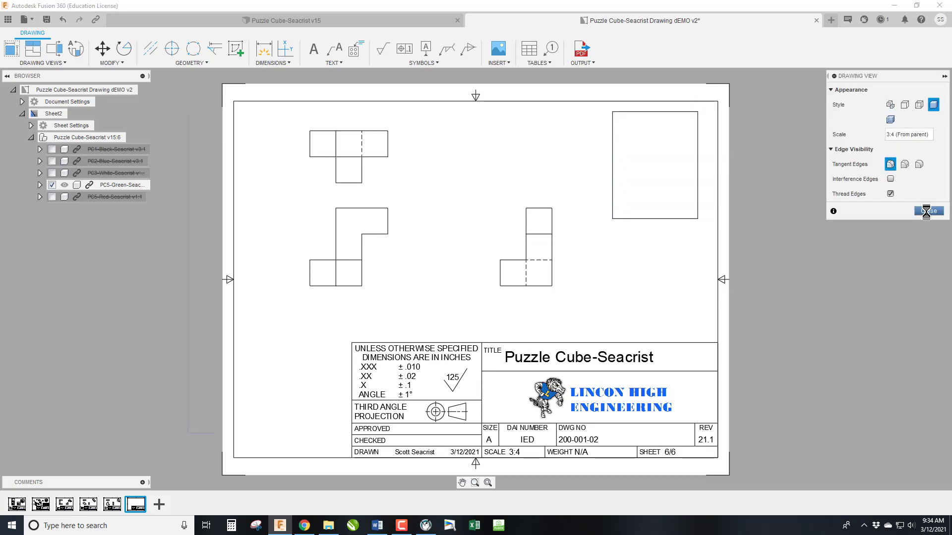
Add a copy of the blue piece's notes beside the green piece's title block.
{"action": "type", "text": "NOTES 1. INTERPRET TO ASME Y14.100-2017. 2. MATERIAL: HARDWOOD 3. COATING: SHARPIE BLUE 4. REMOVE ALL BURRS & SHARP EDGES. 5. ALL DIMENSIONS APPLY AFTER COATING."}
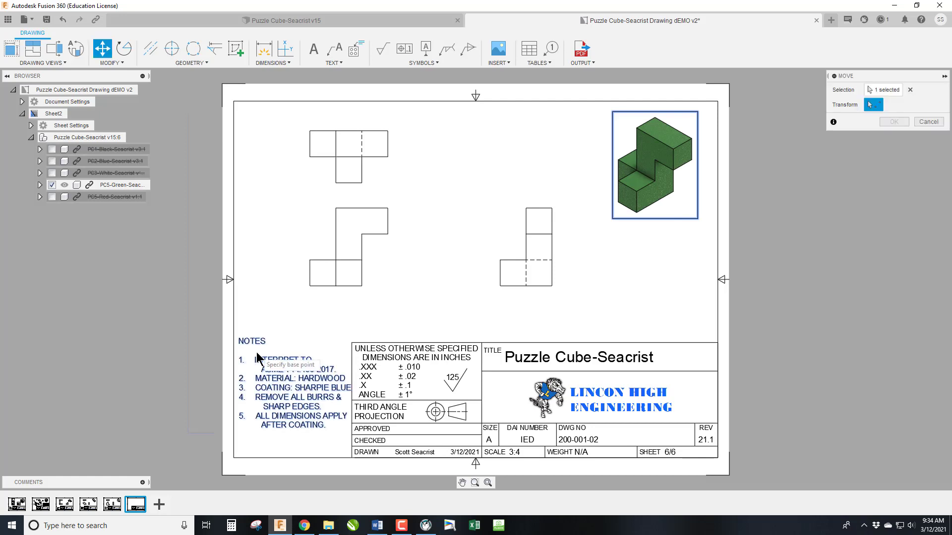
{"action": "left_click", "coordinate": [287, 392]}
{"action": "left_click", "coordinate": [893, 121]}
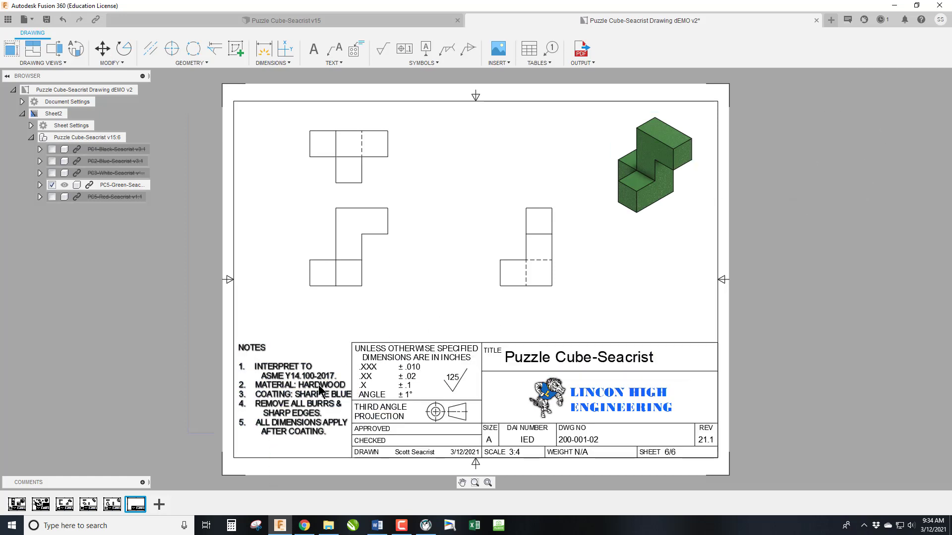
Change the coating in the green piece's notes to SHARPIE GREEN.
{"action": "double_click", "coordinate": [338, 394]}
{"action": "type", "text": "G"}
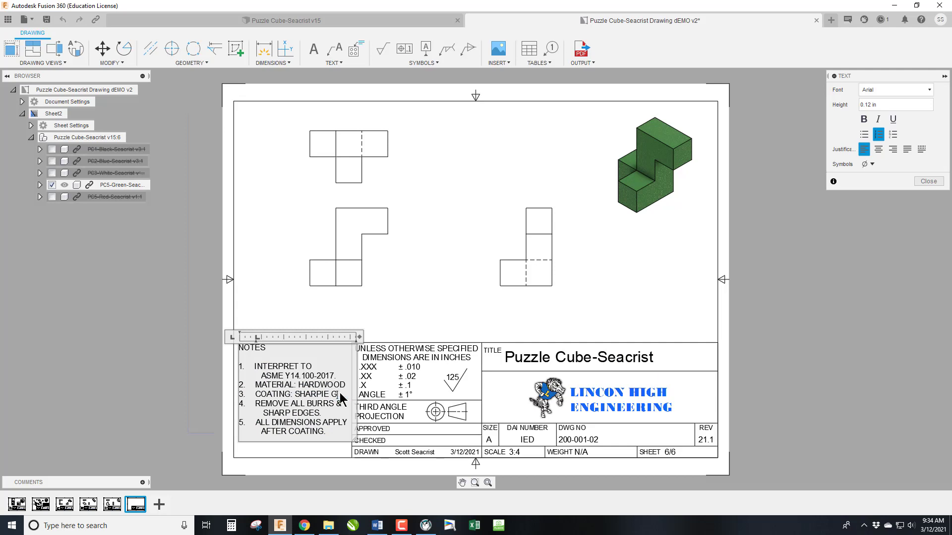
{"action": "type", "text": "REEN"}
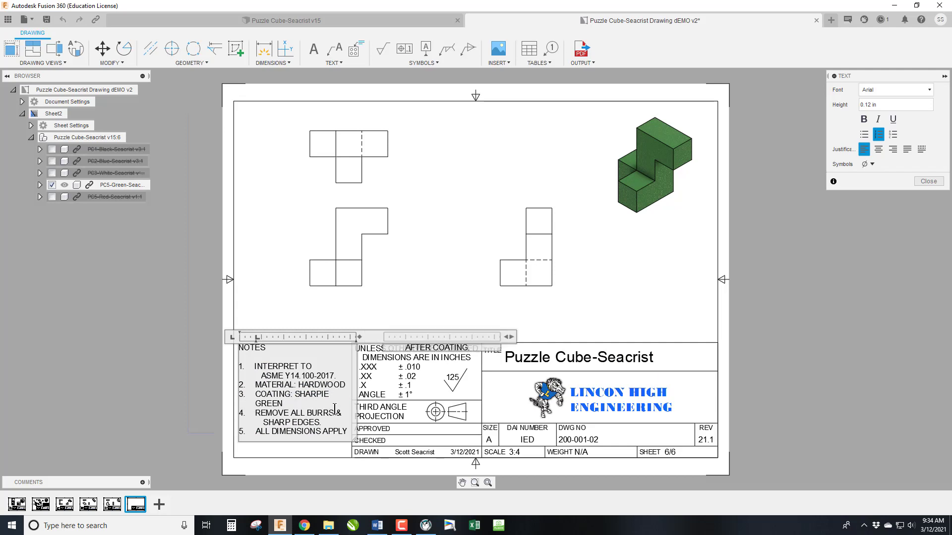
{"action": "left_click", "coordinate": [922, 181]}
Shift the green piece's notes slightly upward, lengthen their text box to fit all lines in one column, and save the drawing.
{"action": "key", "text": "m"}
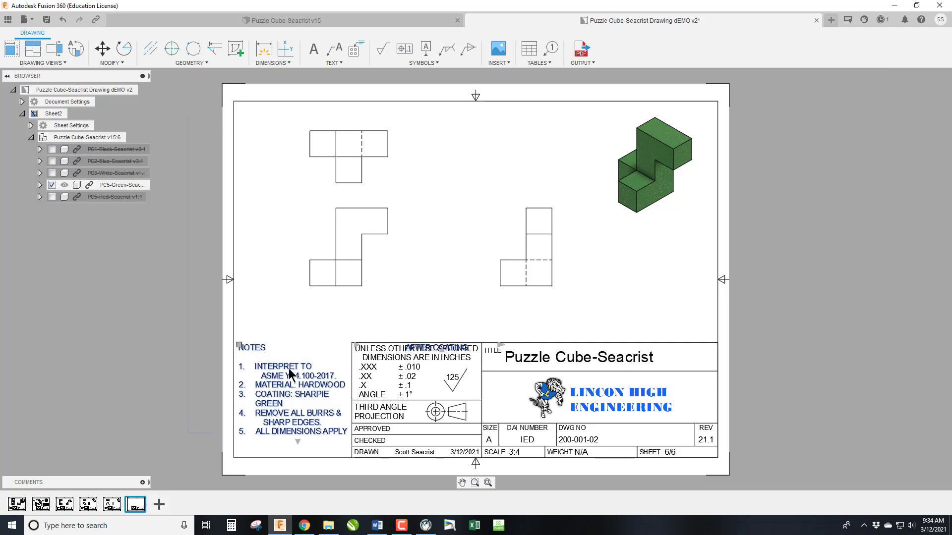
{"action": "left_click", "coordinate": [291, 379]}
{"action": "left_click", "coordinate": [290, 368]}
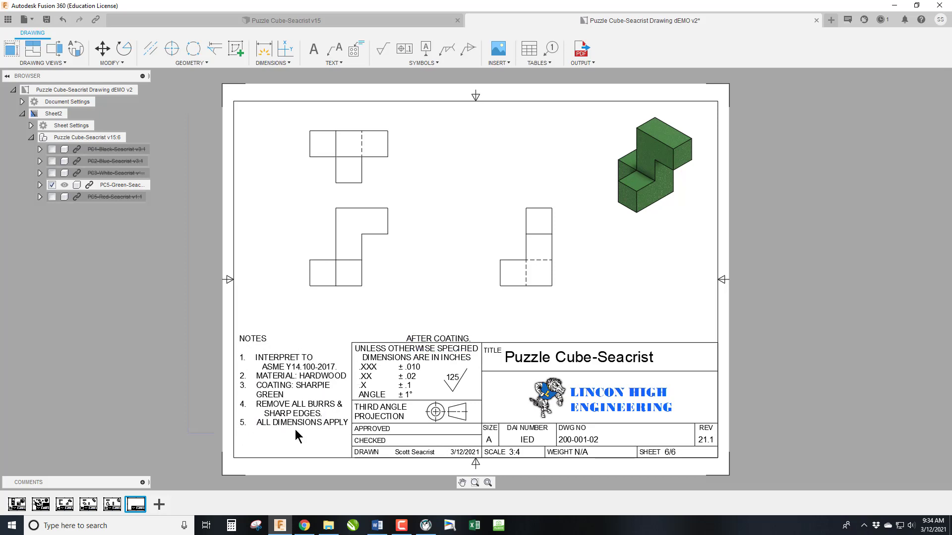
{"action": "left_click", "coordinate": [302, 442]}
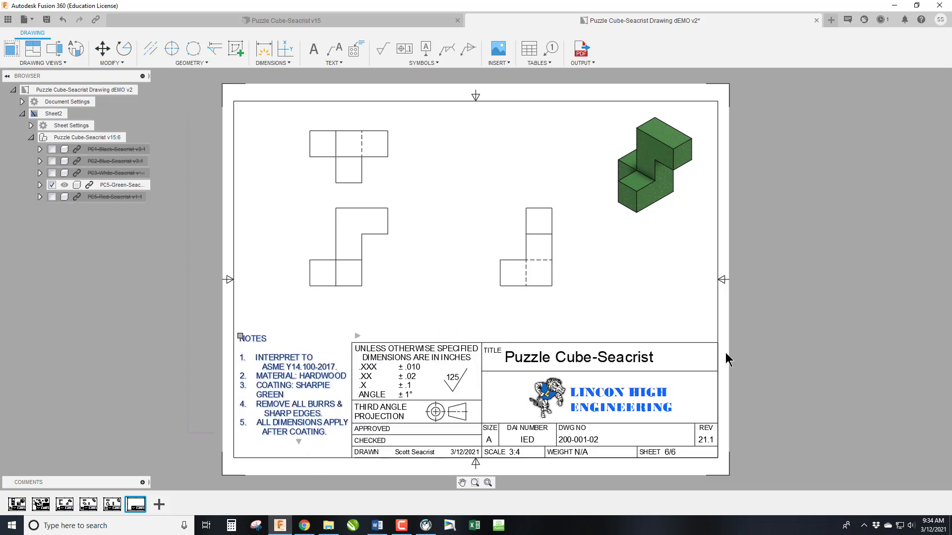
{"action": "left_click", "coordinate": [46, 19]}
{"action": "left_click", "coordinate": [464, 276]}
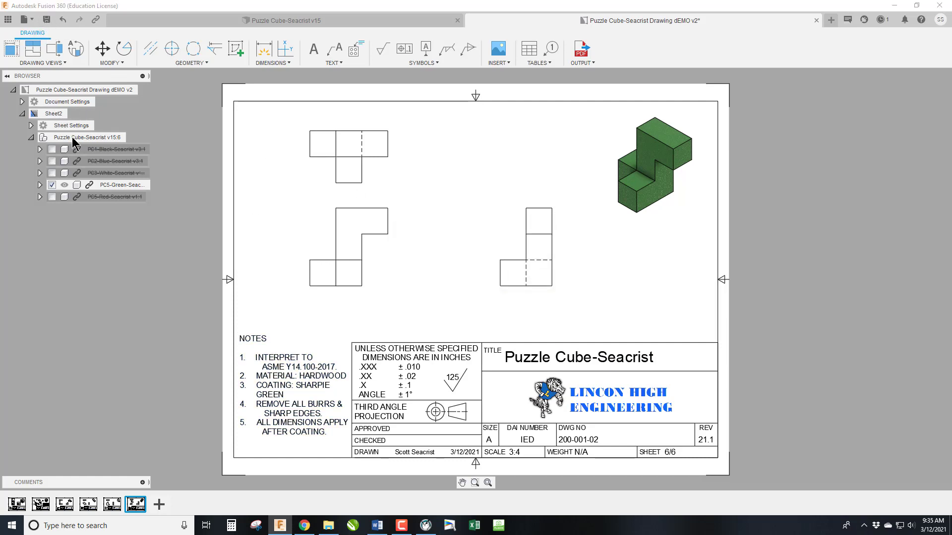
Rename the green piece's sheet as GREEN PIECE and save the drawing with the version description User Saved.
{"action": "double_click", "coordinate": [56, 113]}
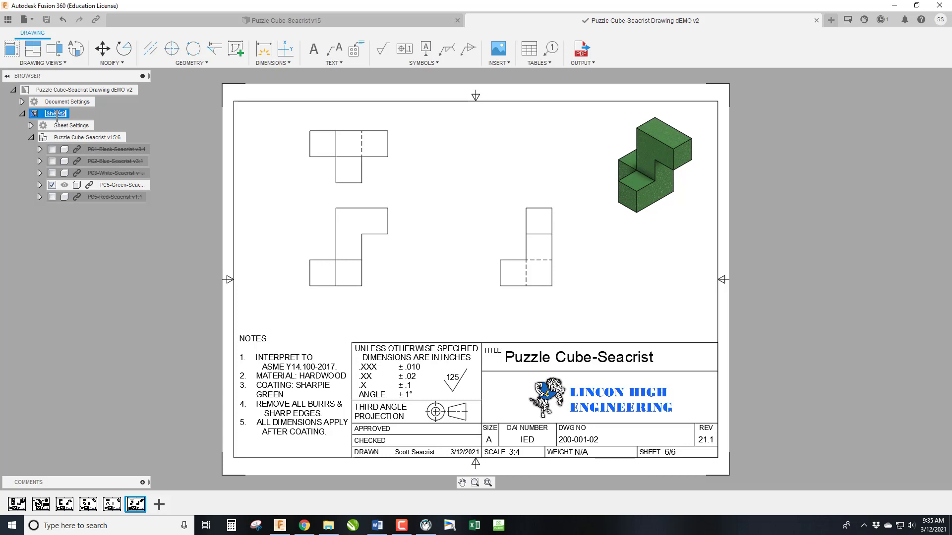
{"action": "type", "text": "GREEN p"}
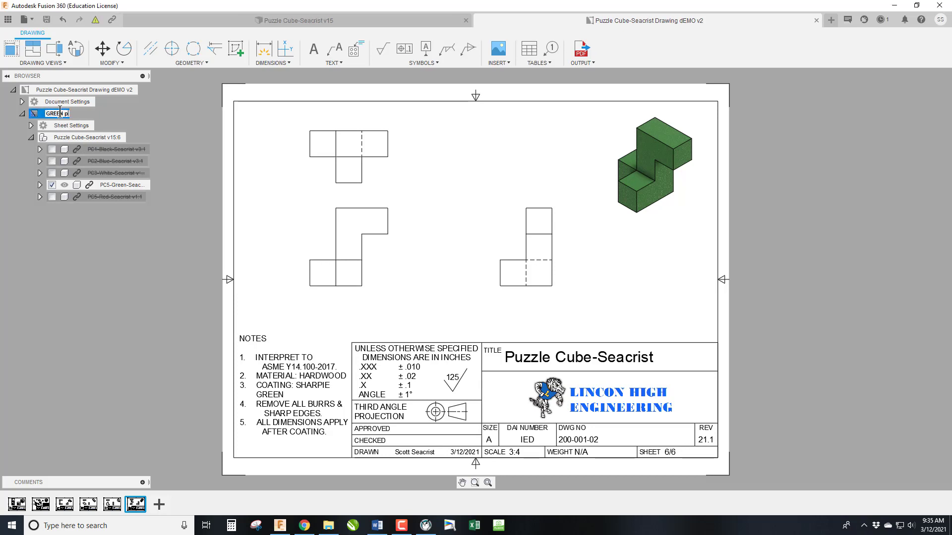
{"action": "type", "text": "IES"}
{"action": "type", "text": "E"}
{"action": "key", "text": "BackSpace"}
{"action": "key", "text": "BackSpace"}
{"action": "key", "text": "BackSpace"}
{"action": "key", "text": "Return"}
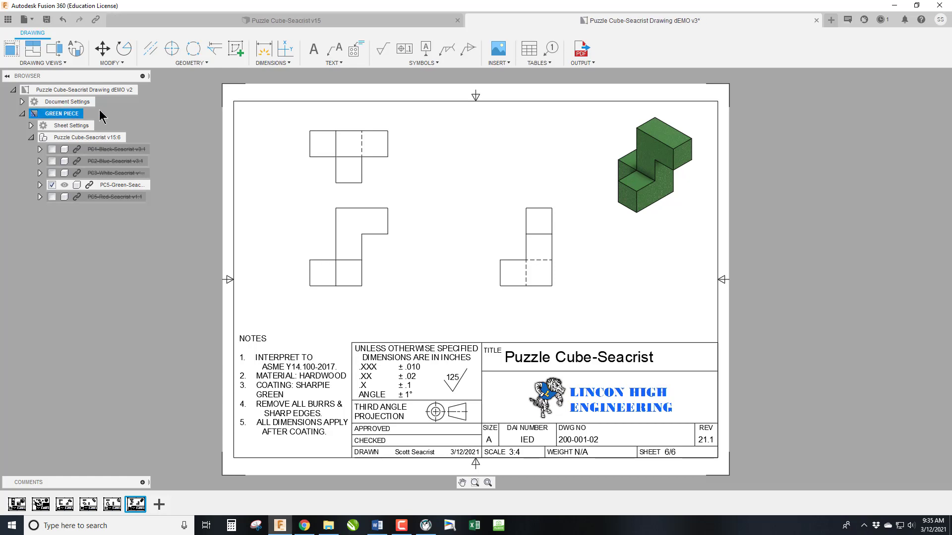
{"action": "left_click", "coordinate": [46, 19]}
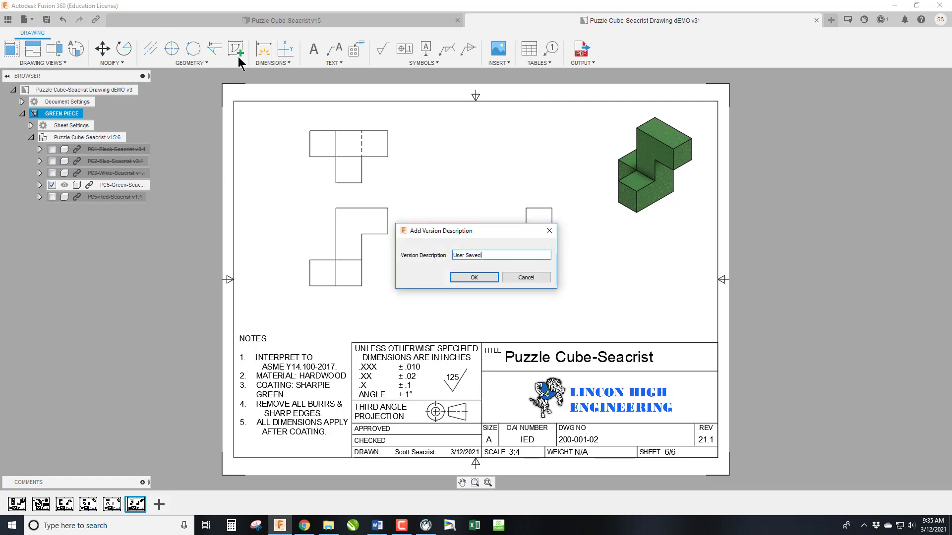
{"action": "left_click", "coordinate": [466, 275]}
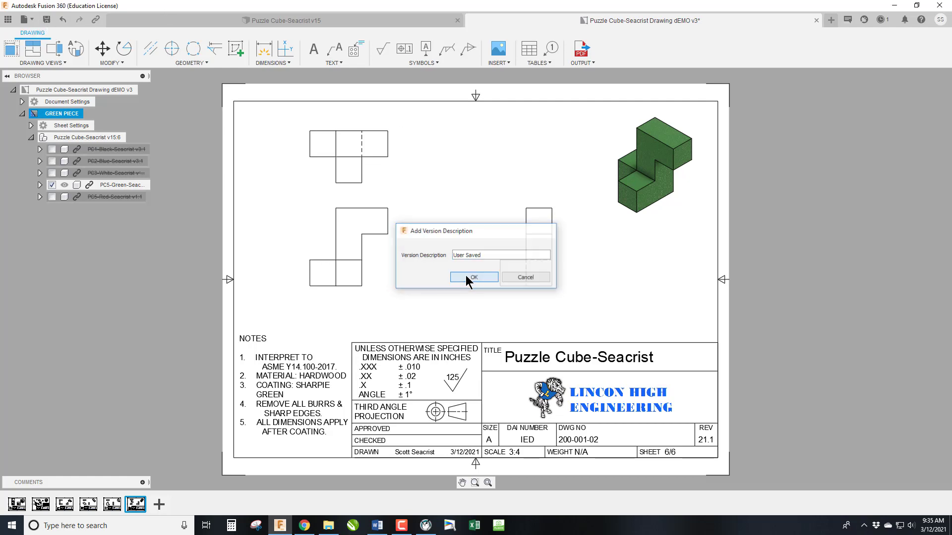
Create a drawing of the PC5 red component from the puzzle cube design on a new sheet of the existing drawing.
{"action": "left_click", "coordinate": [279, 20]}
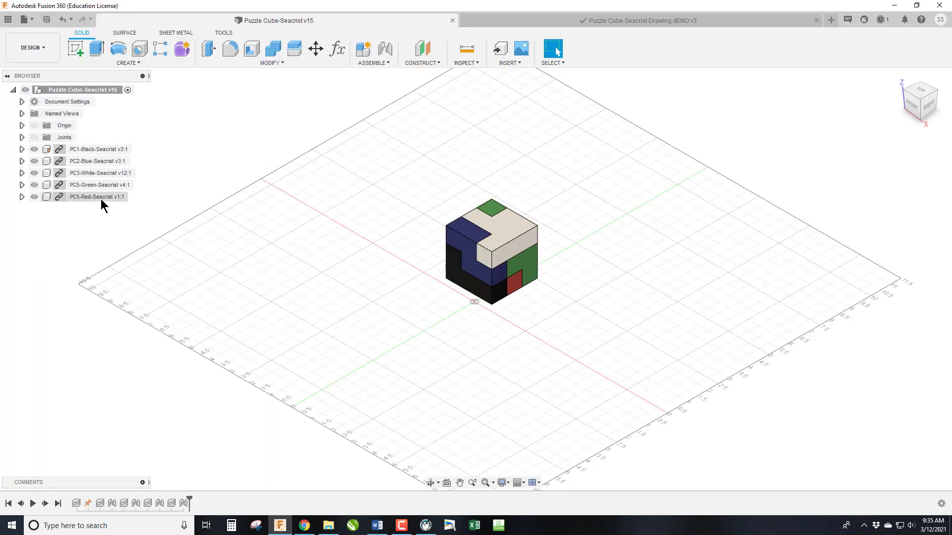
{"action": "right_click", "coordinate": [101, 200]}
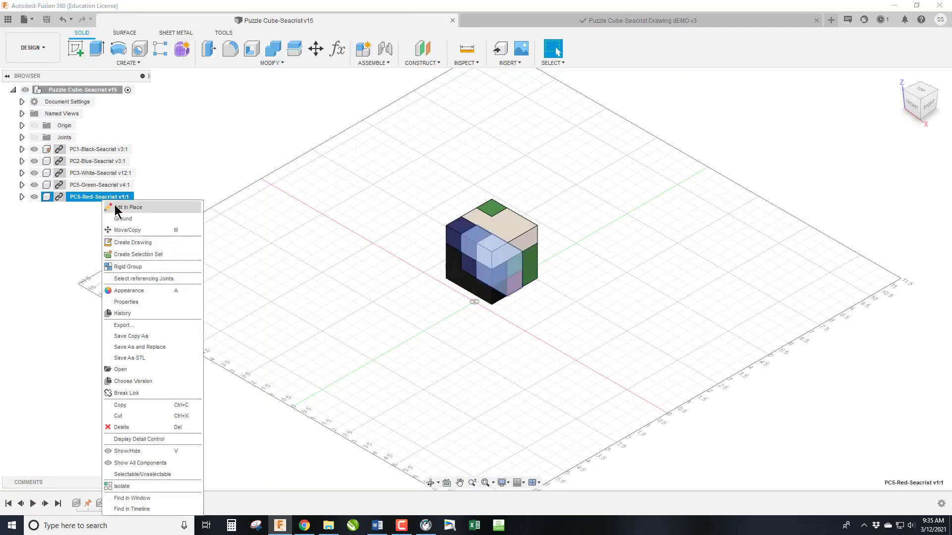
{"action": "left_click", "coordinate": [138, 246]}
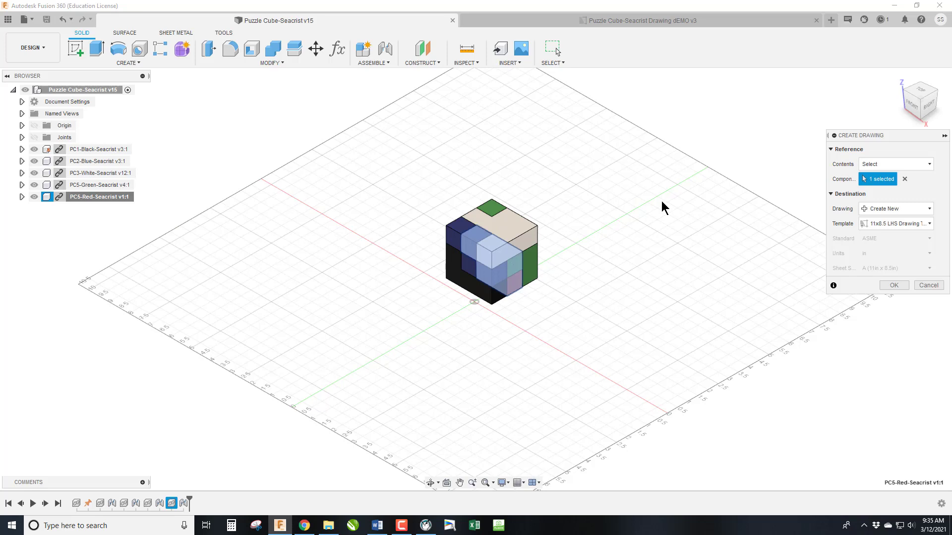
{"action": "left_click", "coordinate": [875, 210]}
{"action": "left_click", "coordinate": [909, 242]}
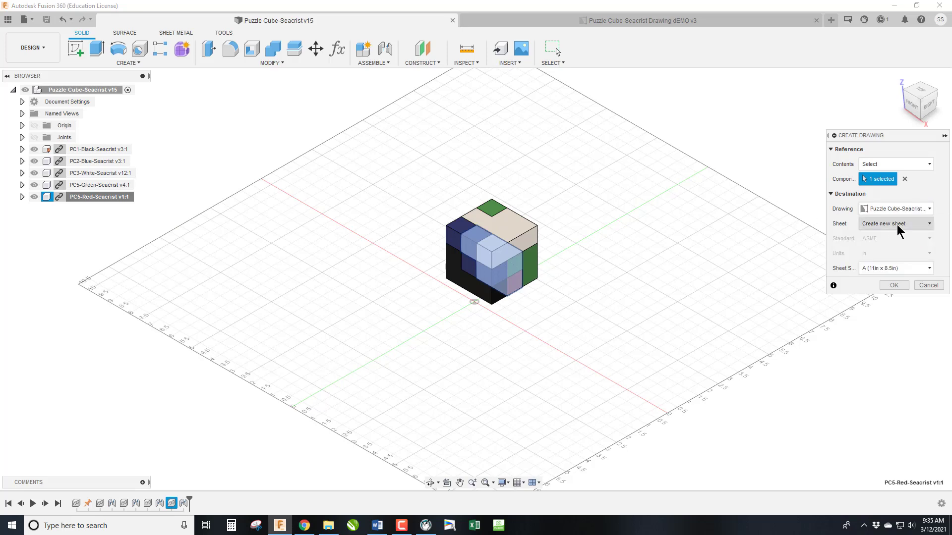
{"action": "left_click", "coordinate": [893, 285]}
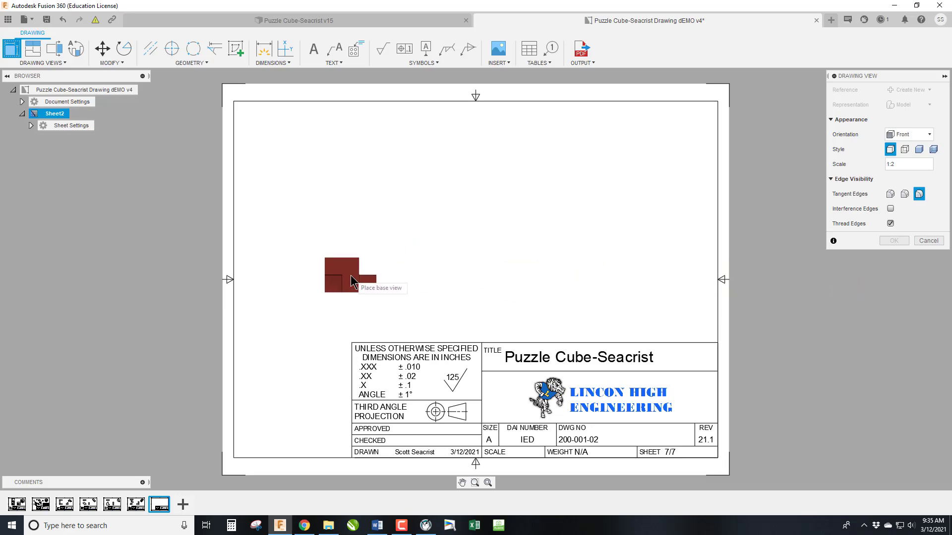
Place the red piece's base view on the left side of the sheet with Front orientation and a 3:4 scale.
{"action": "left_click", "coordinate": [350, 275]}
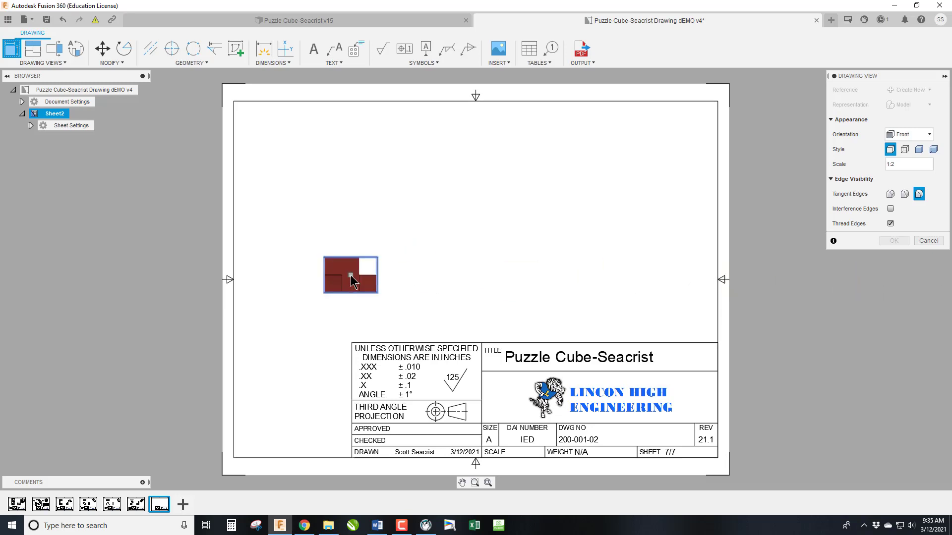
{"action": "double_click", "coordinate": [900, 165]}
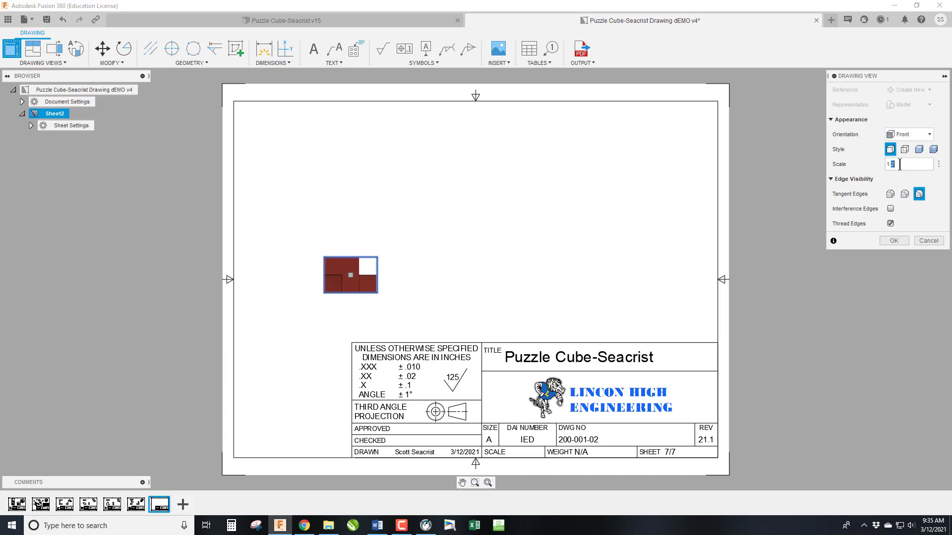
{"action": "type", "text": "3:"}
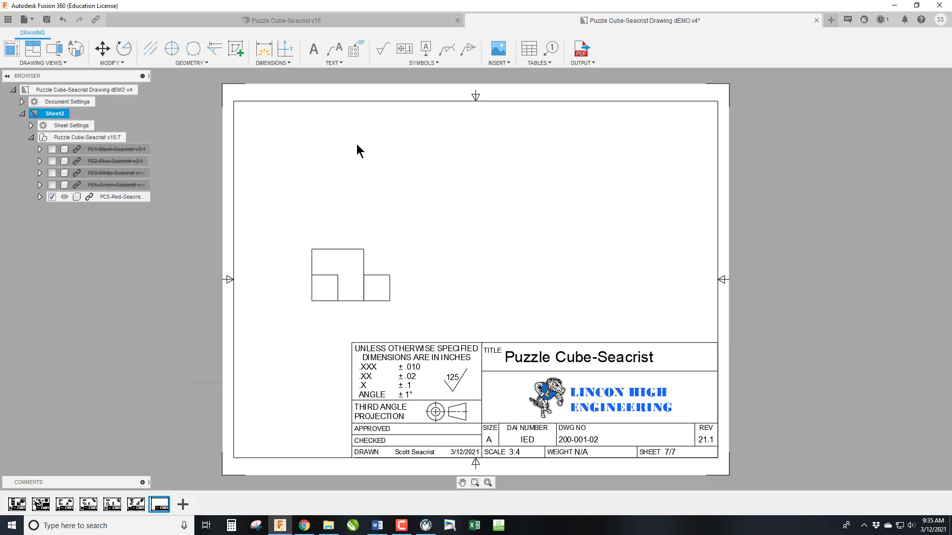
Project top, right-side and isometric views from the red piece's base view.
{"action": "left_click", "coordinate": [32, 49]}
{"action": "left_click", "coordinate": [359, 267]}
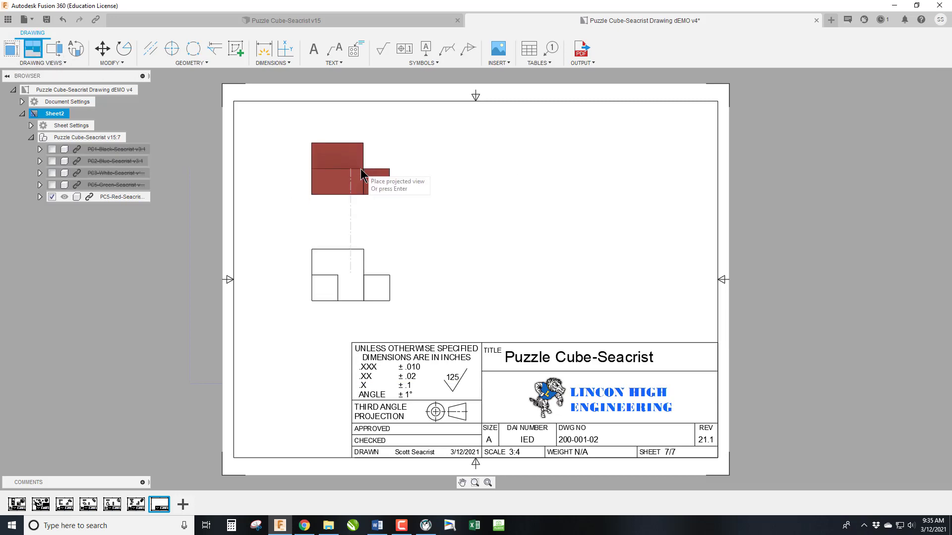
{"action": "left_click", "coordinate": [360, 168]}
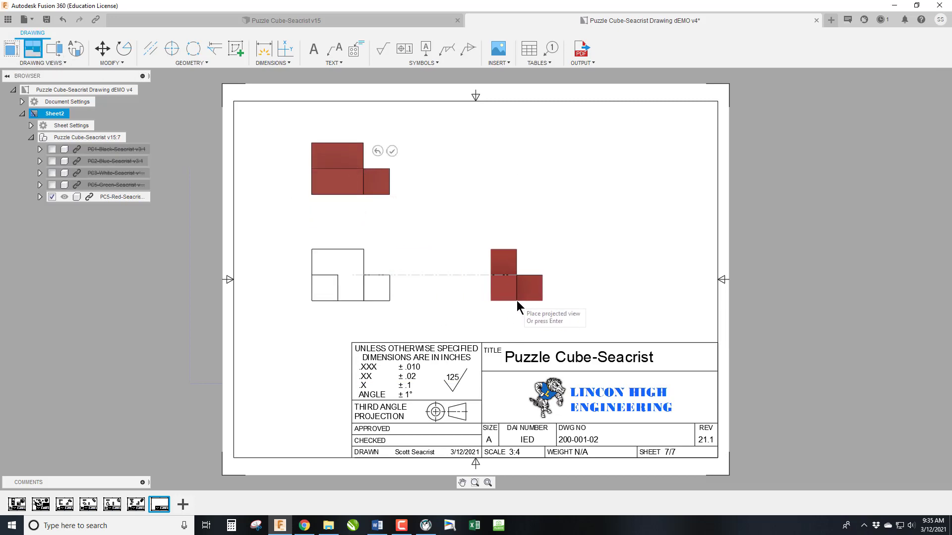
{"action": "left_click", "coordinate": [517, 300]}
{"action": "left_click", "coordinate": [633, 181]}
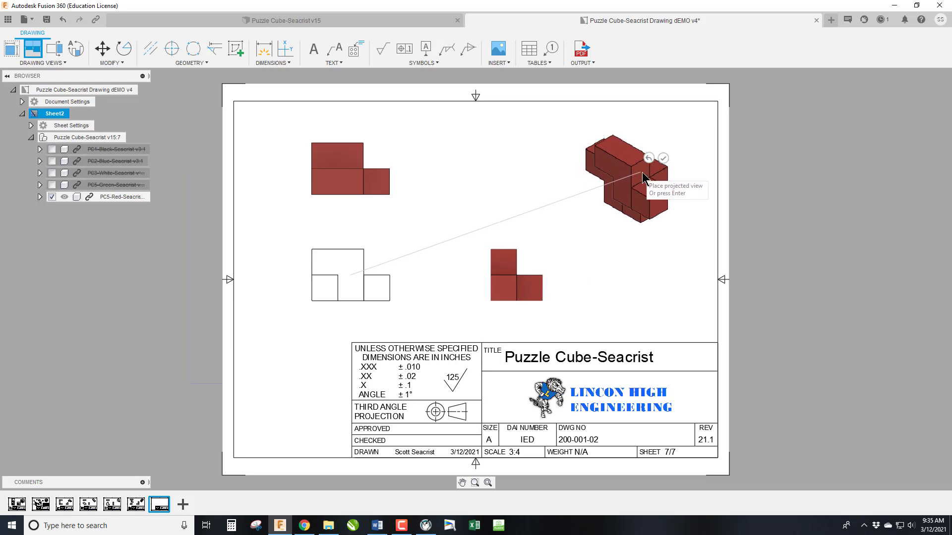
{"action": "left_click", "coordinate": [664, 159]}
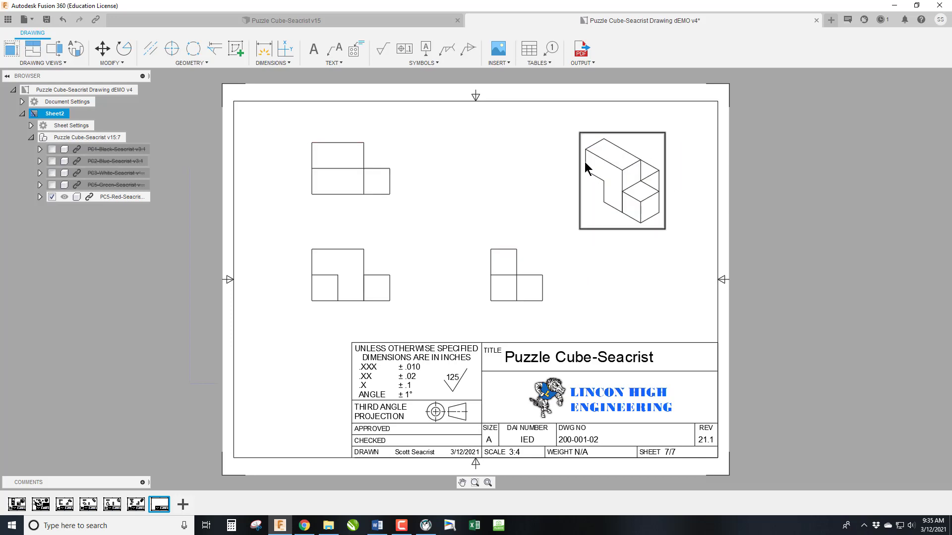
Set the red piece's isometric view to the Shaded style.
{"action": "double_click", "coordinate": [638, 180]}
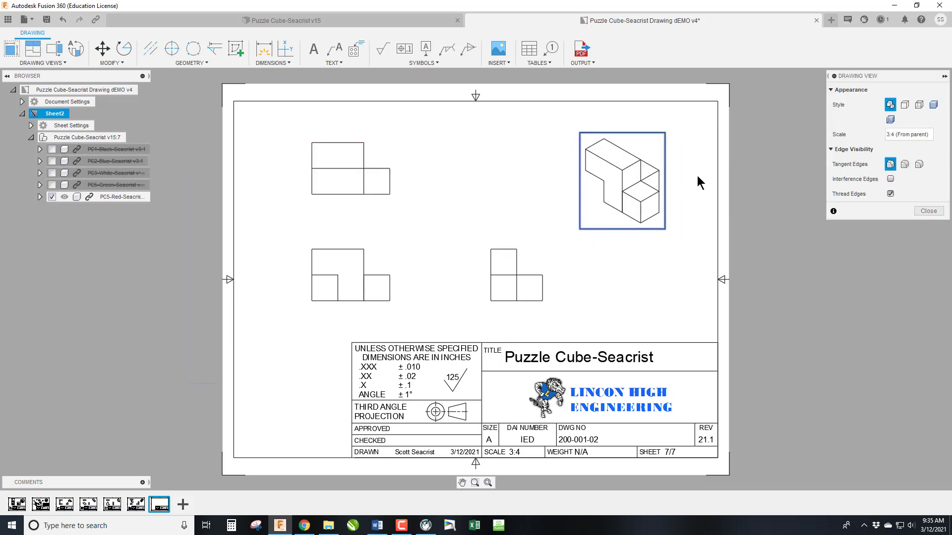
{"action": "left_click", "coordinate": [933, 104]}
{"action": "left_click", "coordinate": [928, 211]}
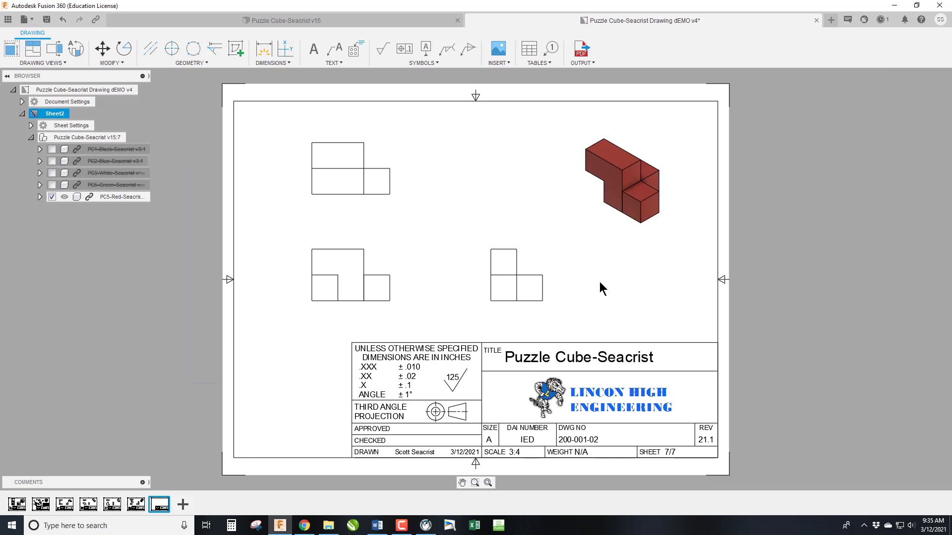
Set the red piece's top view to the Visible and Hidden Edges style.
{"action": "double_click", "coordinate": [335, 178]}
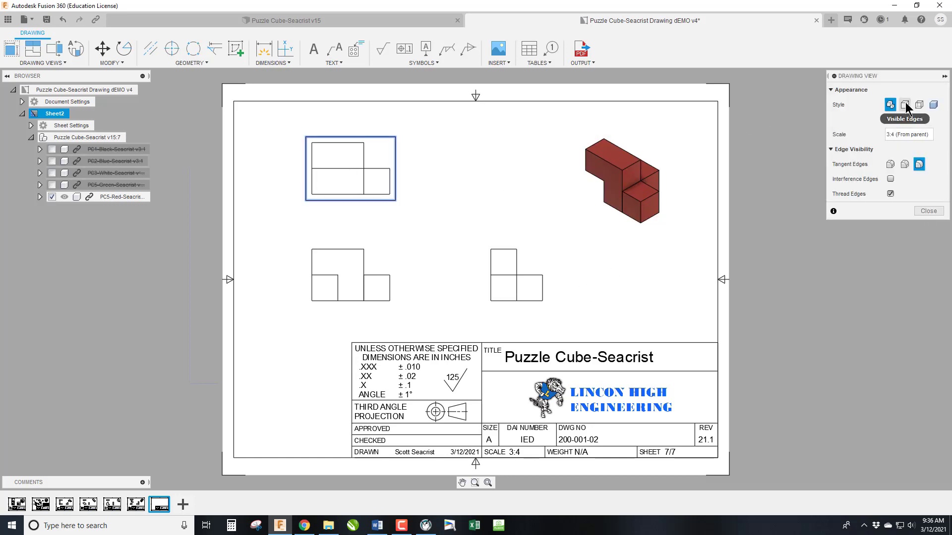
{"action": "left_click", "coordinate": [919, 105]}
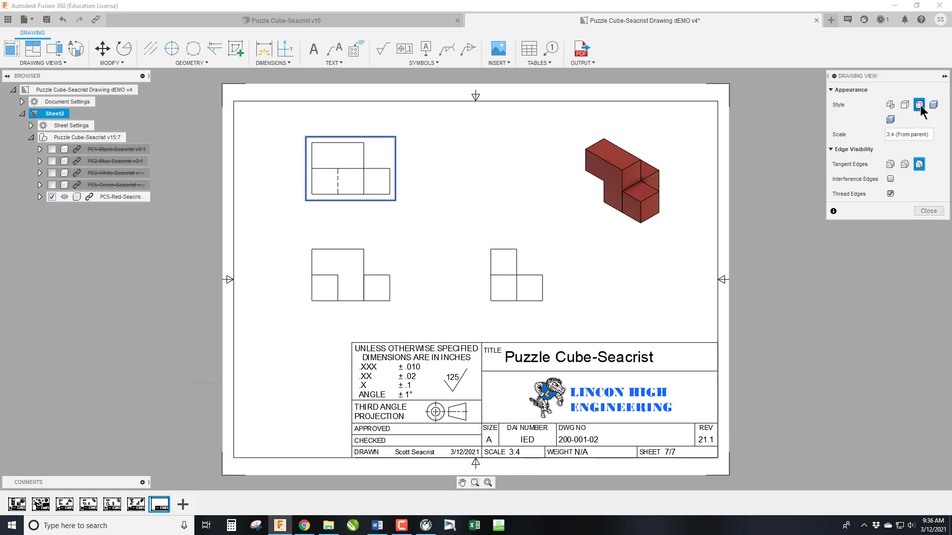
{"action": "left_click", "coordinate": [925, 211]}
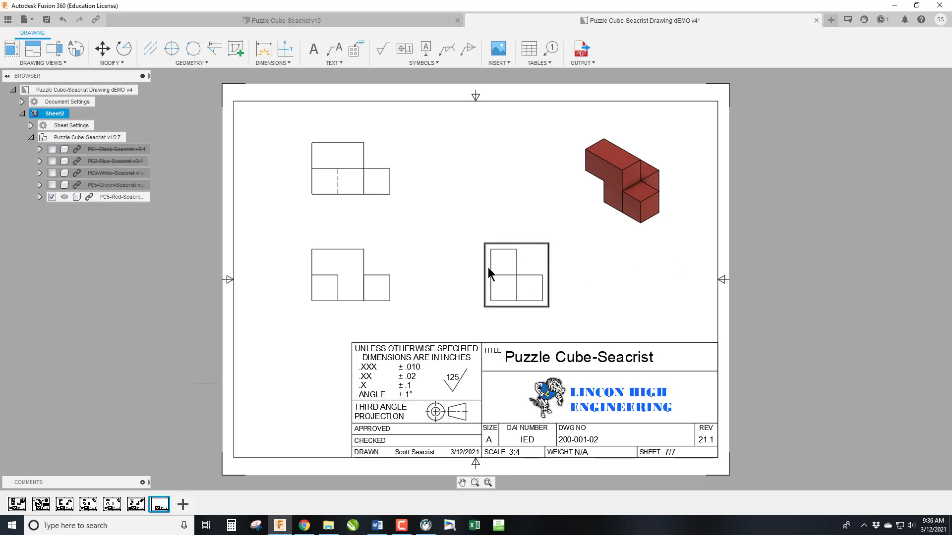
Paste the copied notes block beside the red piece sheet's title block and change its coating note to SHARPIE RED.
{"action": "key", "text": "ctrl+v"}
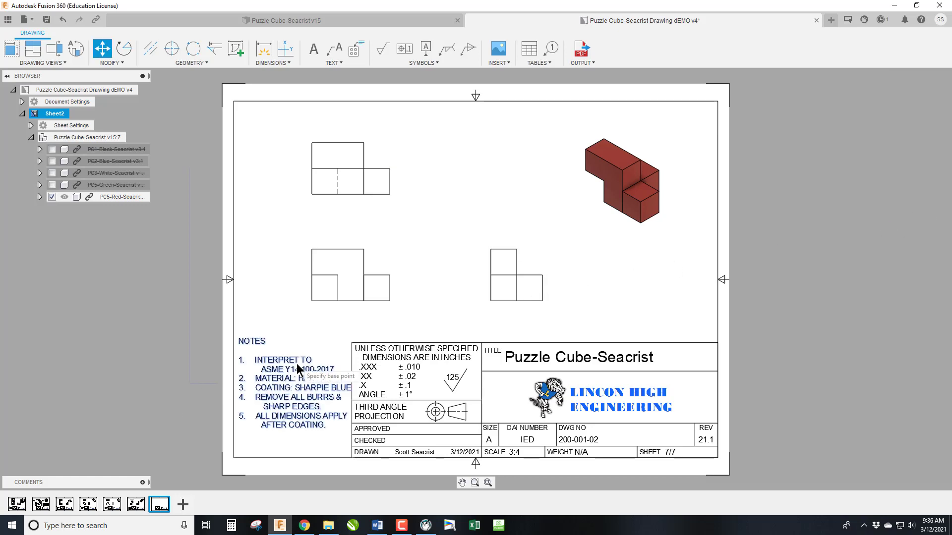
{"action": "left_click", "coordinate": [312, 402]}
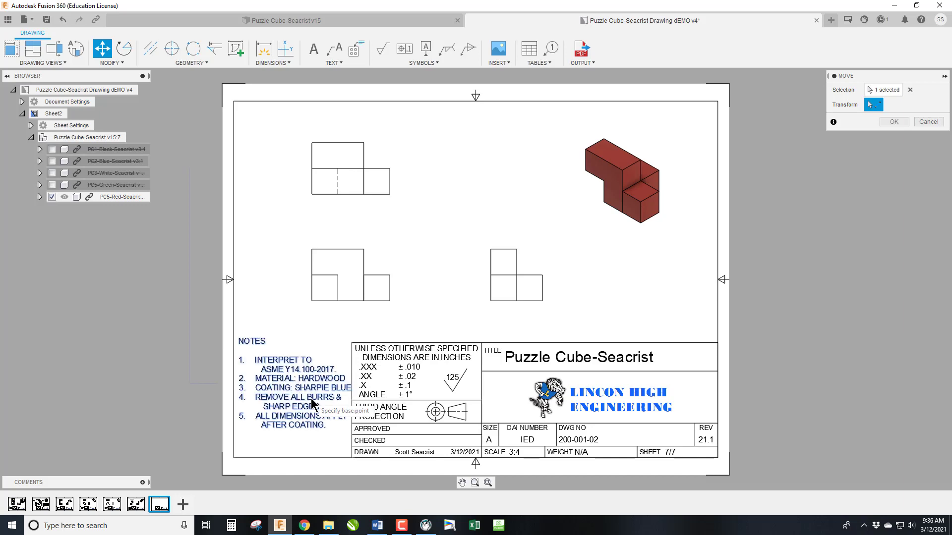
{"action": "left_click", "coordinate": [894, 121]}
{"action": "double_click", "coordinate": [337, 394]}
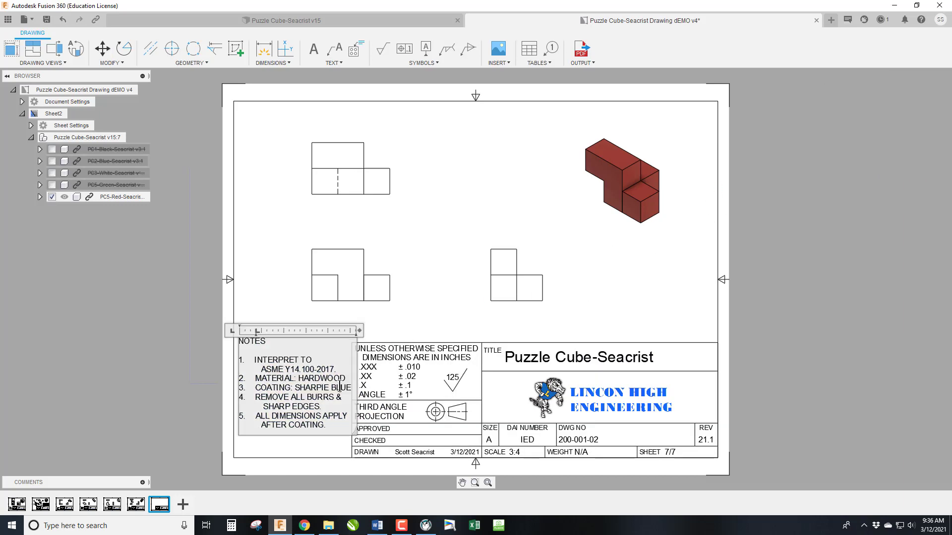
{"action": "double_click", "coordinate": [341, 388]}
{"action": "type", "text": "RED"}
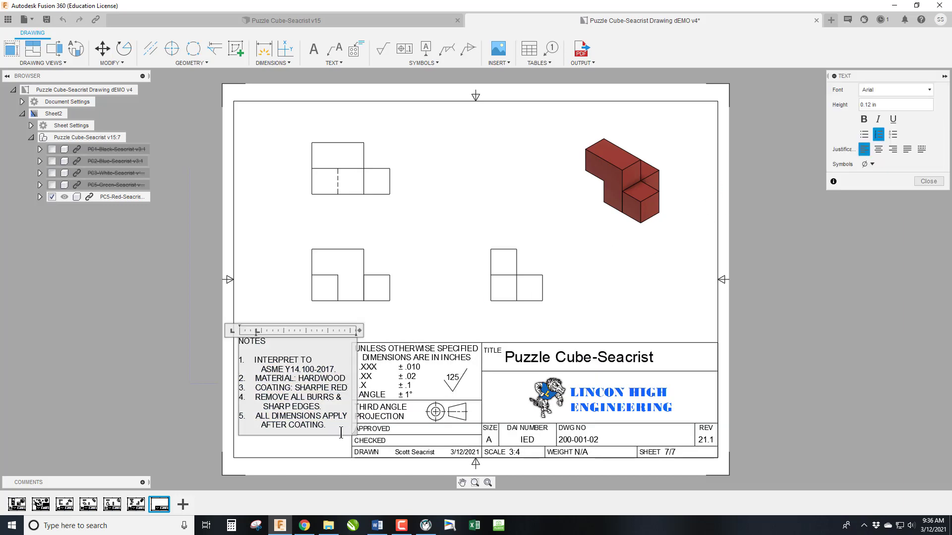
{"action": "left_click", "coordinate": [930, 184]}
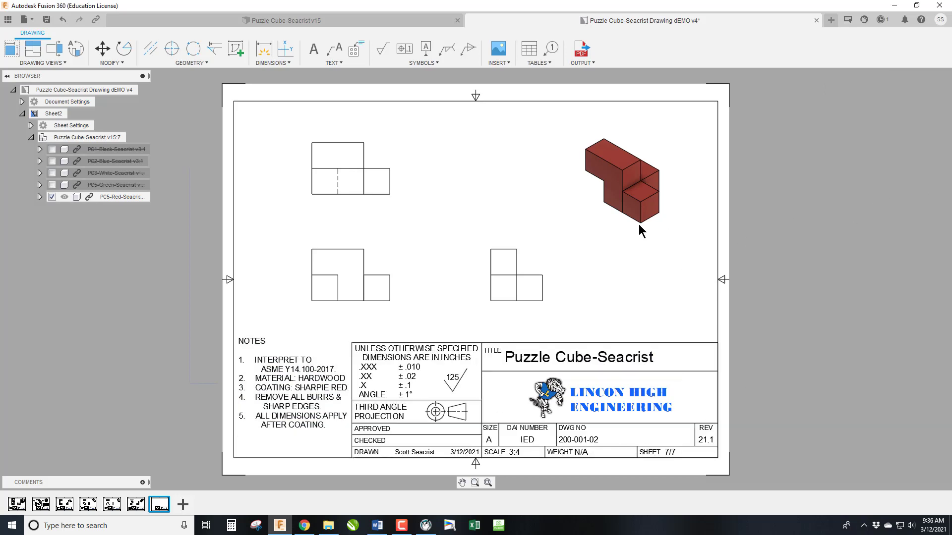
Set the drawing number in the red piece sheet's title block to 200-001-06.
{"action": "double_click", "coordinate": [599, 439]}
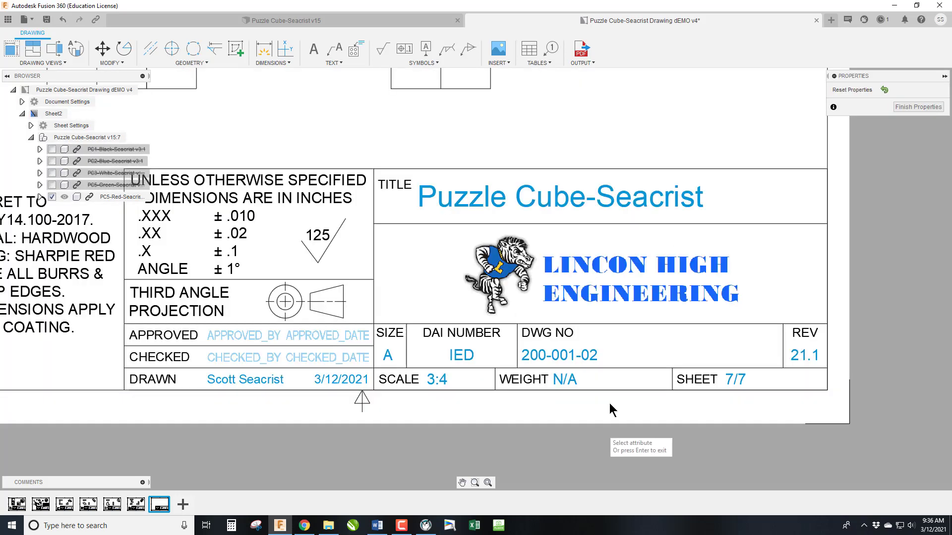
{"action": "double_click", "coordinate": [596, 356]}
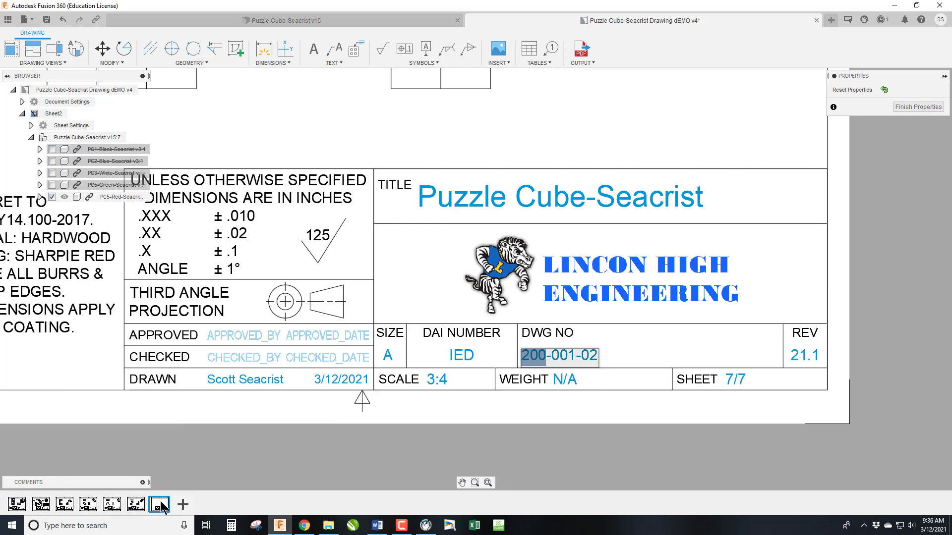
{"action": "key", "text": "Right"}
{"action": "key", "text": "Right"}
{"action": "key", "text": "Right"}
{"action": "key", "text": "Right"}
{"action": "key", "text": "Right"}
{"action": "key", "text": "Right"}
{"action": "key", "text": "Right"}
{"action": "key", "text": "Right"}
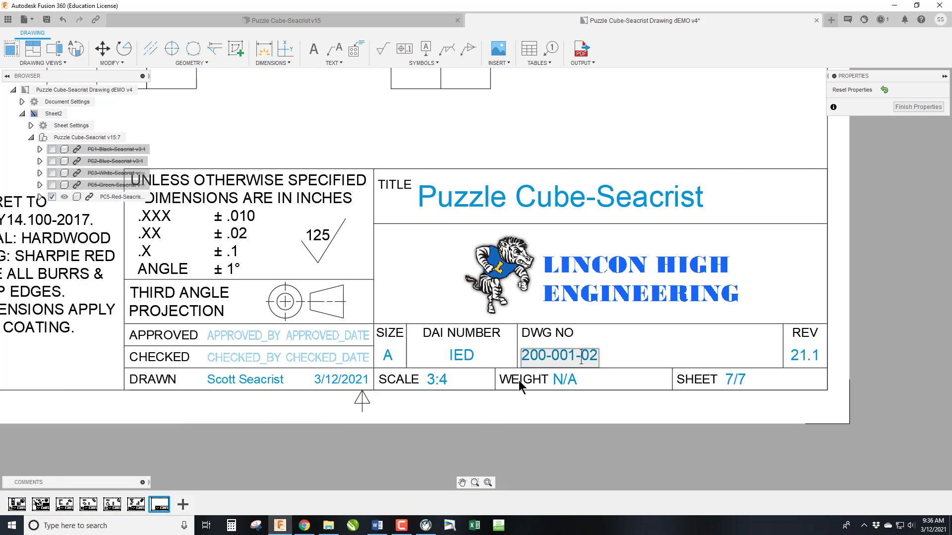
{"action": "key", "text": "BackSpace"}
{"action": "type", "text": "6"}
{"action": "key", "text": "Return"}
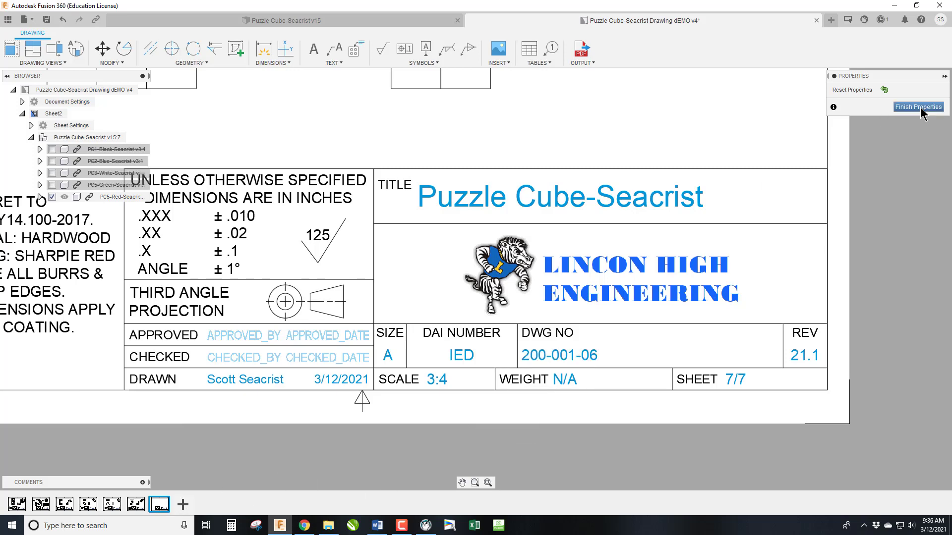
{"action": "left_click", "coordinate": [919, 107]}
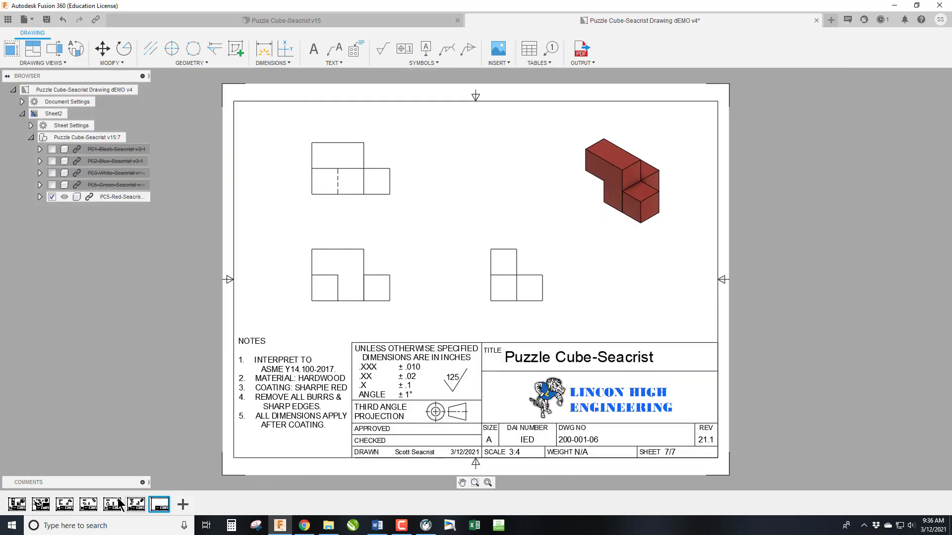
Set the drawing number in the green piece sheet's title block to 200-001-05.
{"action": "left_click", "coordinate": [135, 505]}
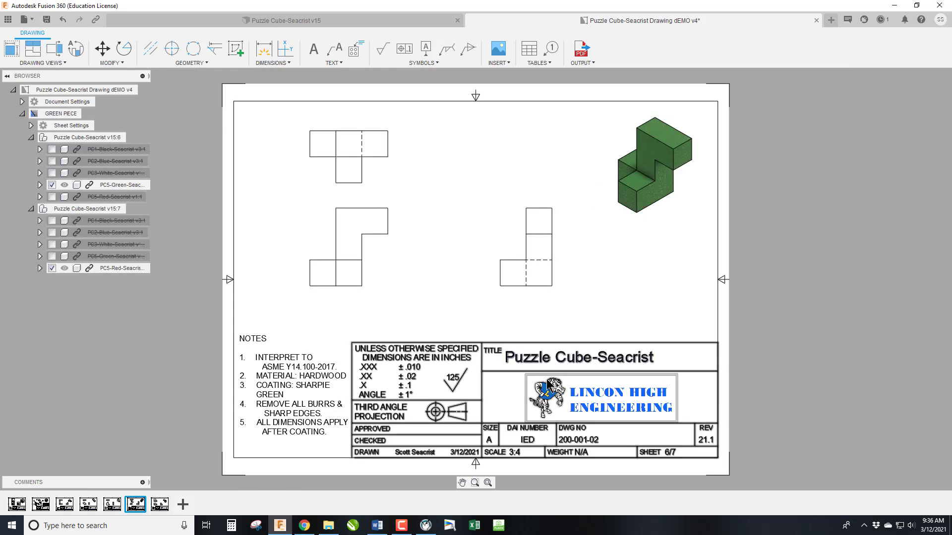
{"action": "double_click", "coordinate": [599, 439]}
{"action": "double_click", "coordinate": [596, 355]}
{"action": "left_click", "coordinate": [596, 355]}
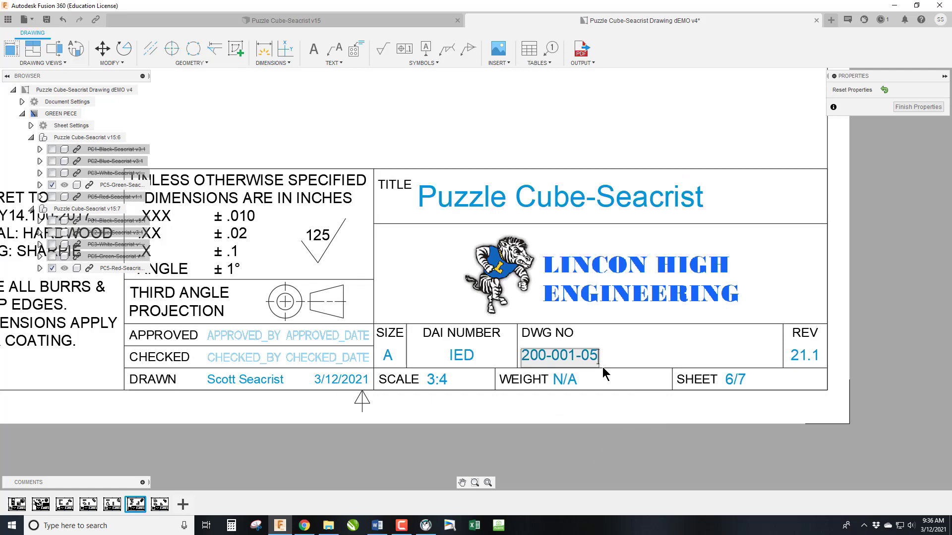
{"action": "left_click", "coordinate": [602, 367]}
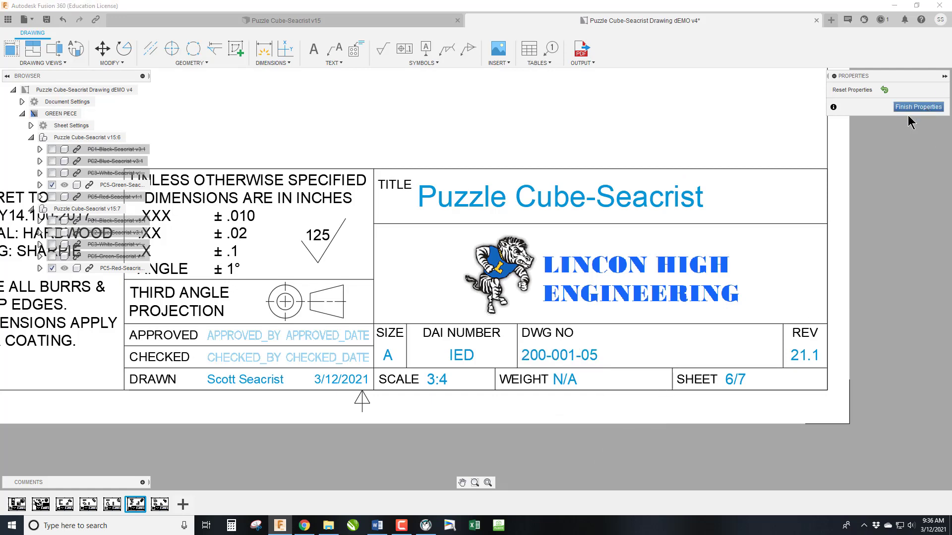
{"action": "left_click", "coordinate": [918, 106]}
Set the drawing number in the white piece sheet's title block to 200-001-04.
{"action": "left_click", "coordinate": [112, 504]}
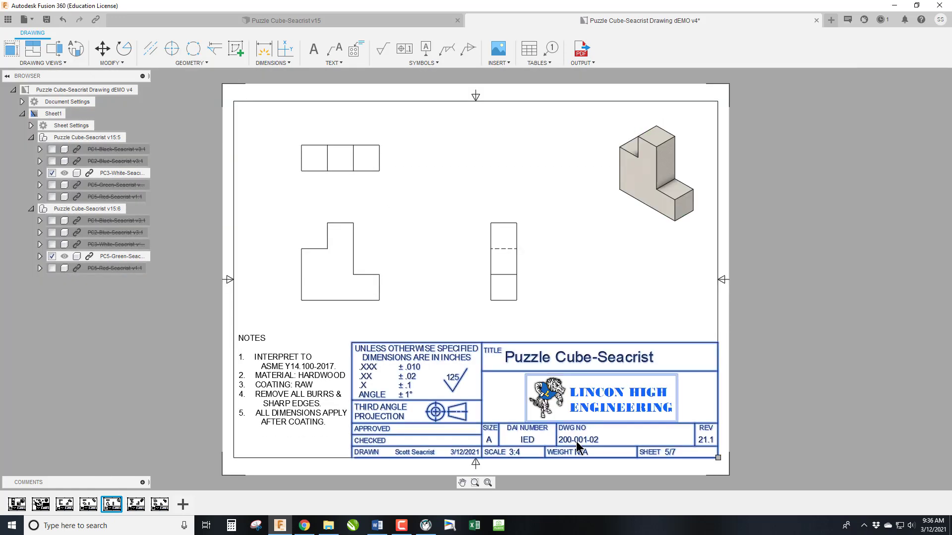
{"action": "double_click", "coordinate": [577, 441]}
{"action": "left_click", "coordinate": [597, 366]}
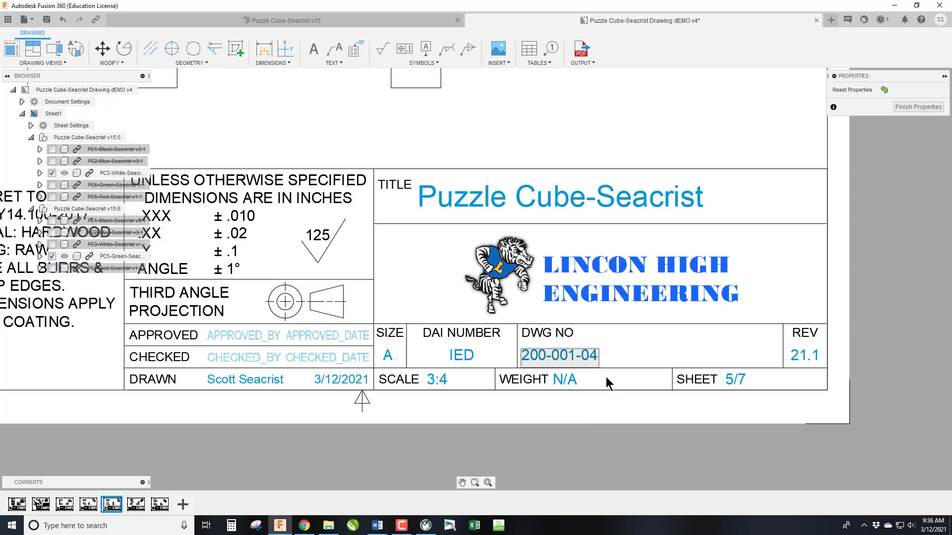
{"action": "left_click", "coordinate": [606, 377]}
{"action": "left_click", "coordinate": [917, 106]}
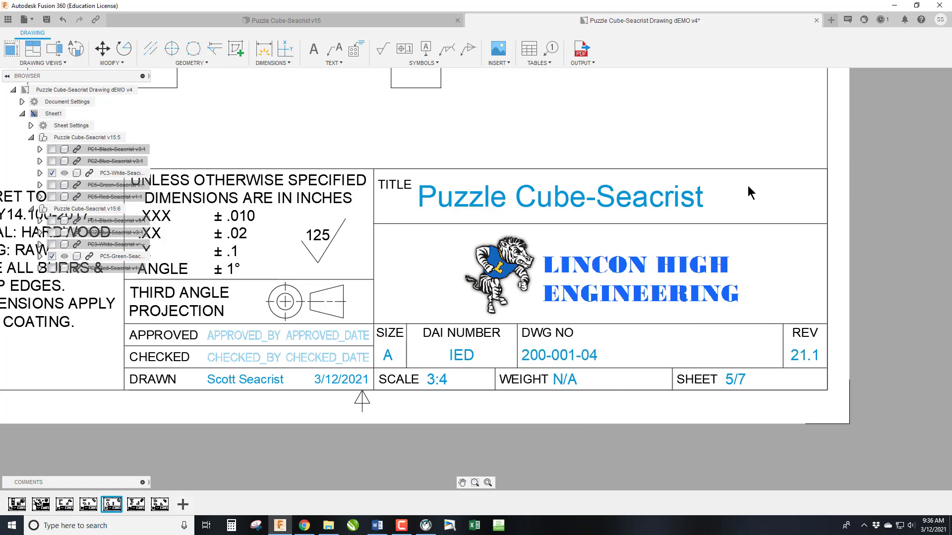
Set the drawing number in the blue piece sheet's title block to 200-001-03.
{"action": "left_click", "coordinate": [88, 505]}
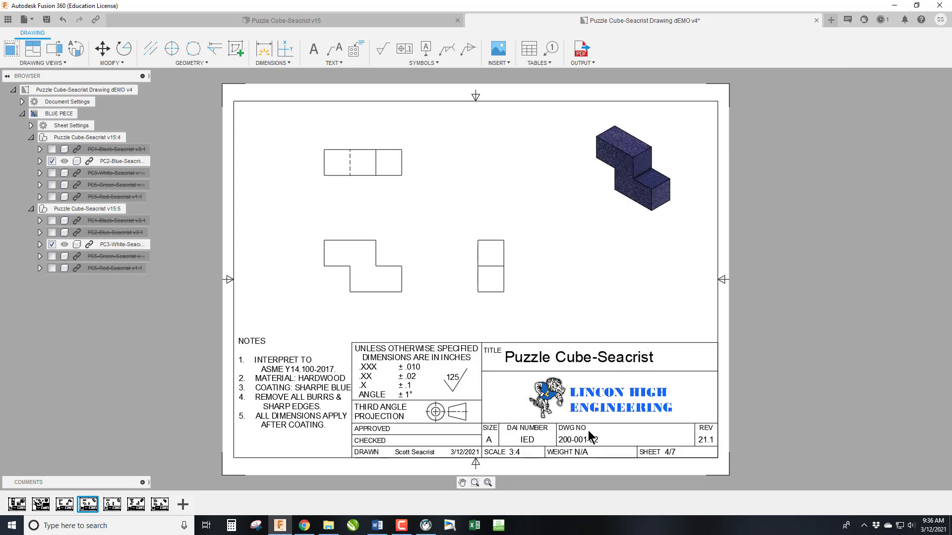
{"action": "double_click", "coordinate": [588, 430]}
{"action": "left_click", "coordinate": [582, 357]}
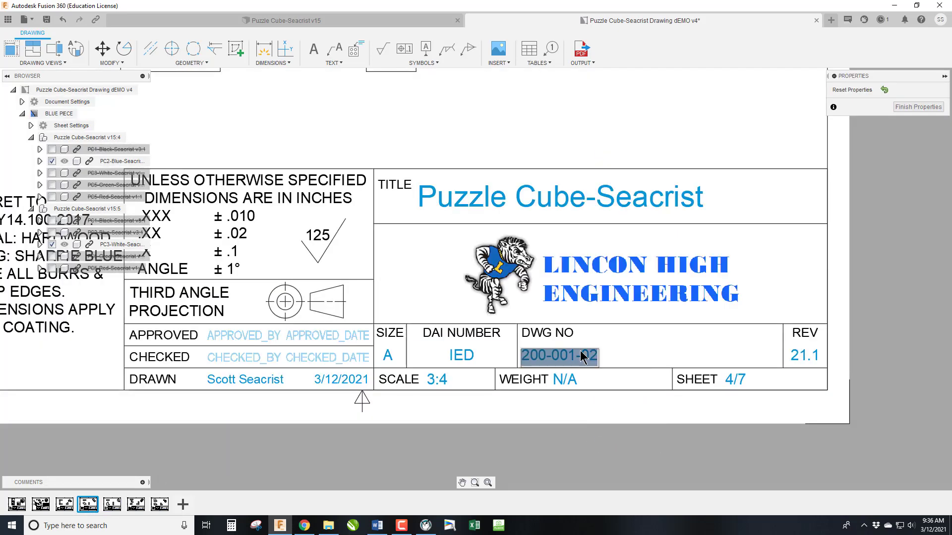
{"action": "left_click", "coordinate": [597, 358]}
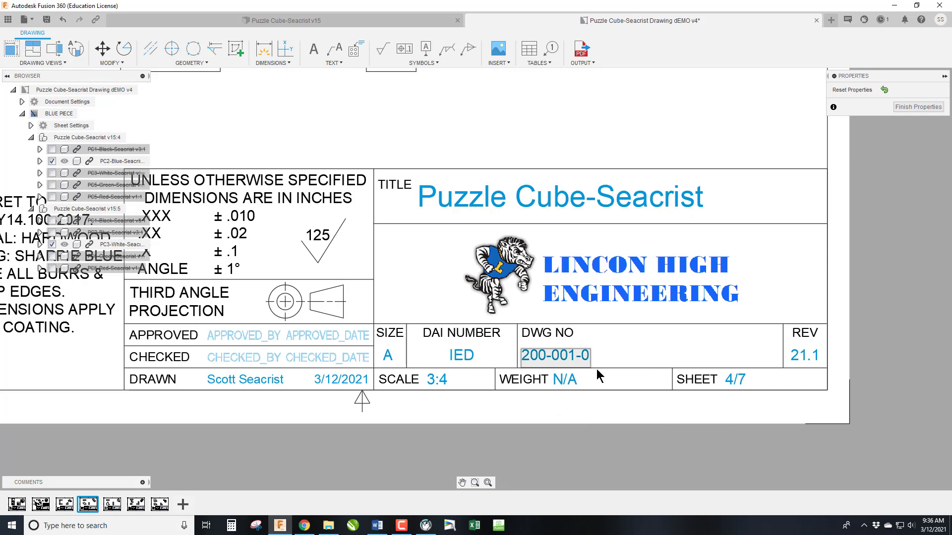
{"action": "type", "text": "3"}
{"action": "key", "text": "Return"}
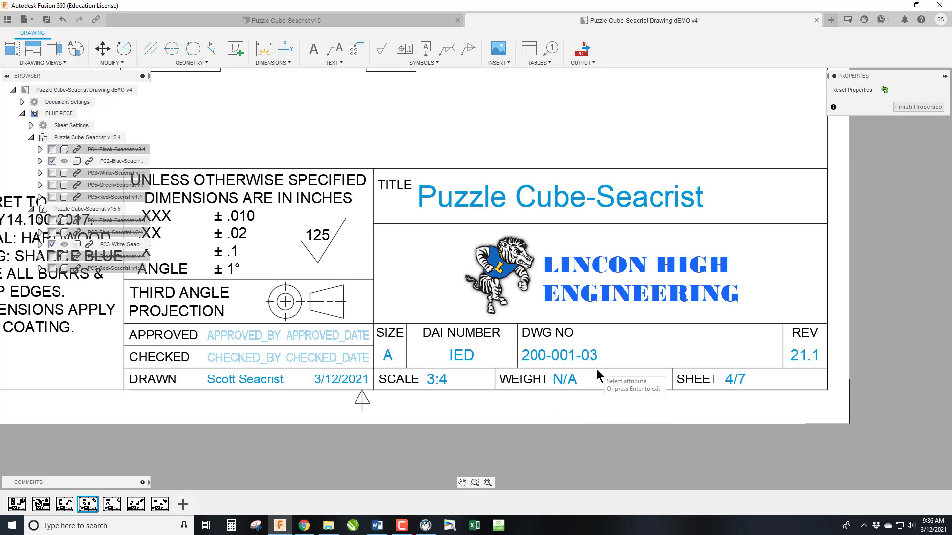
{"action": "left_click", "coordinate": [918, 108]}
Review the assembly, exploded-view and part sheets, checking their views, notes and title block drawing numbers.
{"action": "left_click", "coordinate": [68, 503]}
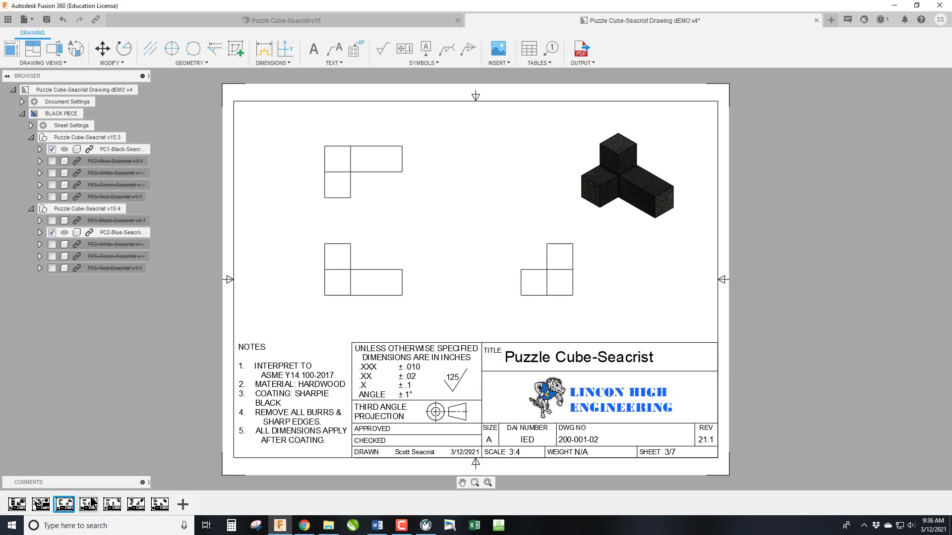
{"action": "left_click", "coordinate": [88, 505]}
{"action": "left_click", "coordinate": [112, 505]}
{"action": "left_click", "coordinate": [136, 504]}
{"action": "left_click", "coordinate": [160, 505]}
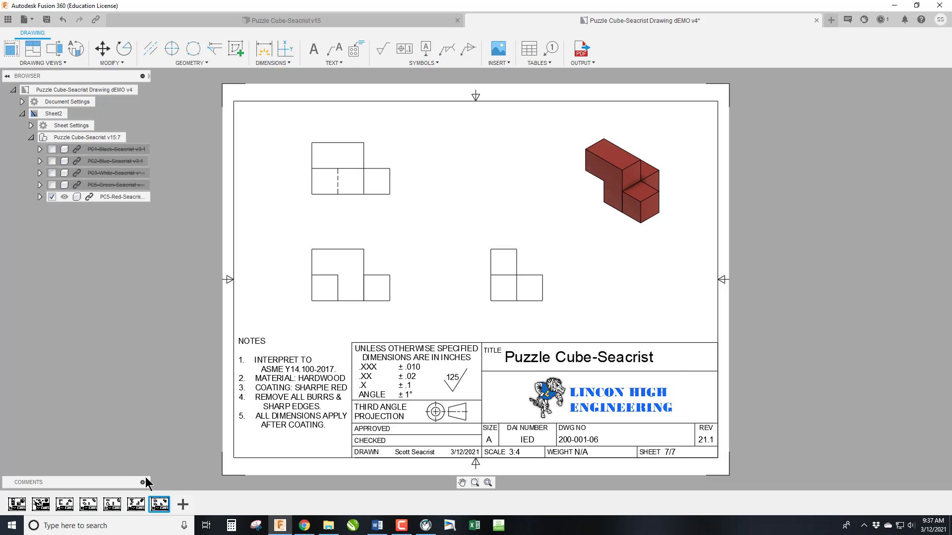
{"action": "left_click_drag", "start_coordinate": [16, 498], "coordinate": [126, 498]}
{"action": "left_click", "coordinate": [16, 505]}
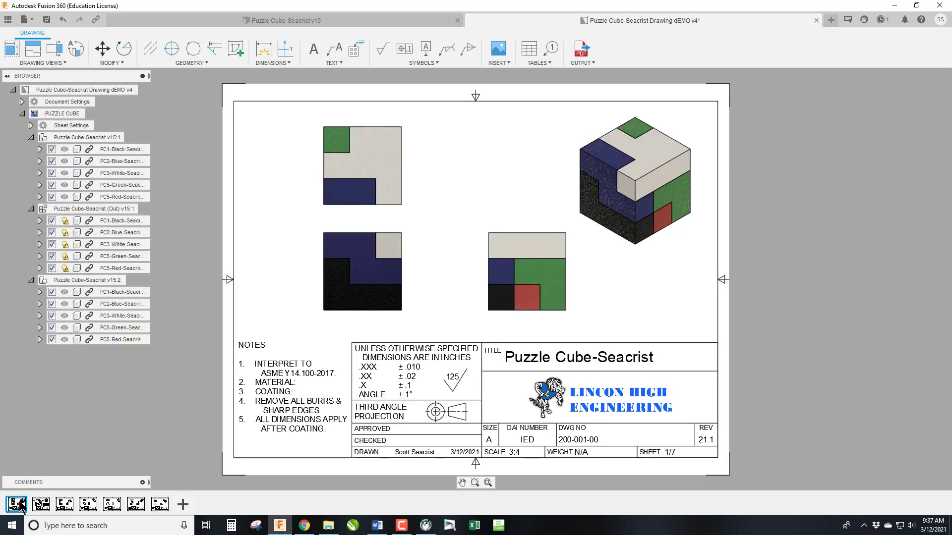
{"action": "left_click", "coordinate": [40, 504]}
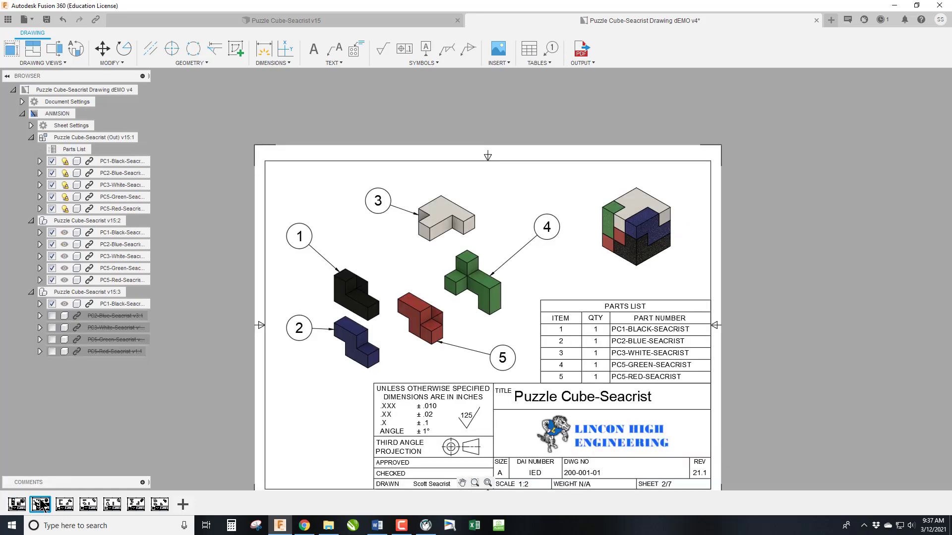
{"action": "left_click", "coordinate": [67, 505]}
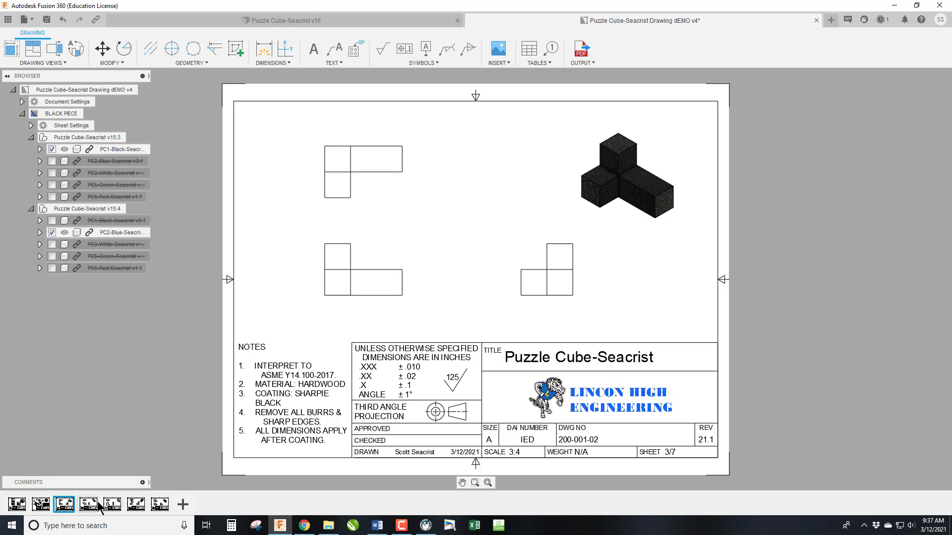
{"action": "mouse_move", "coordinate": [155, 505]}
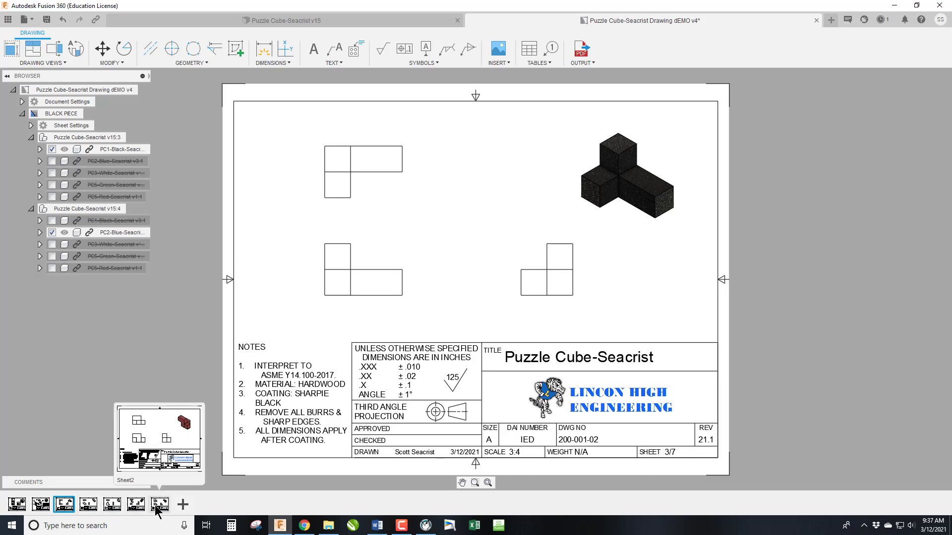